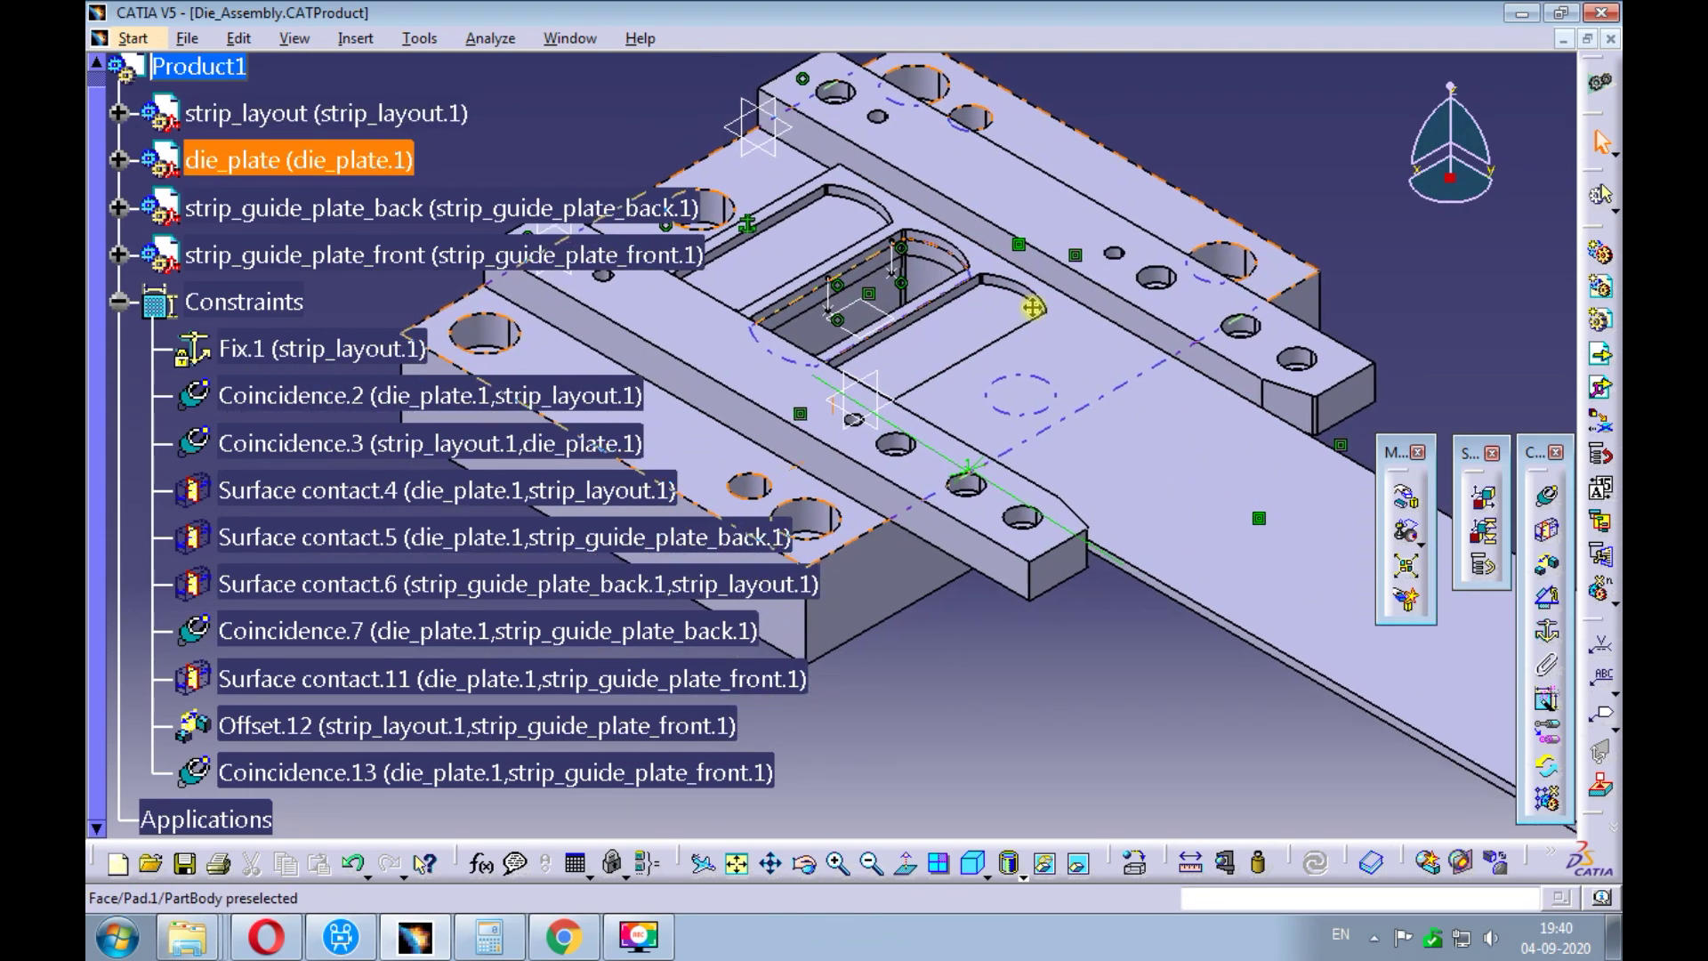
- Measure the distance between the die plate's side face and the adjacent end face of the front strip guide plate
left_click(1189, 863)
left_click(874, 587)
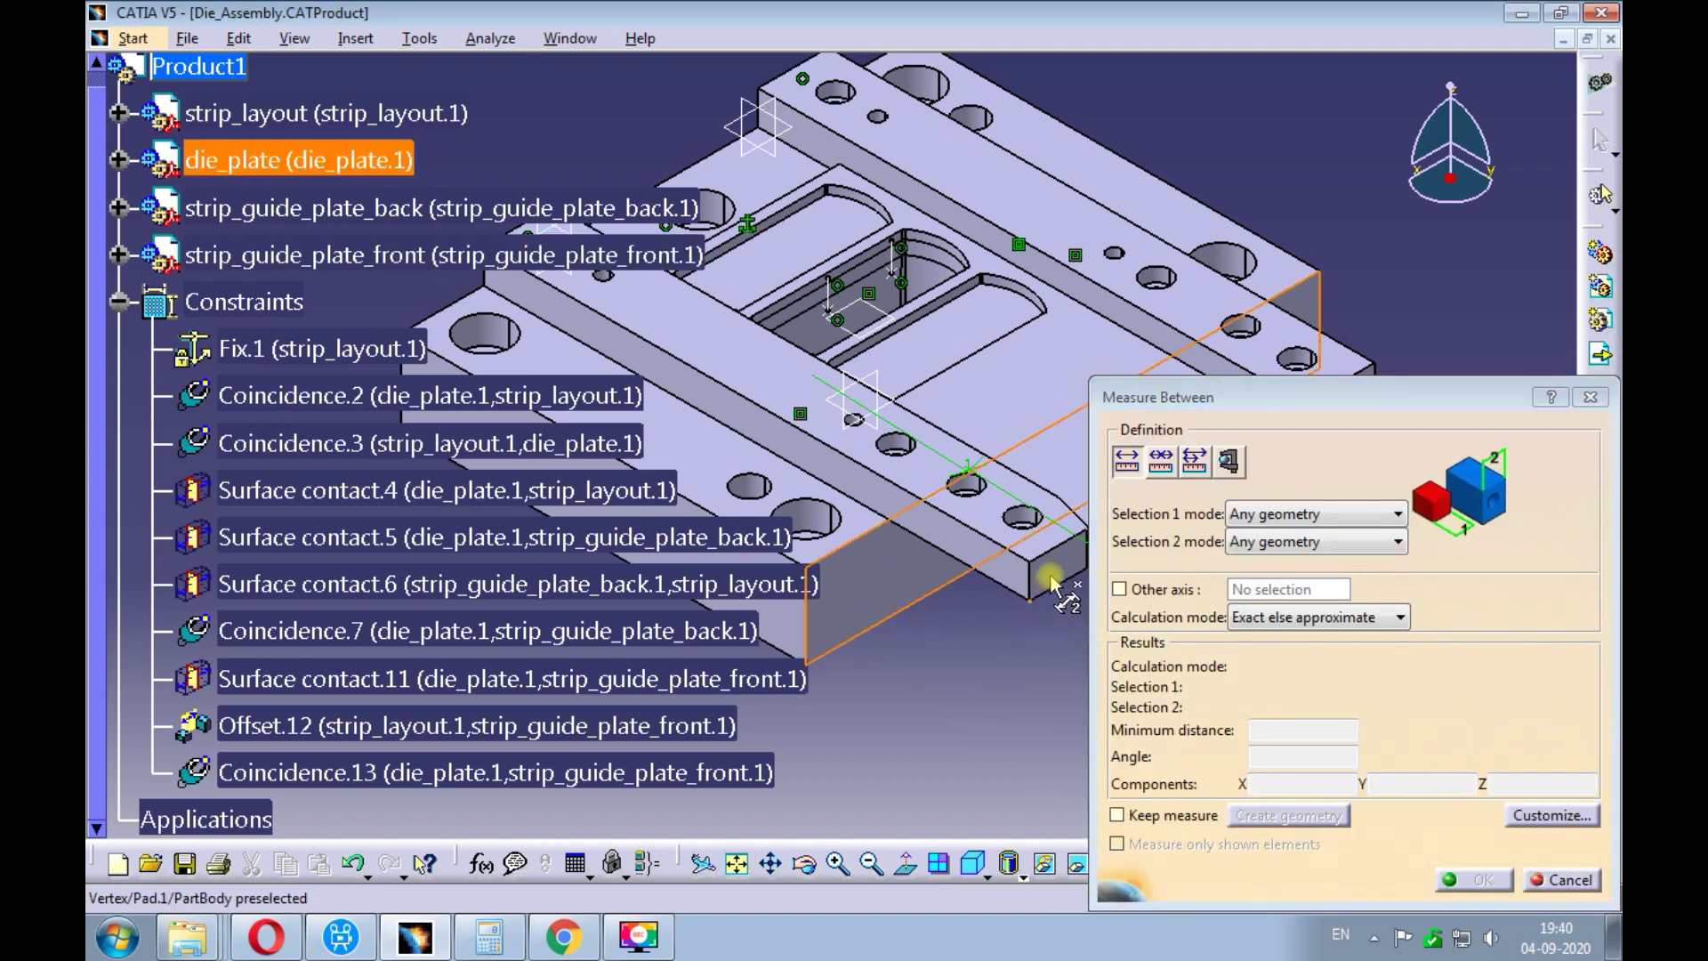
left_click(977, 660)
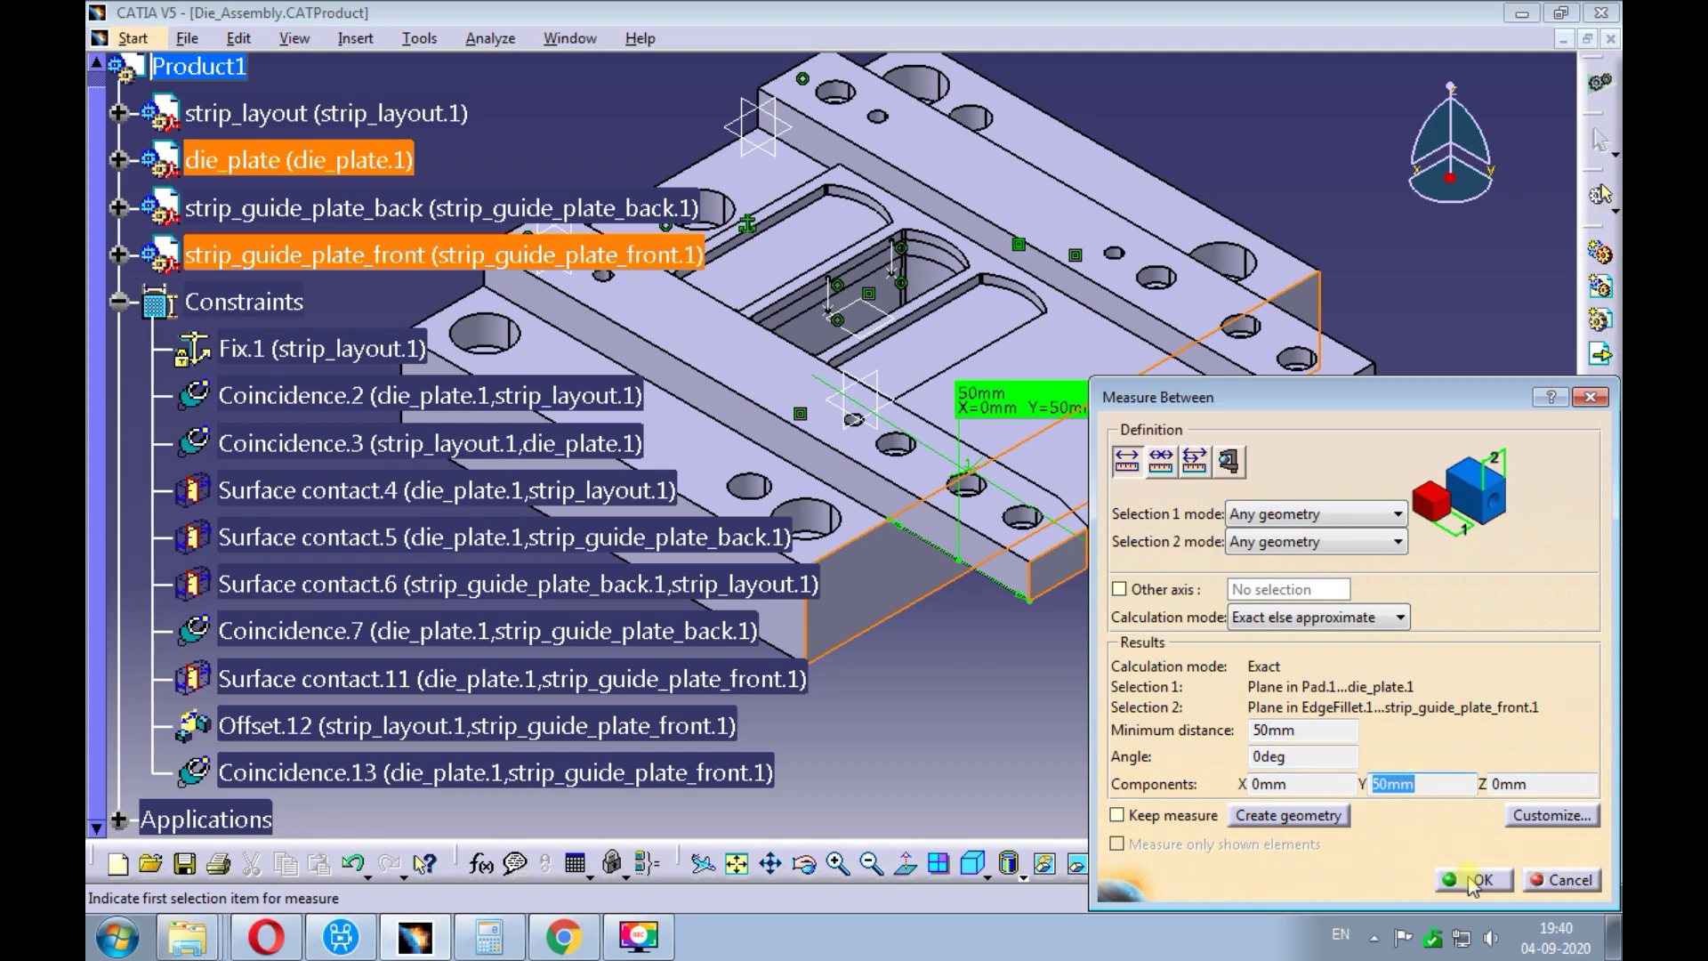
- Measure the distance from the front guide plate's outer side face to the back guide plate's outer edge, and finish measuring
middle_click_drag(956, 642, 952, 654, "ctrl")
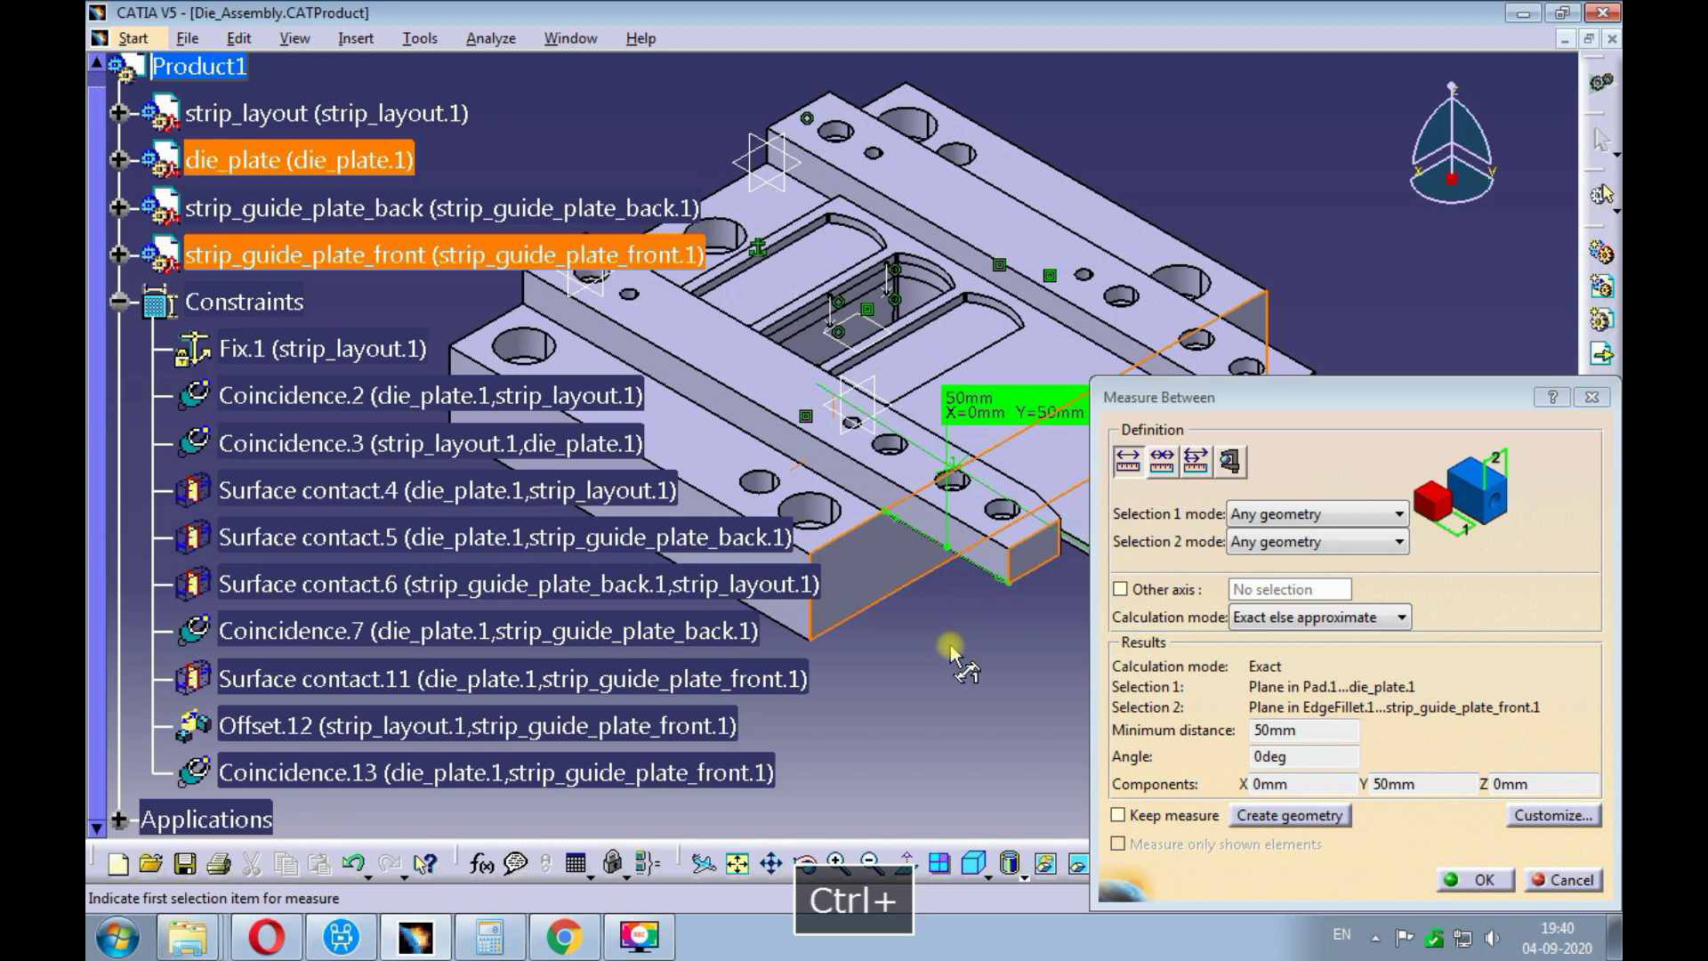
middle_click_drag(950, 652, 866, 704)
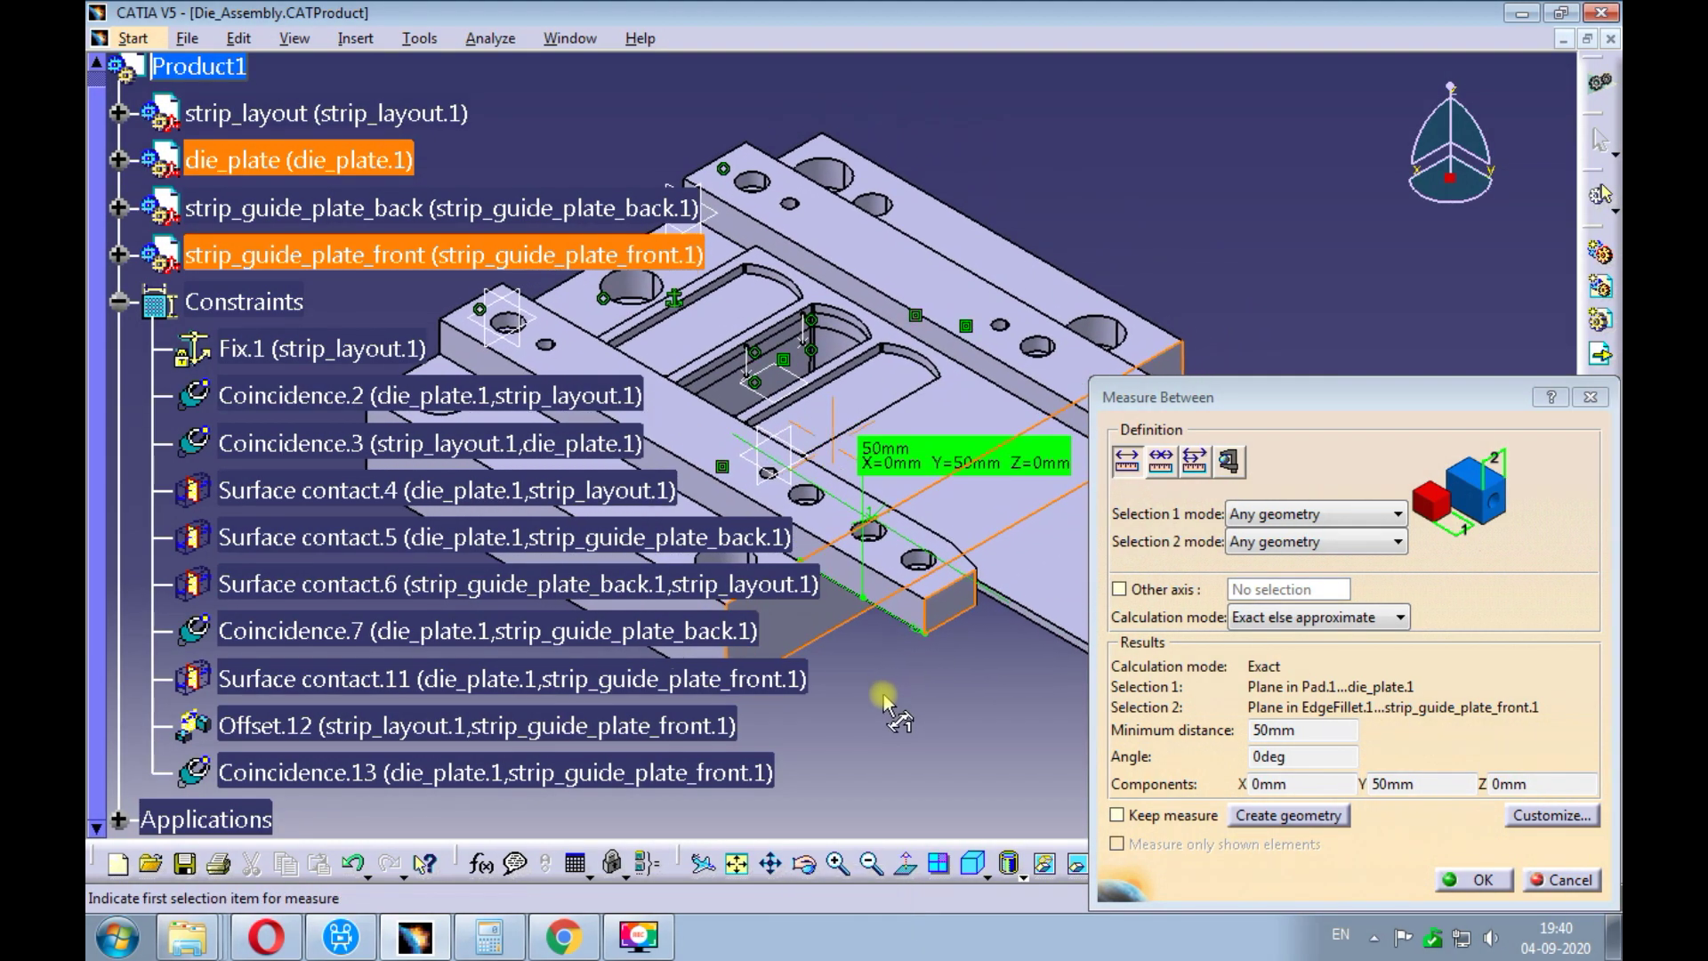
left_click(905, 613)
middle_click_drag(976, 668, 835, 659)
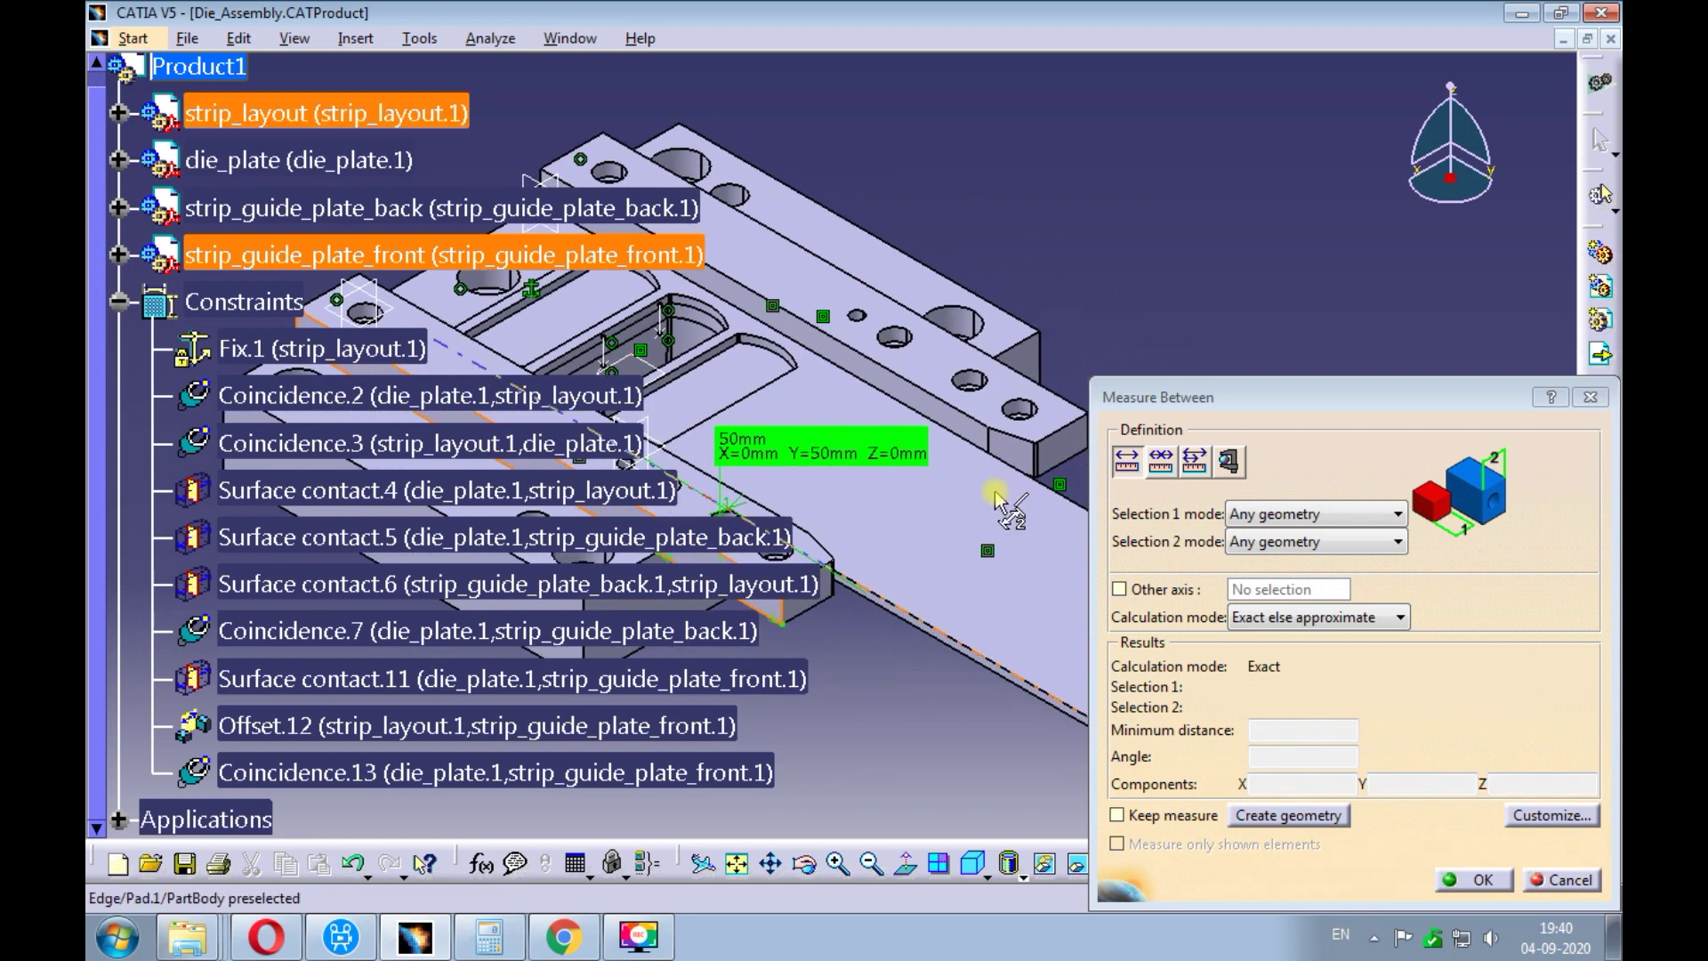
left_click(1057, 403)
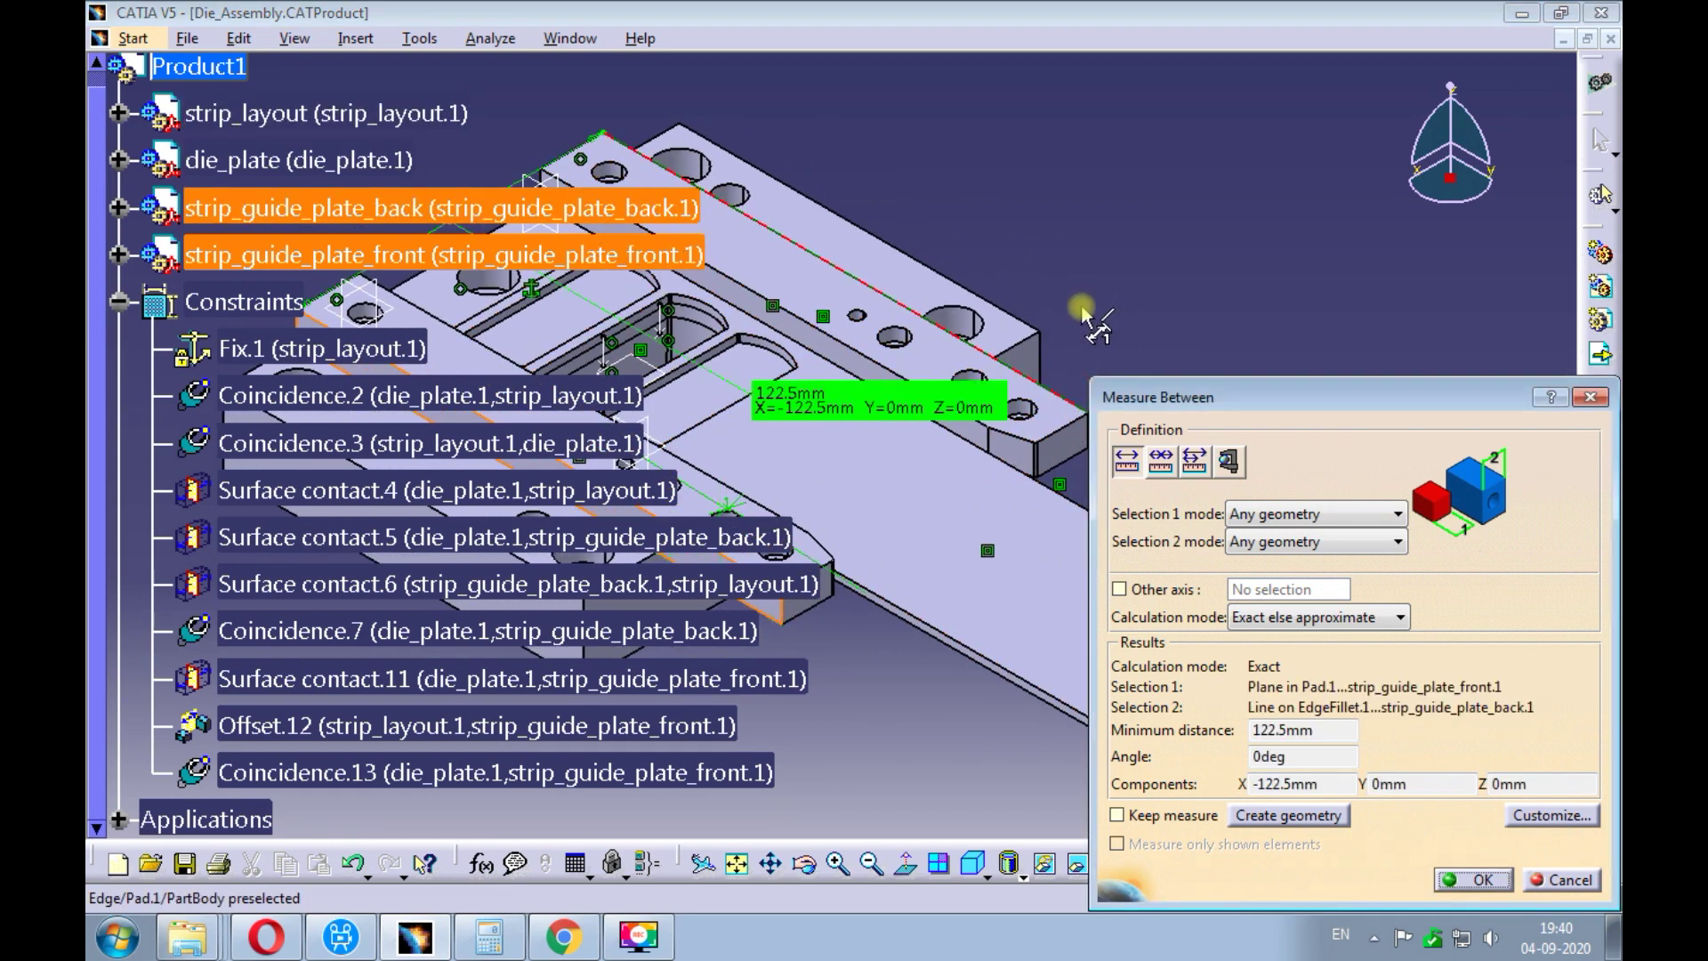
double_click(1281, 784)
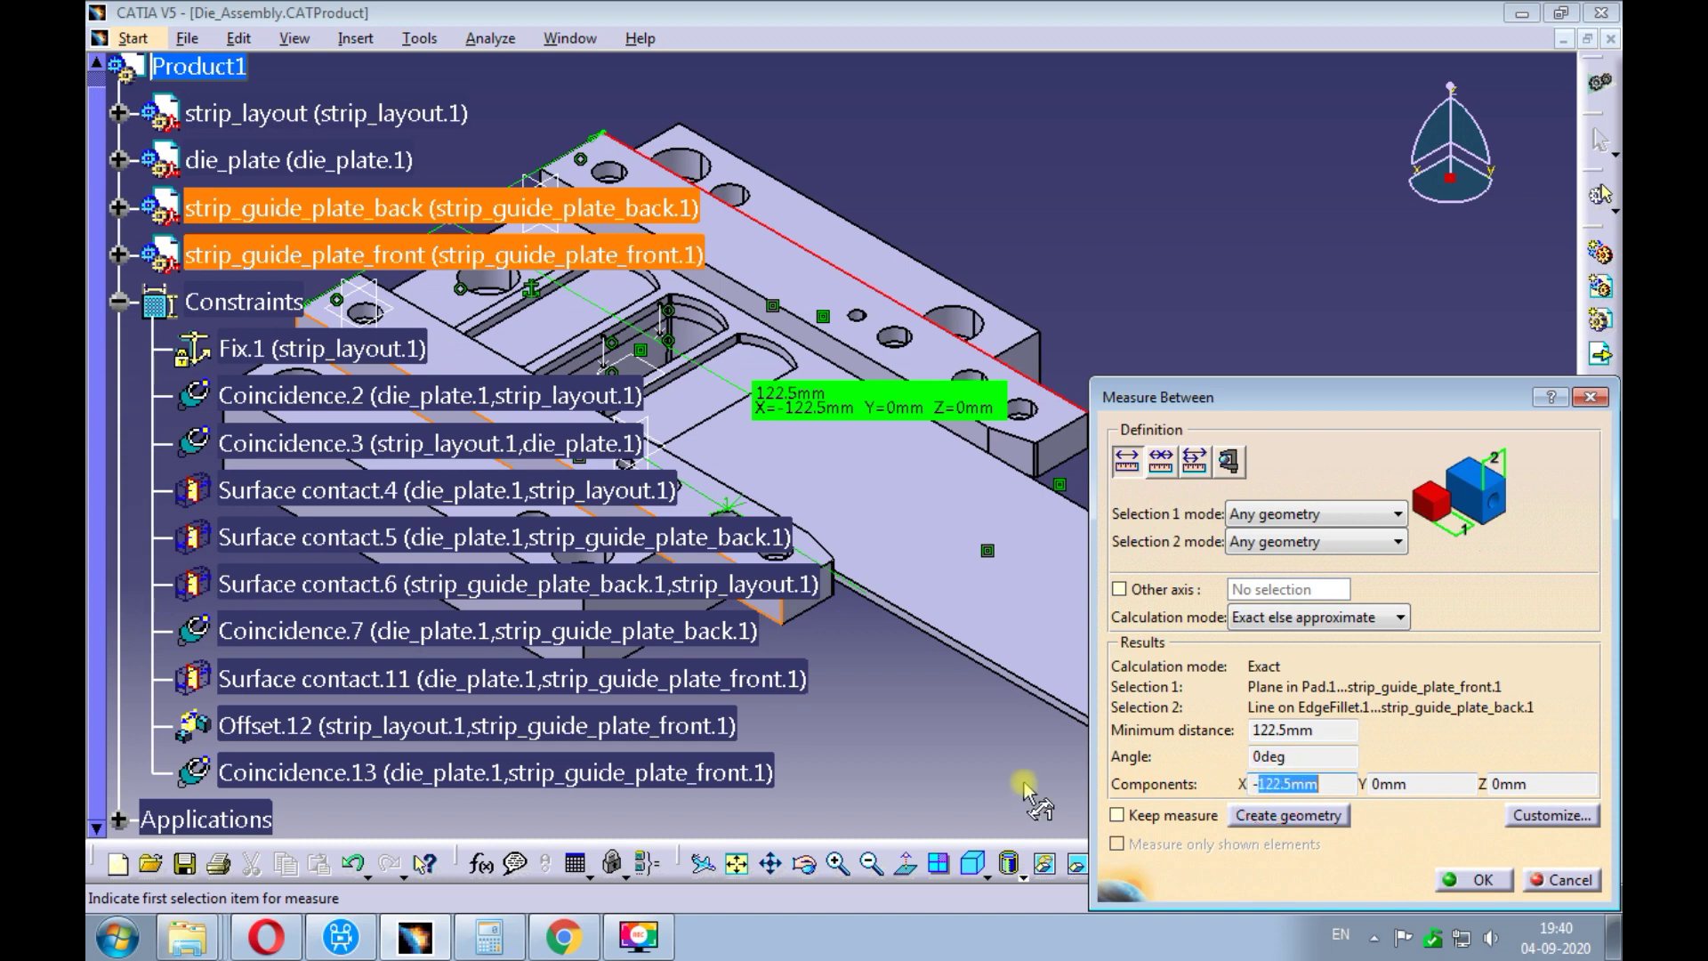
middle_click_drag(923, 708, 902, 754, "ctrl")
middle_click_drag(866, 688, 936, 685)
left_click(1457, 878)
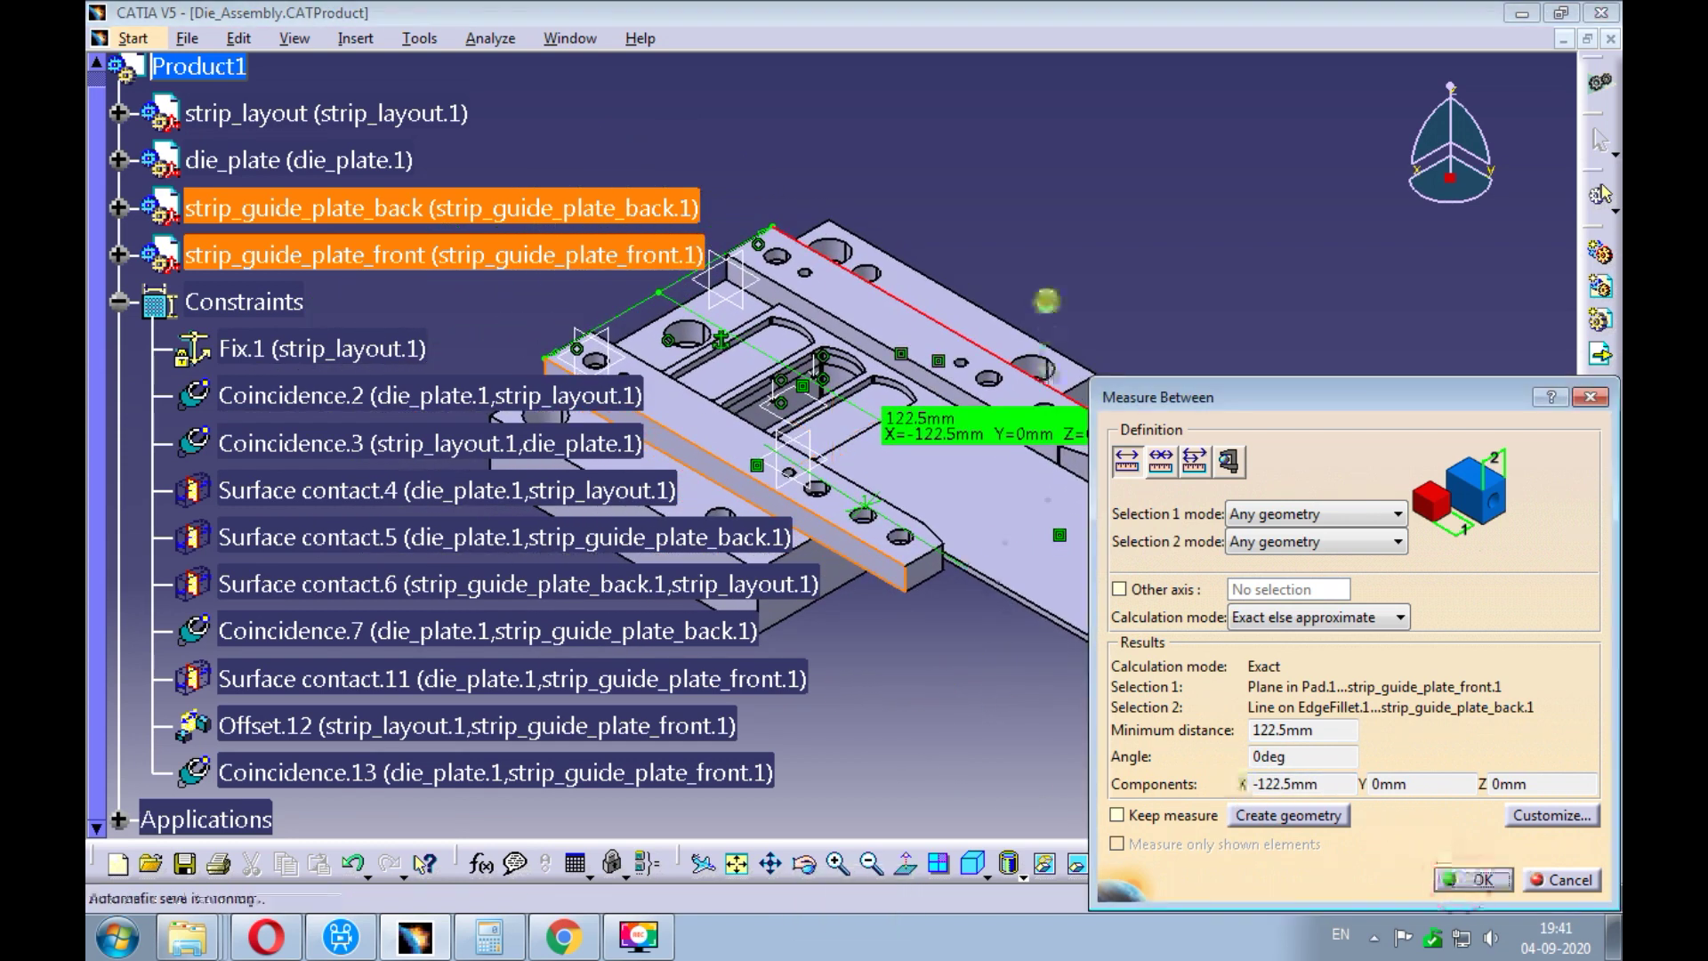
middle_click_drag(1052, 161, 1098, 191)
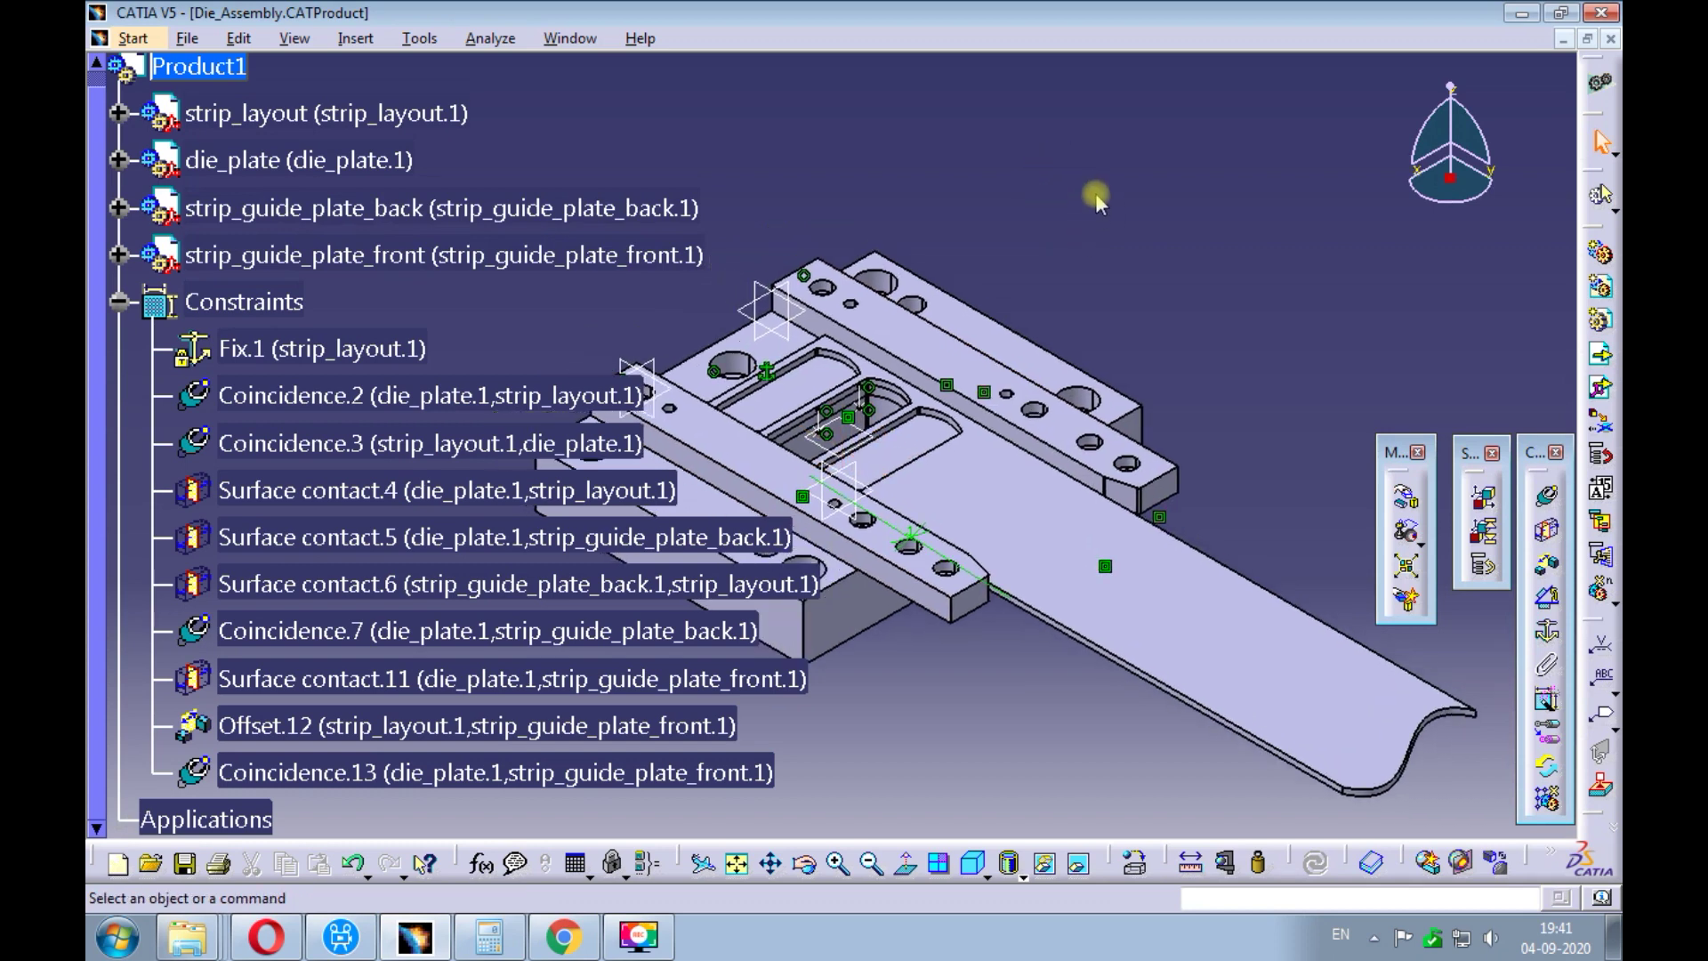
- Create a new part named strip_support_plate
left_click(190, 40)
left_click(203, 60)
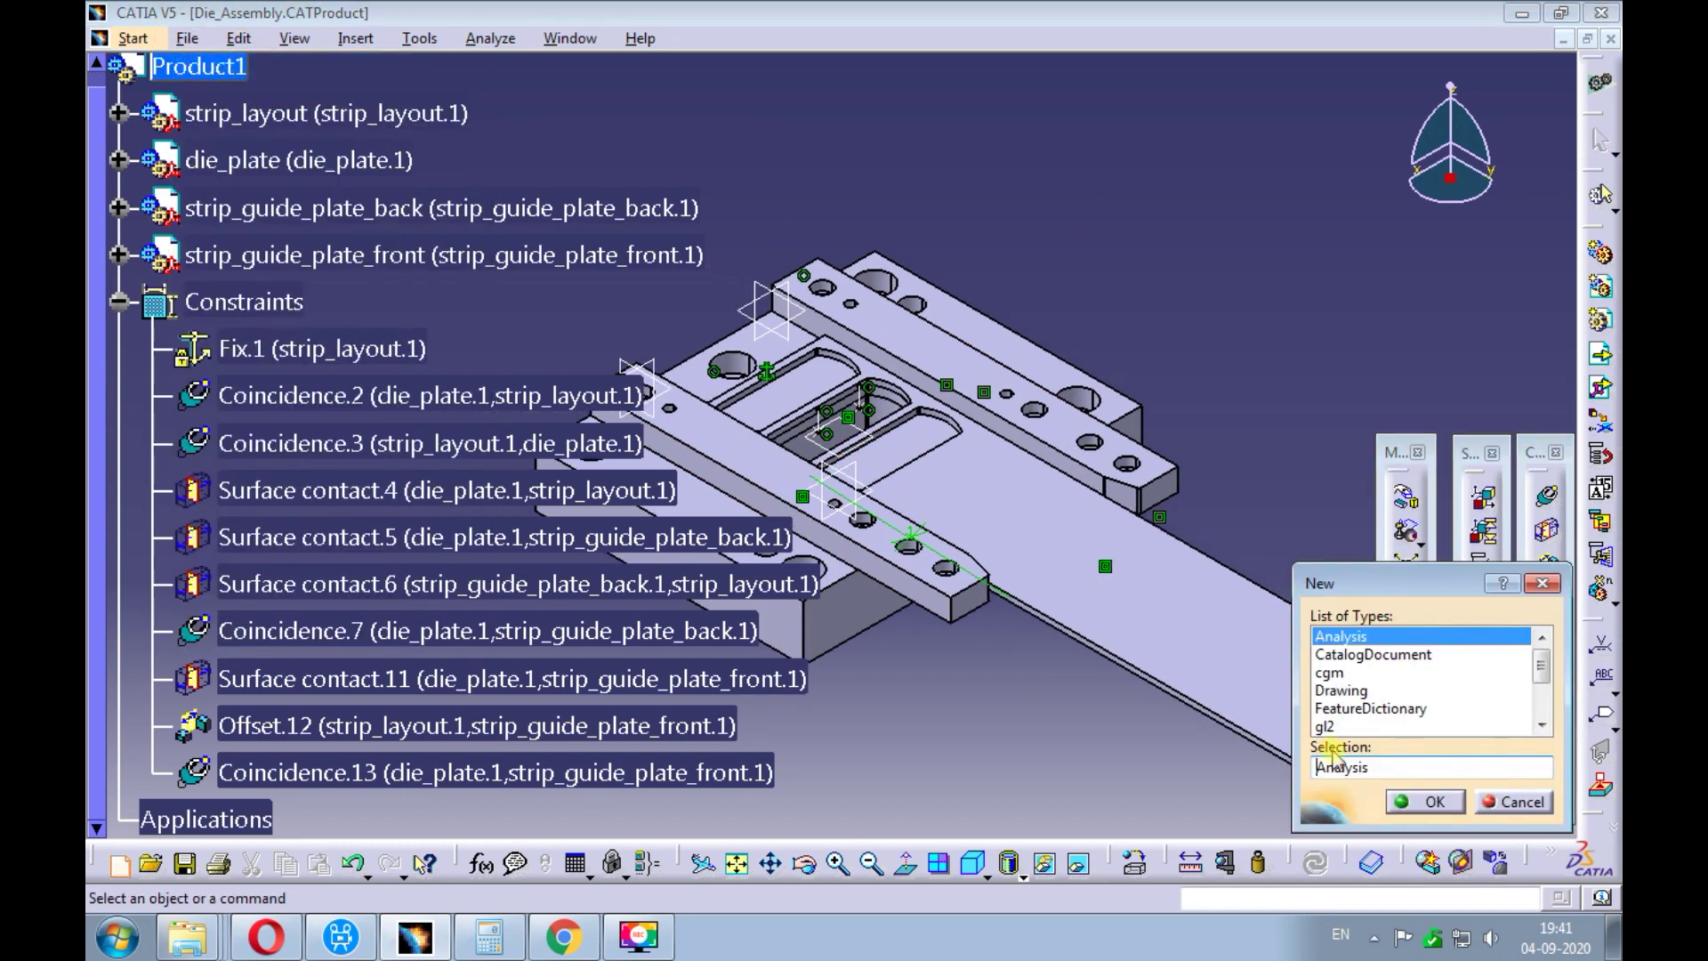
left_click(1541, 716)
left_click(1334, 655)
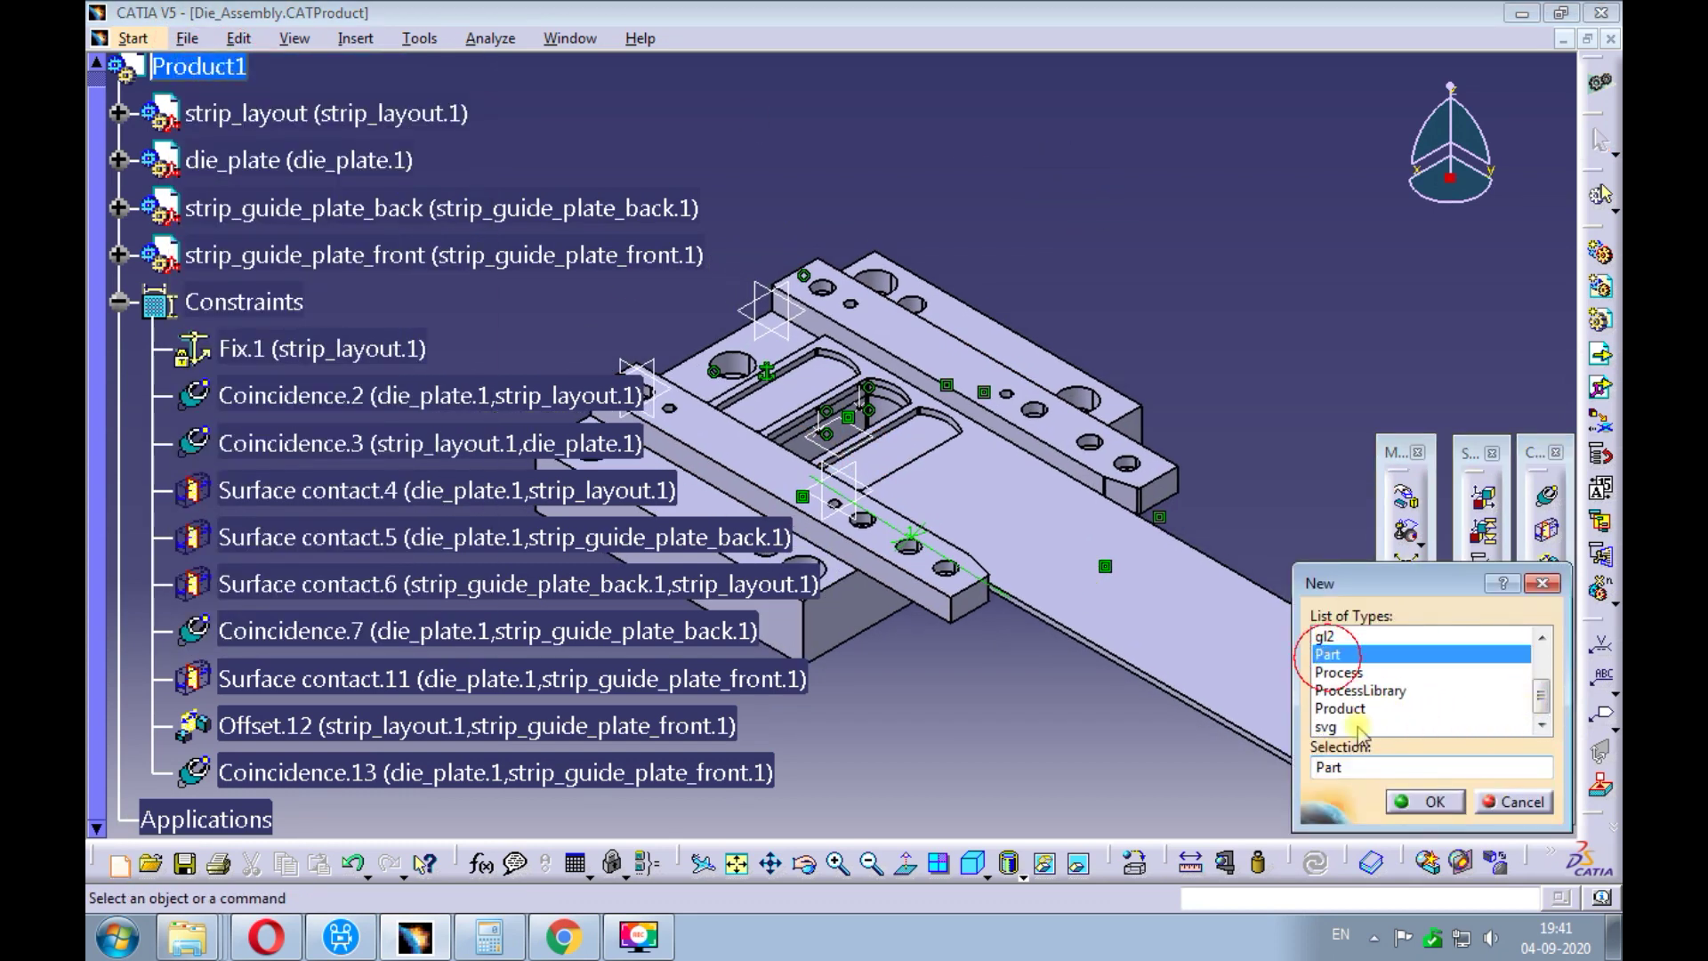
left_click(1417, 804)
type("s")
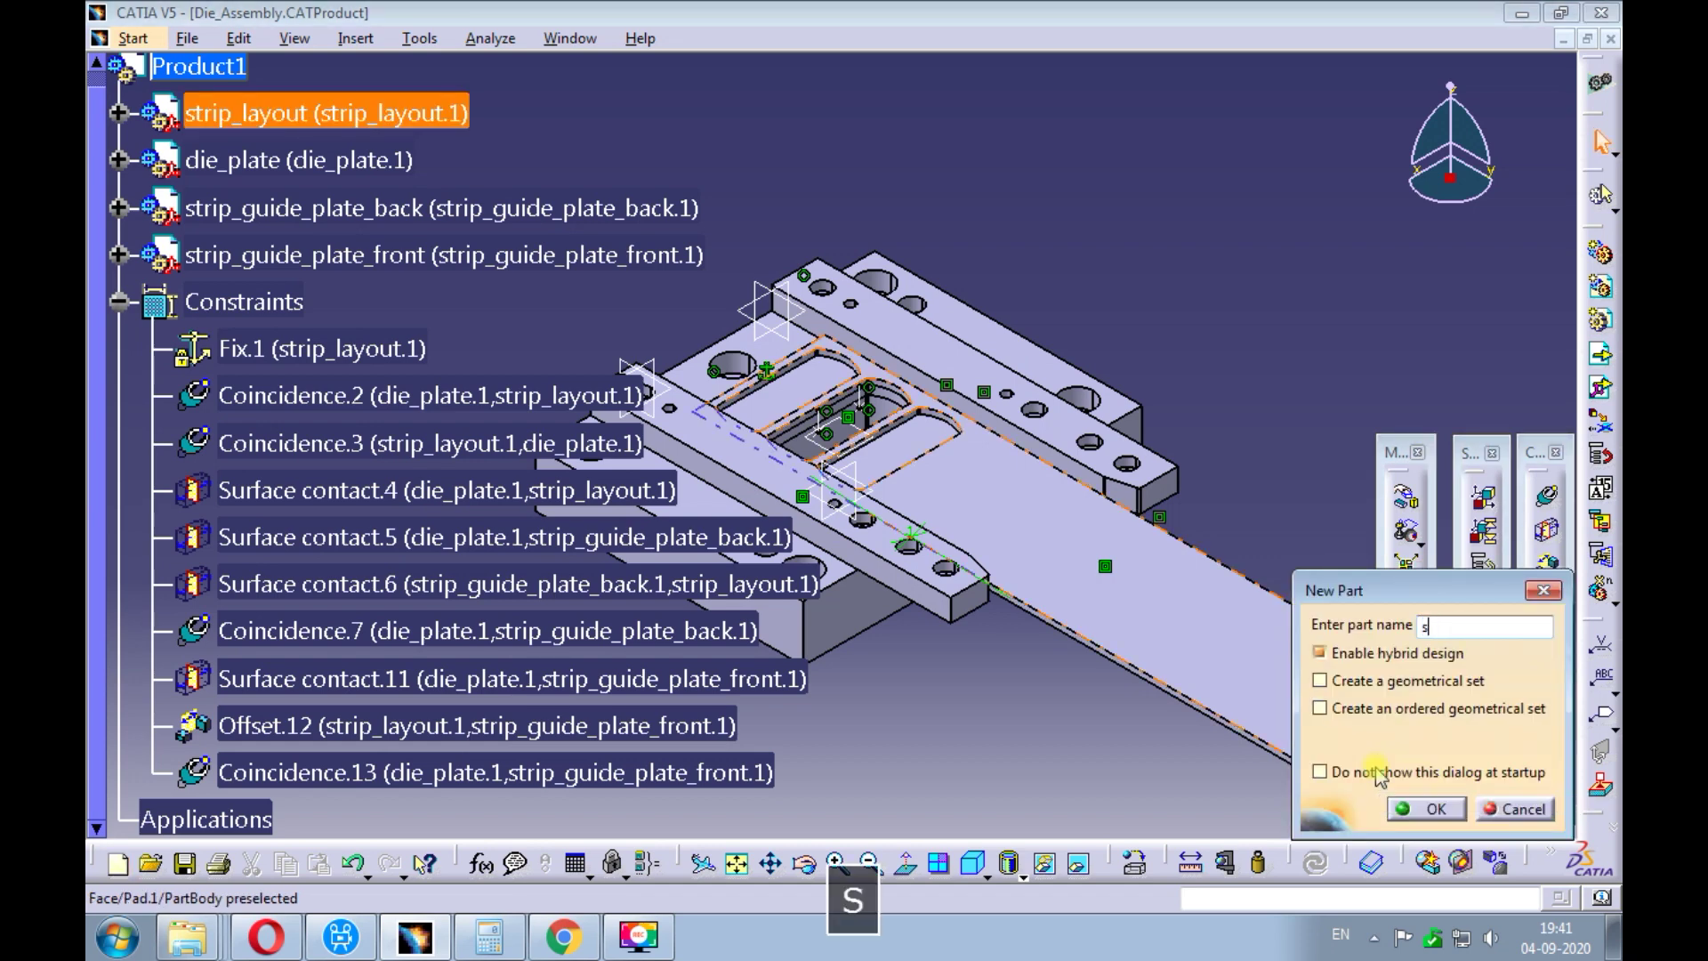
type("trip_")
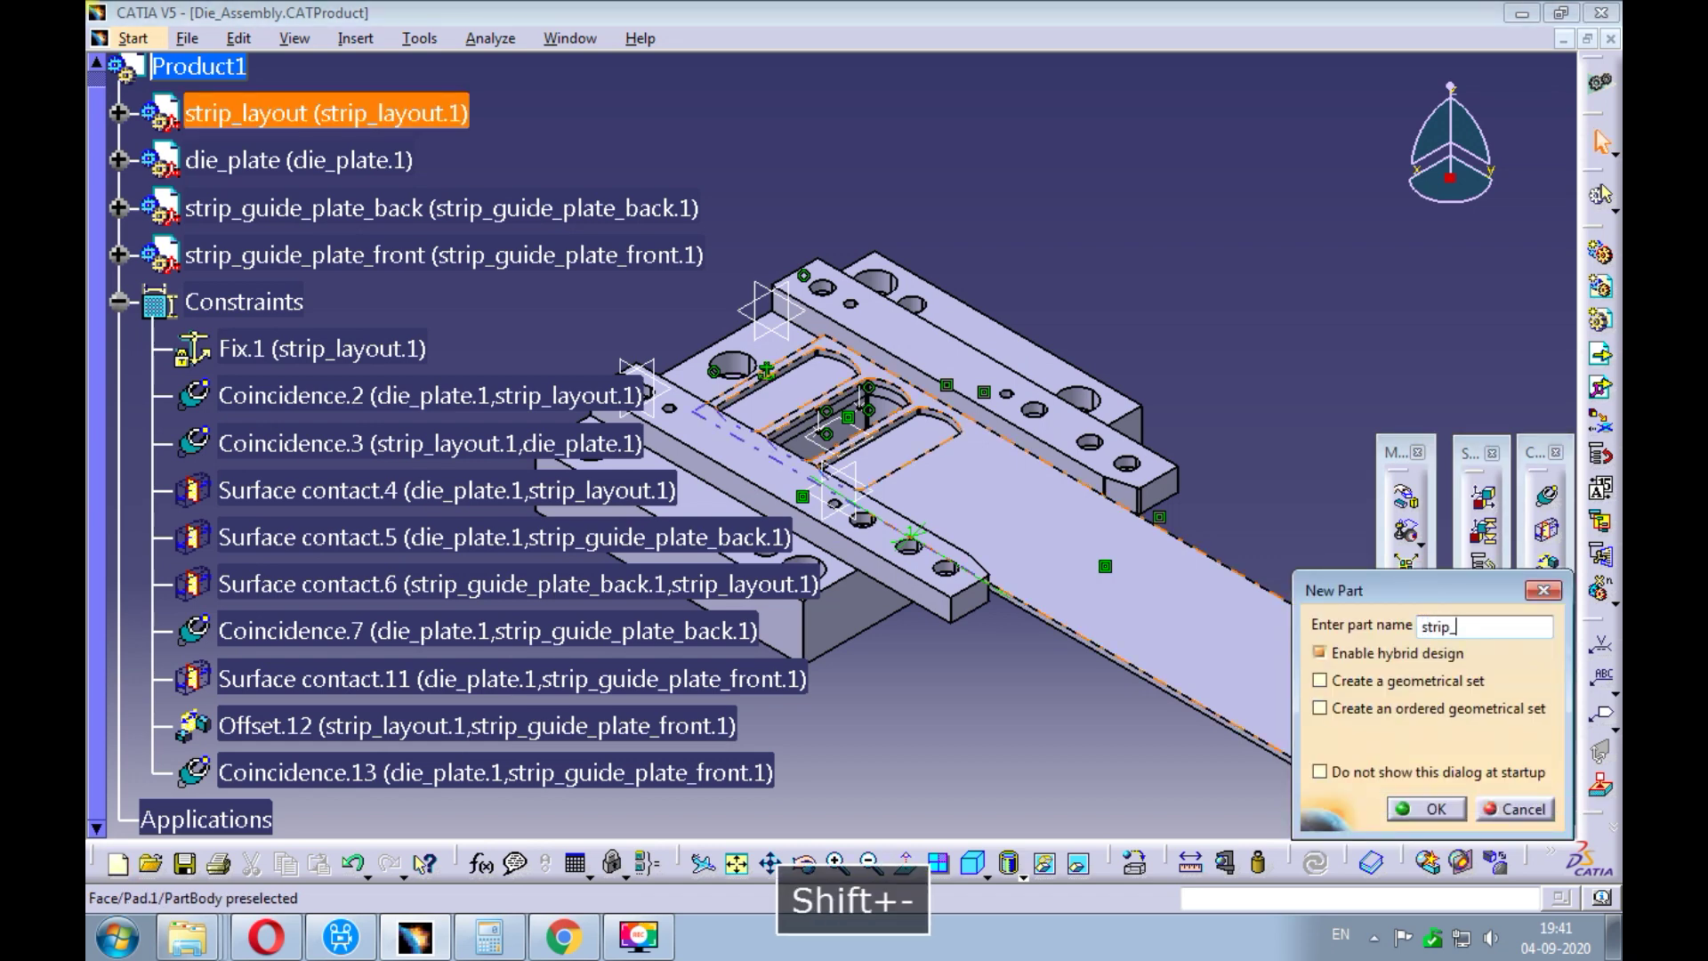
type("support_plate")
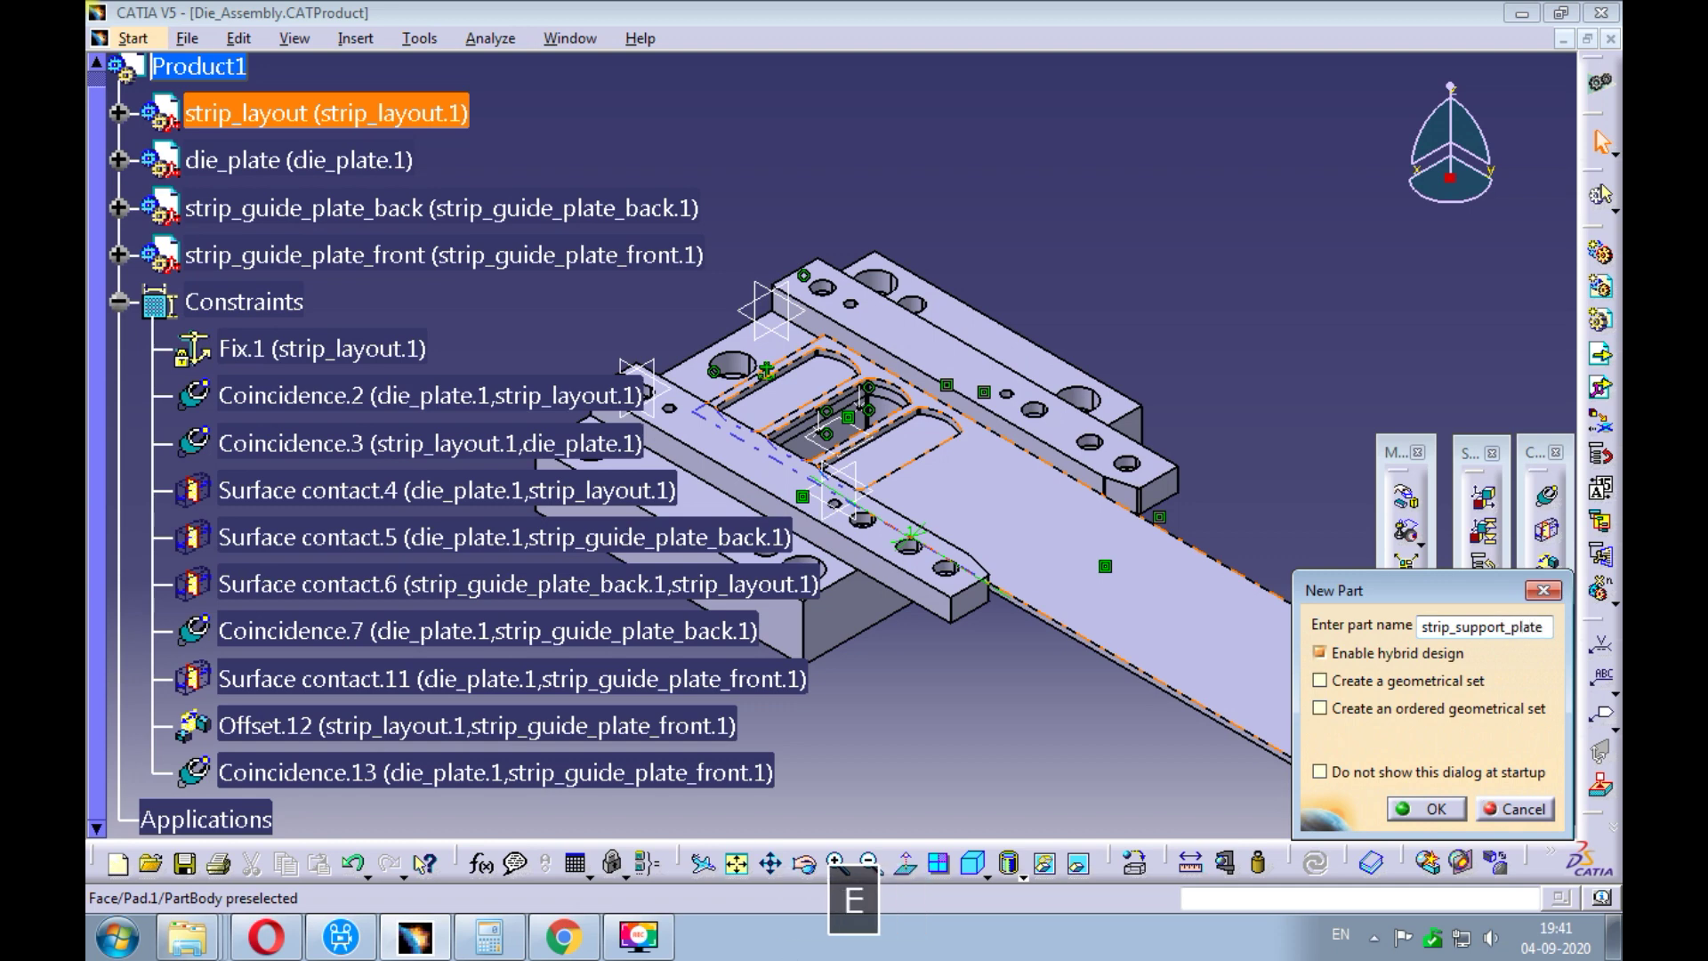
left_click(1285, 759)
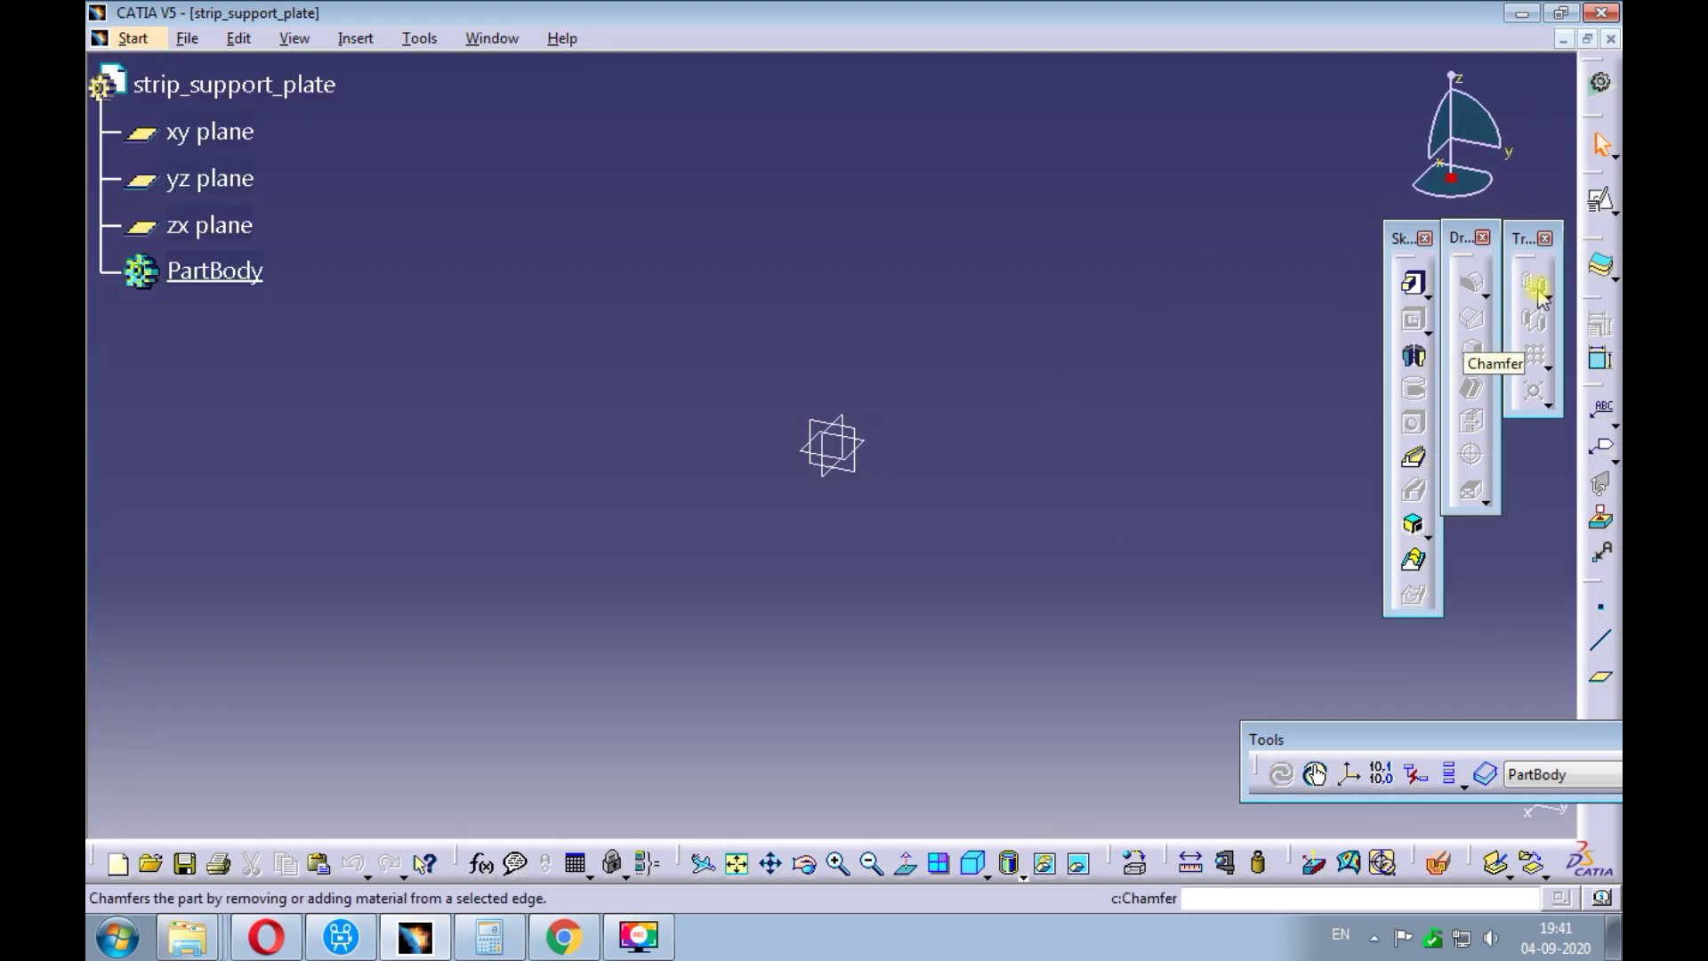
- Start a positioned sketch on the xy plane with the axes swapped and the V direction reversed
left_click(1601, 200)
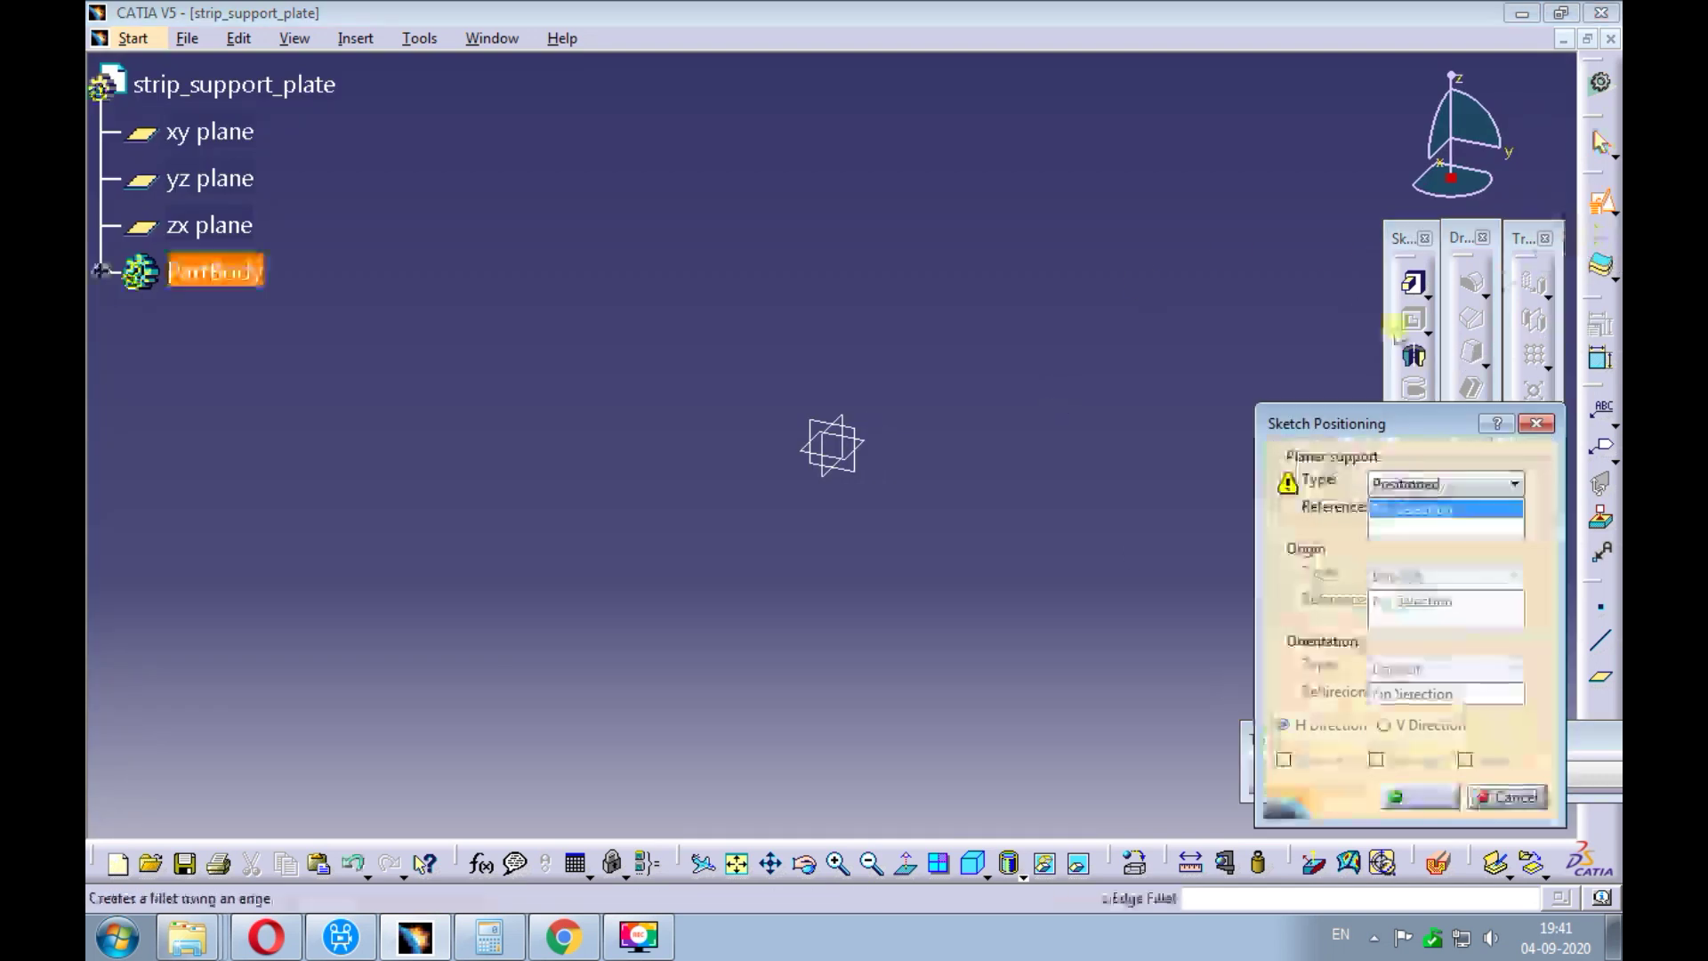
left_click(863, 445)
left_click(1467, 759)
left_click(1404, 762)
left_click(1418, 797)
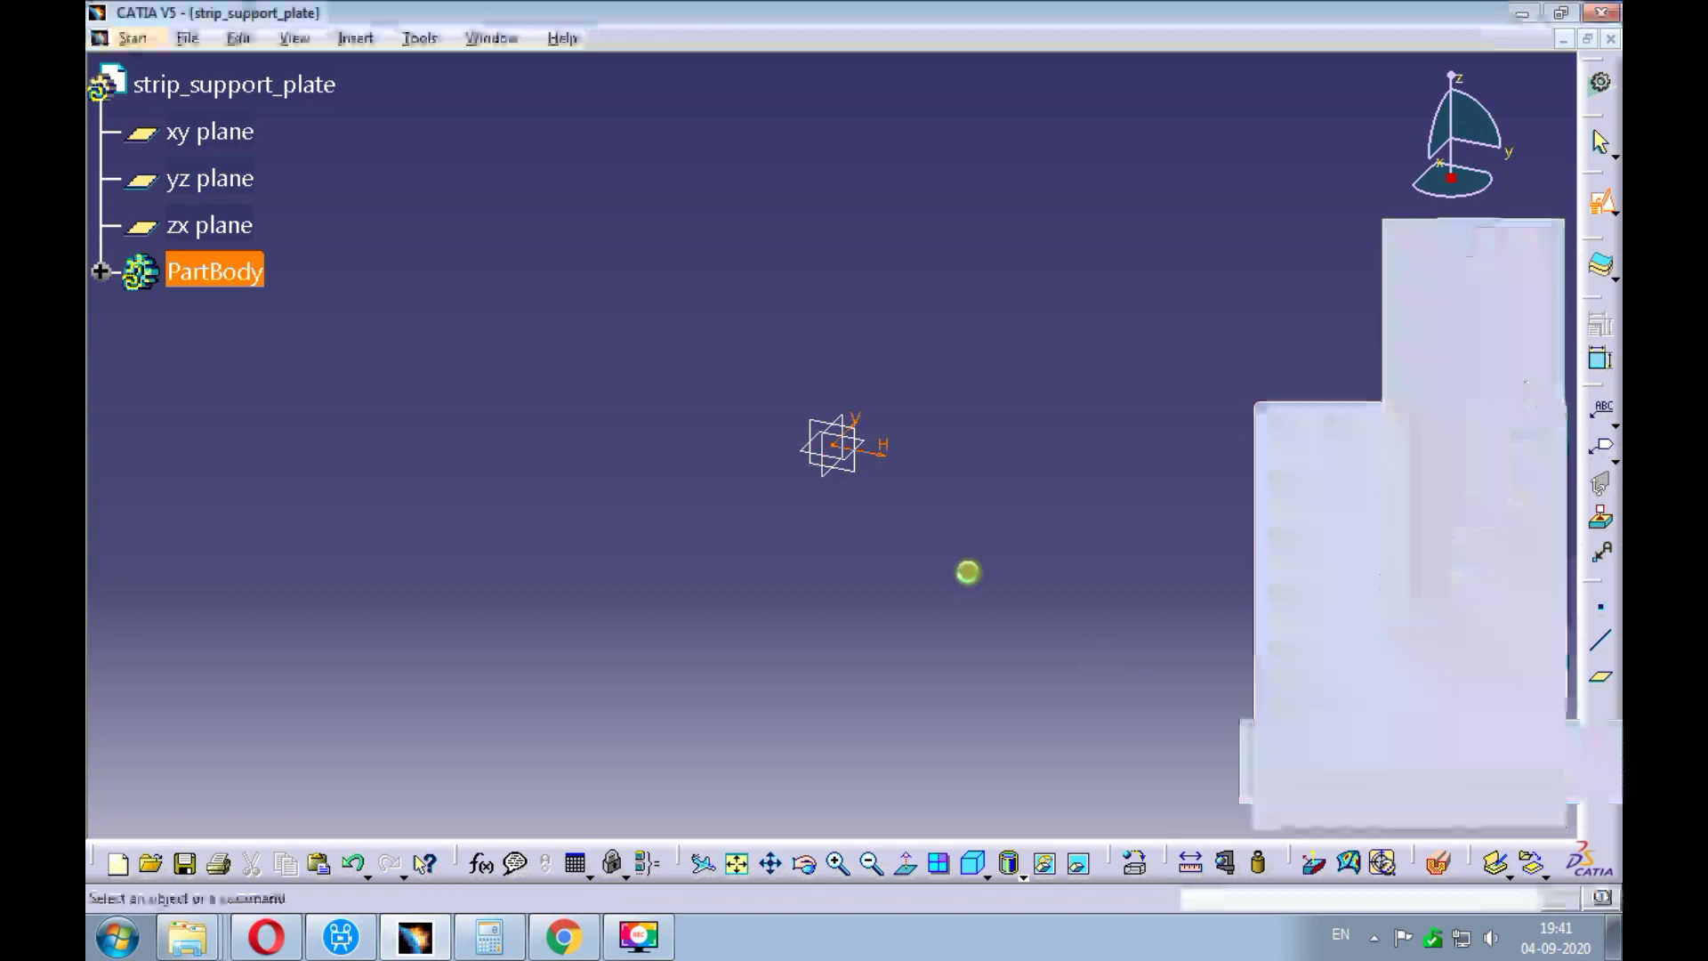
- Sketch a rectangle about 69 mm wide and 134 mm high with one vertical side on the V axis
left_click(1387, 433)
left_click(830, 281)
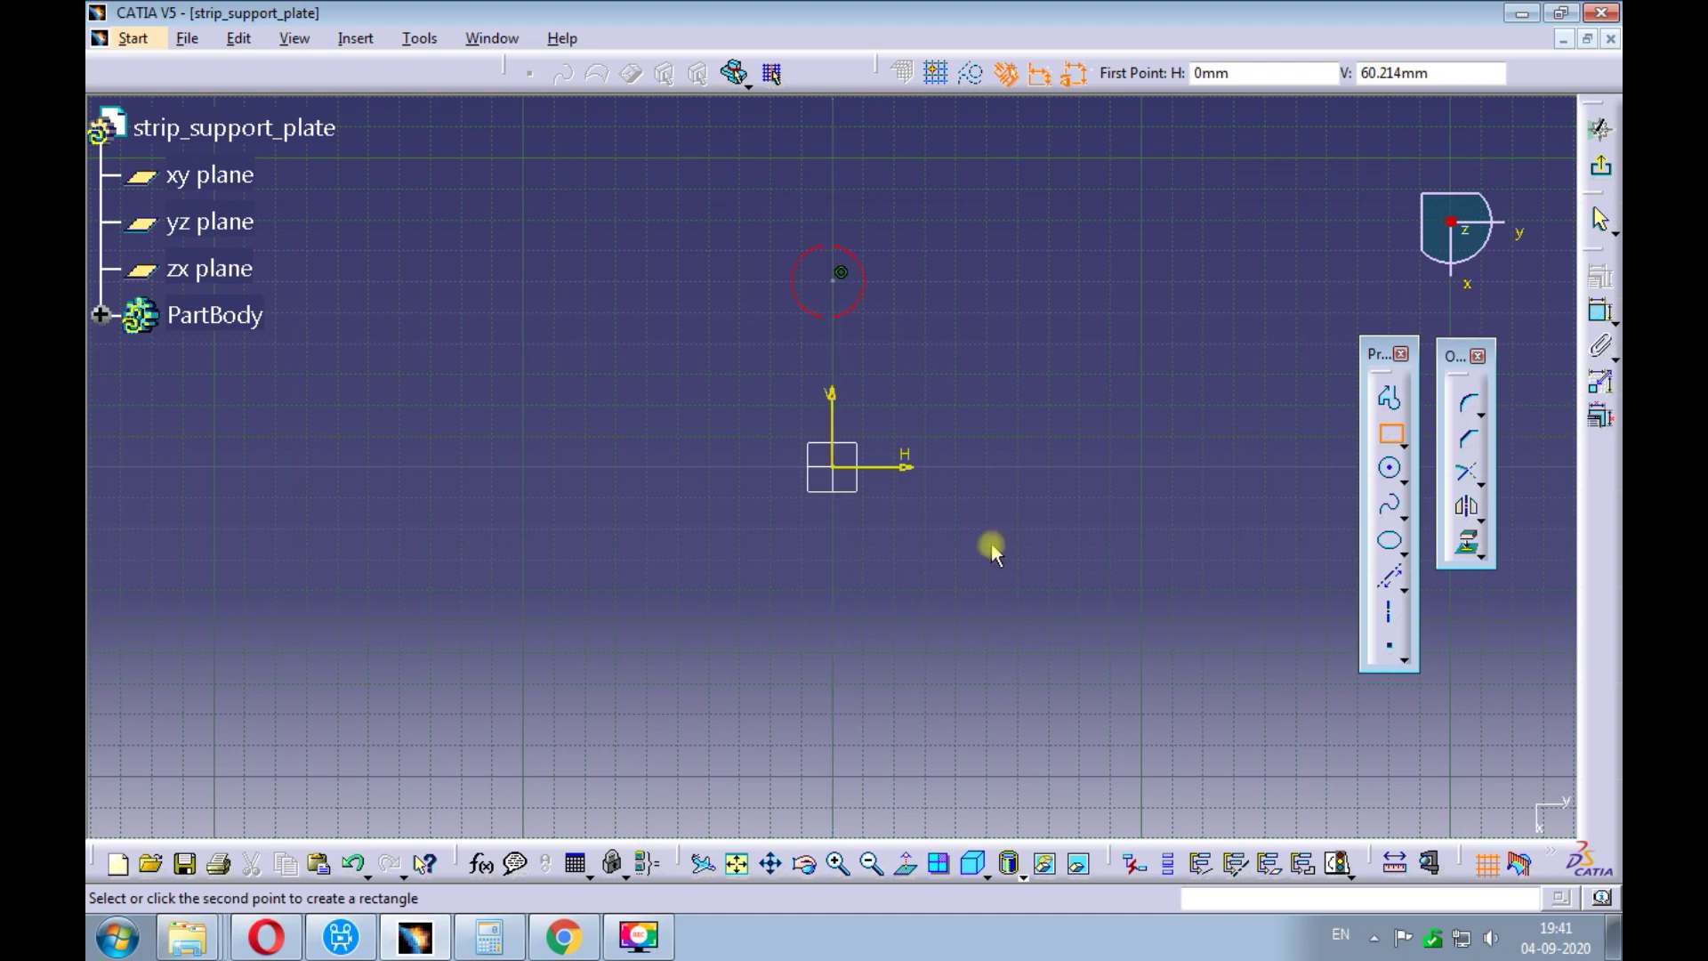
left_click(1046, 697)
middle_click_drag(1106, 524, 979, 493)
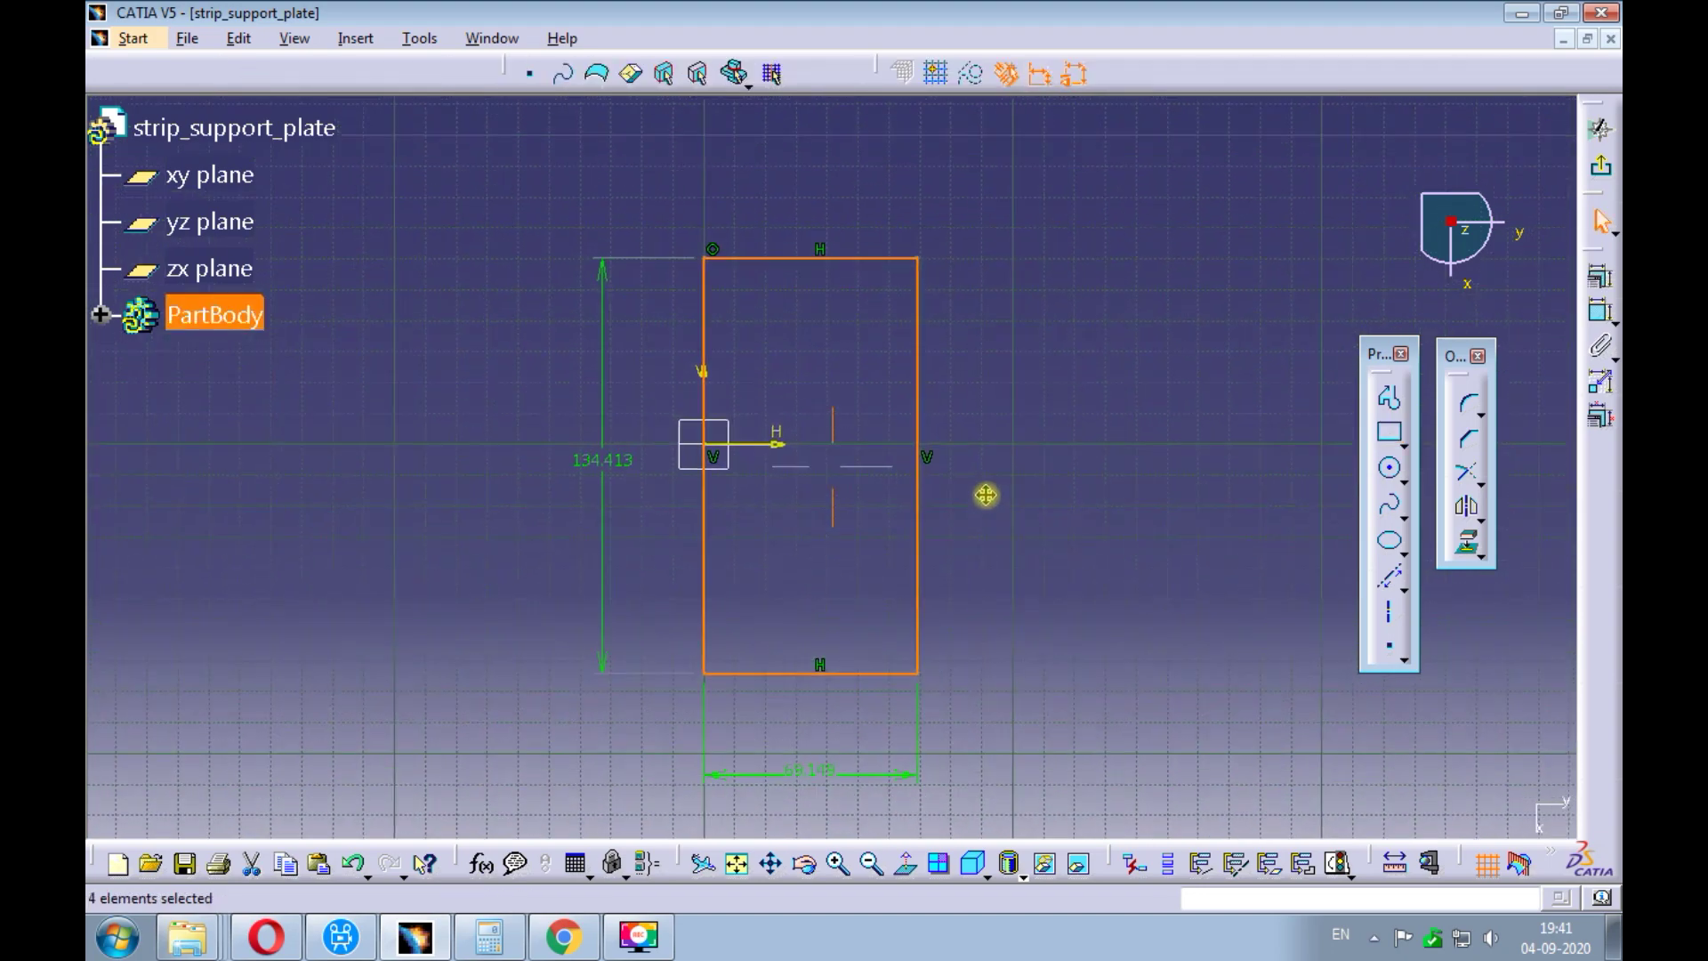
left_click(1011, 509)
- Set the rectangle's width to 50 mm and its height to 122.5 mm
double_click(811, 758)
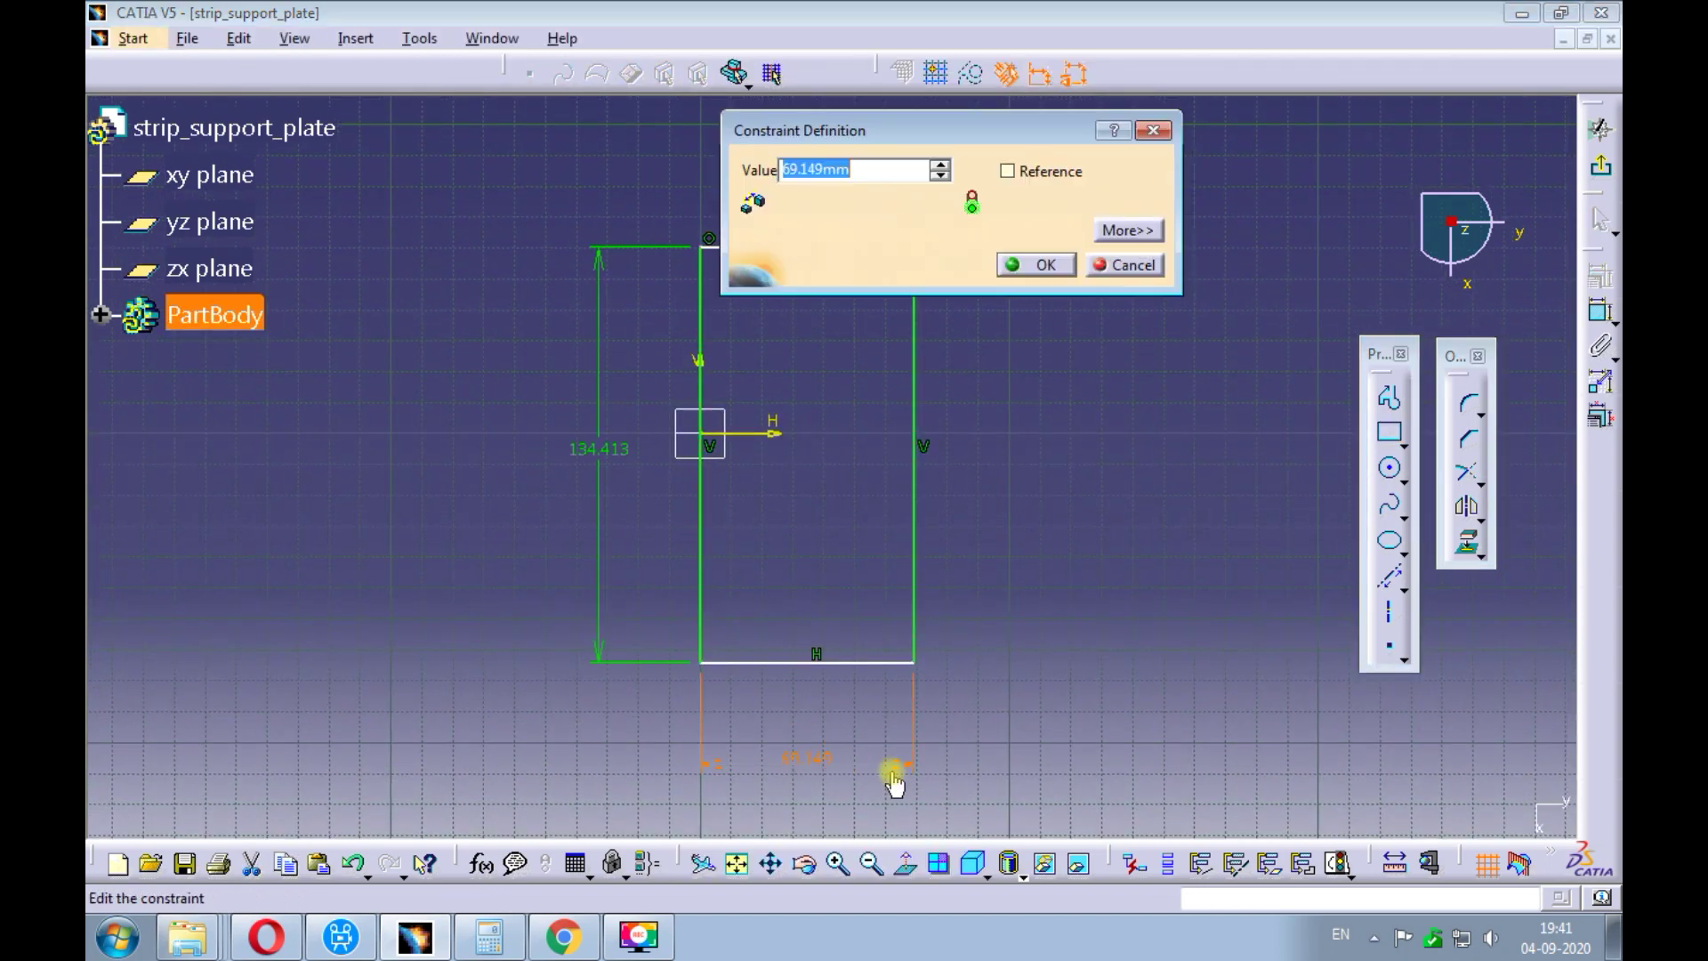
type("50")
key("Return")
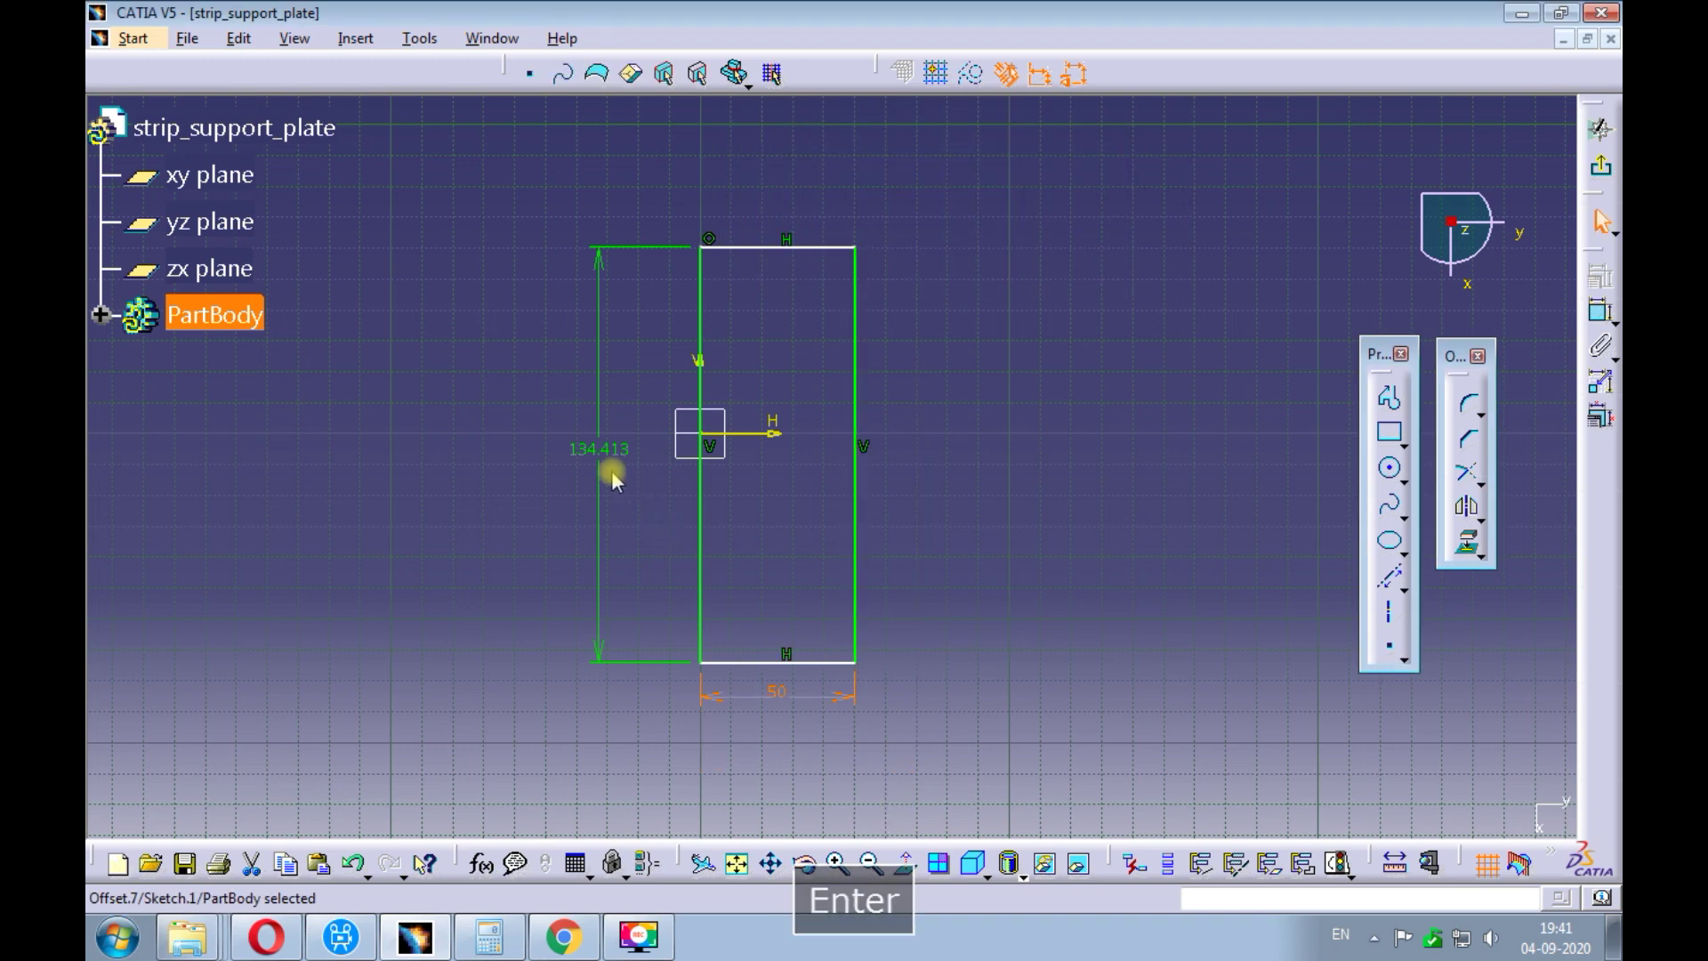
double_click(592, 450)
type("12")
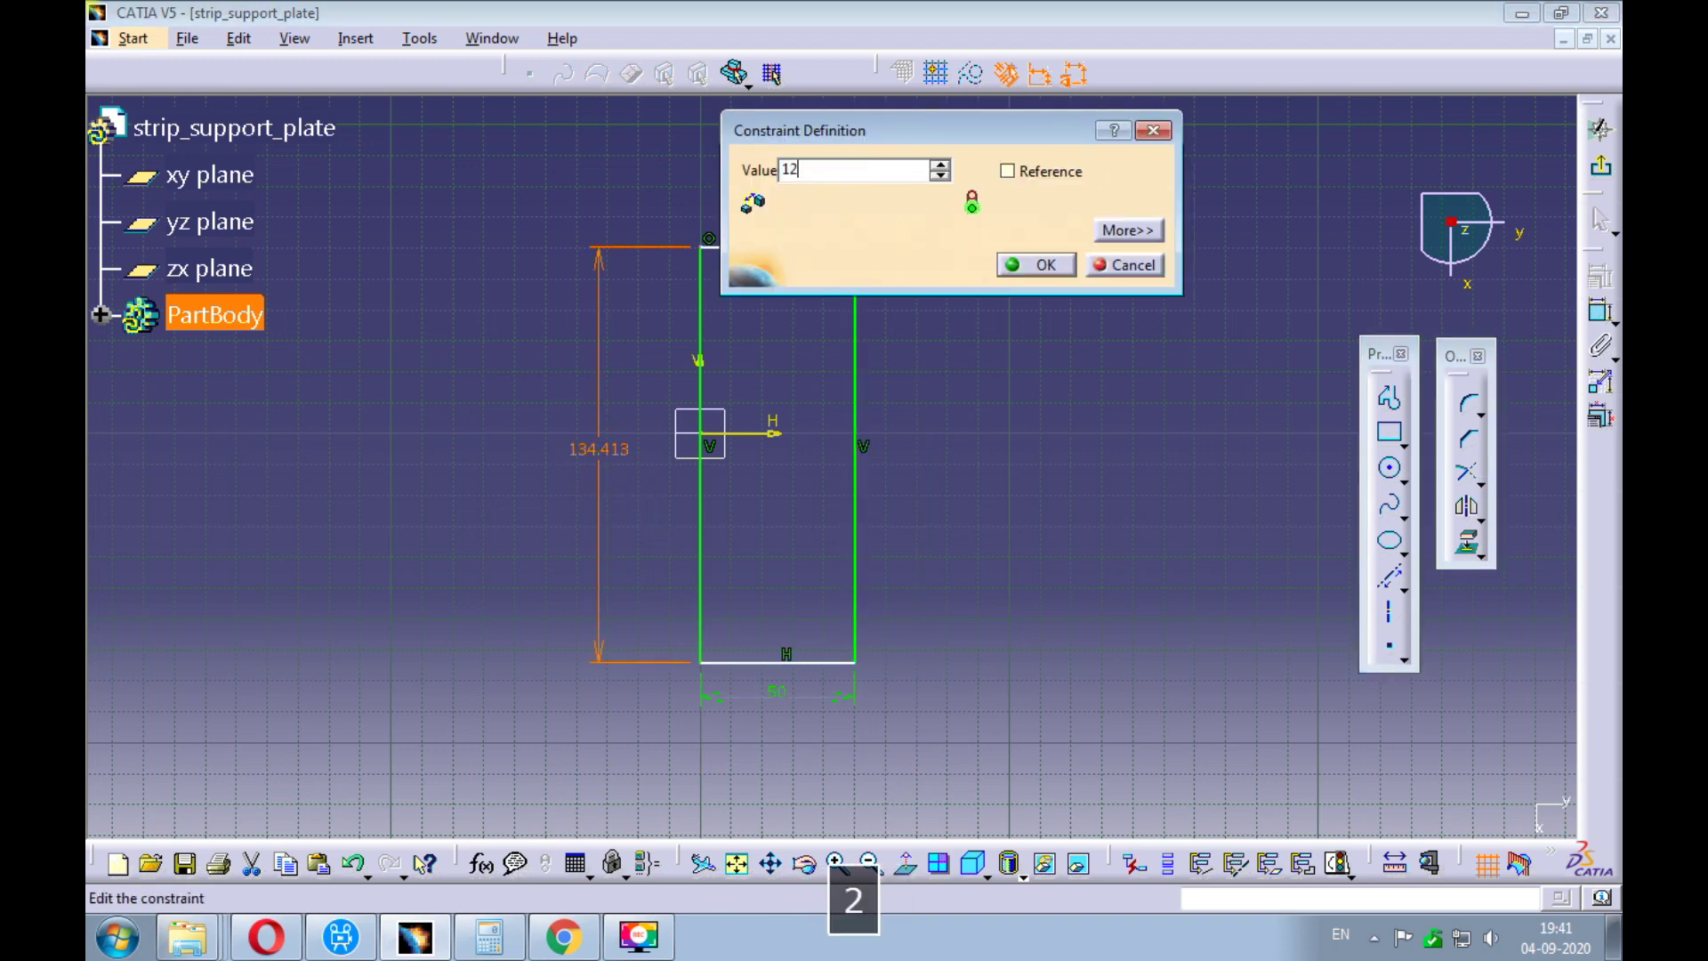
type("2.5")
key("Return")
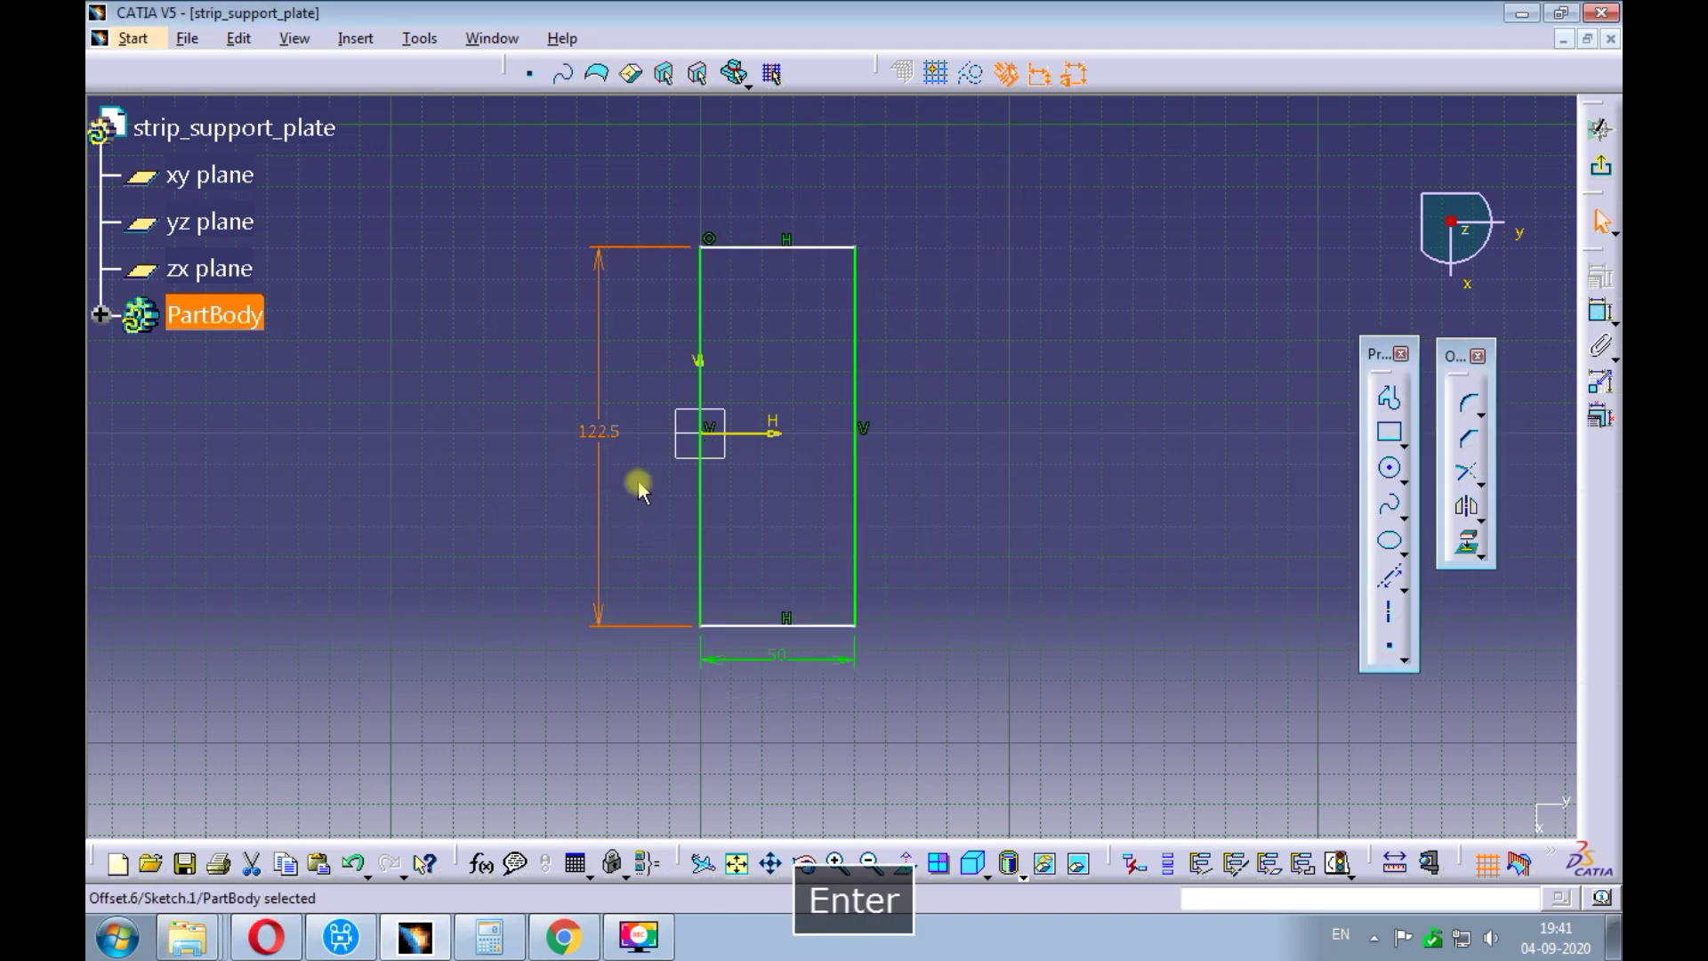
left_click(934, 364)
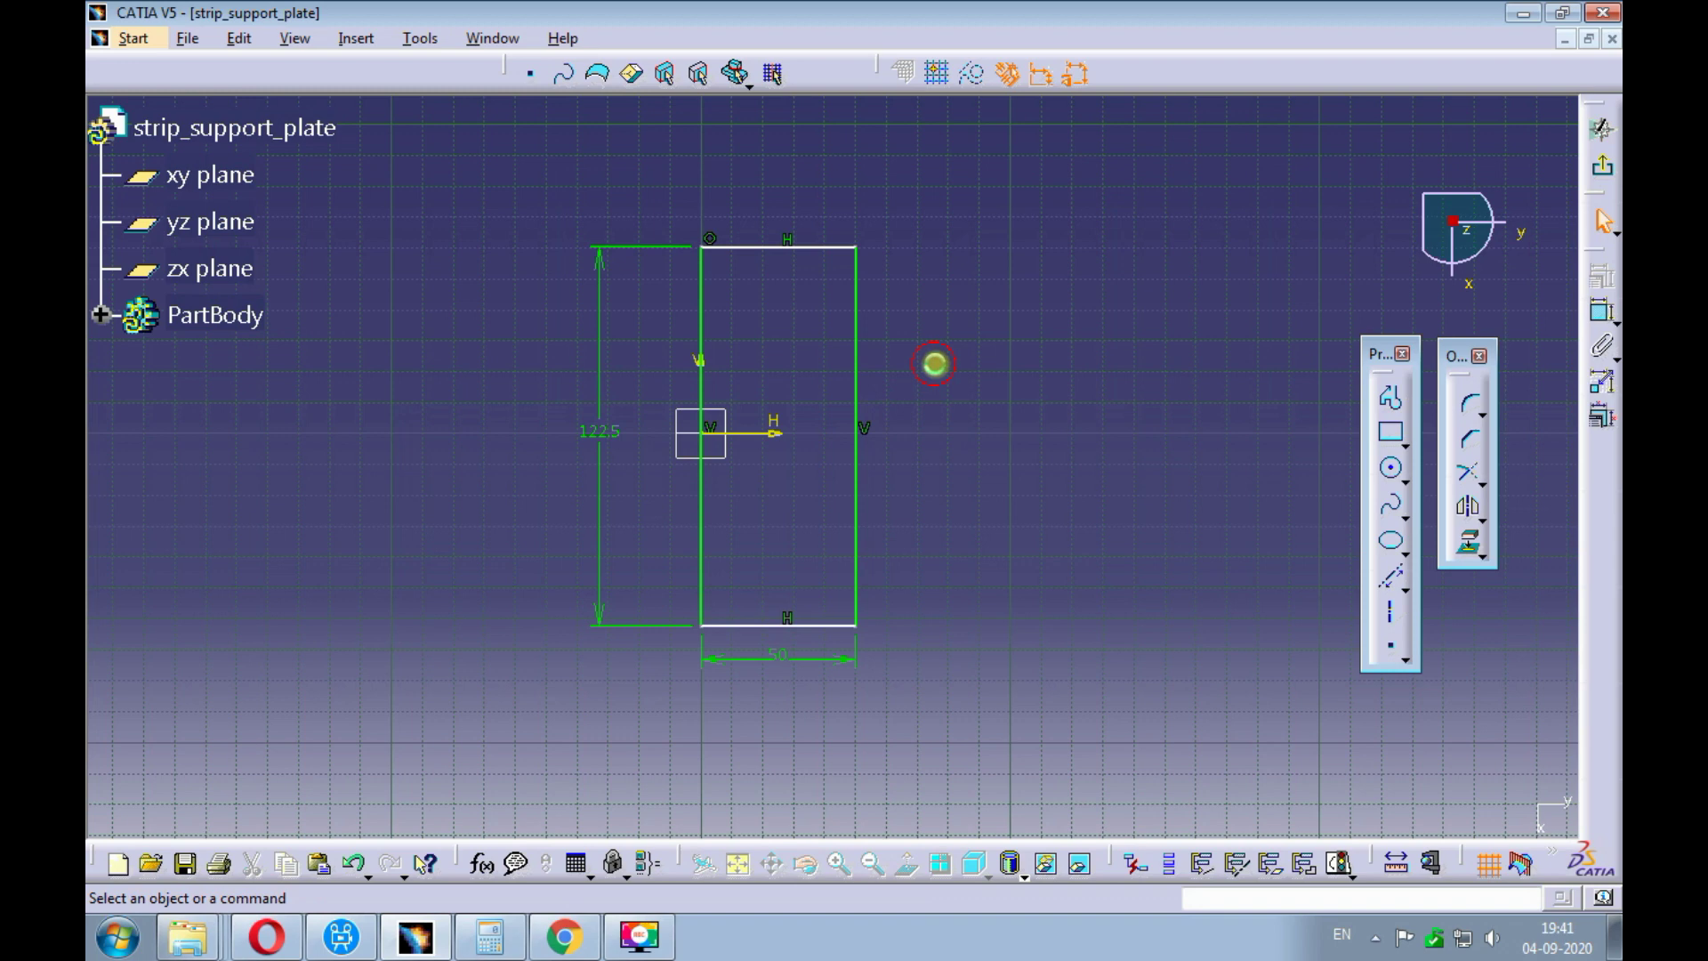
- Constrain the rectangle's two horizontal sides to be symmetric about the H axis
left_click(763, 246)
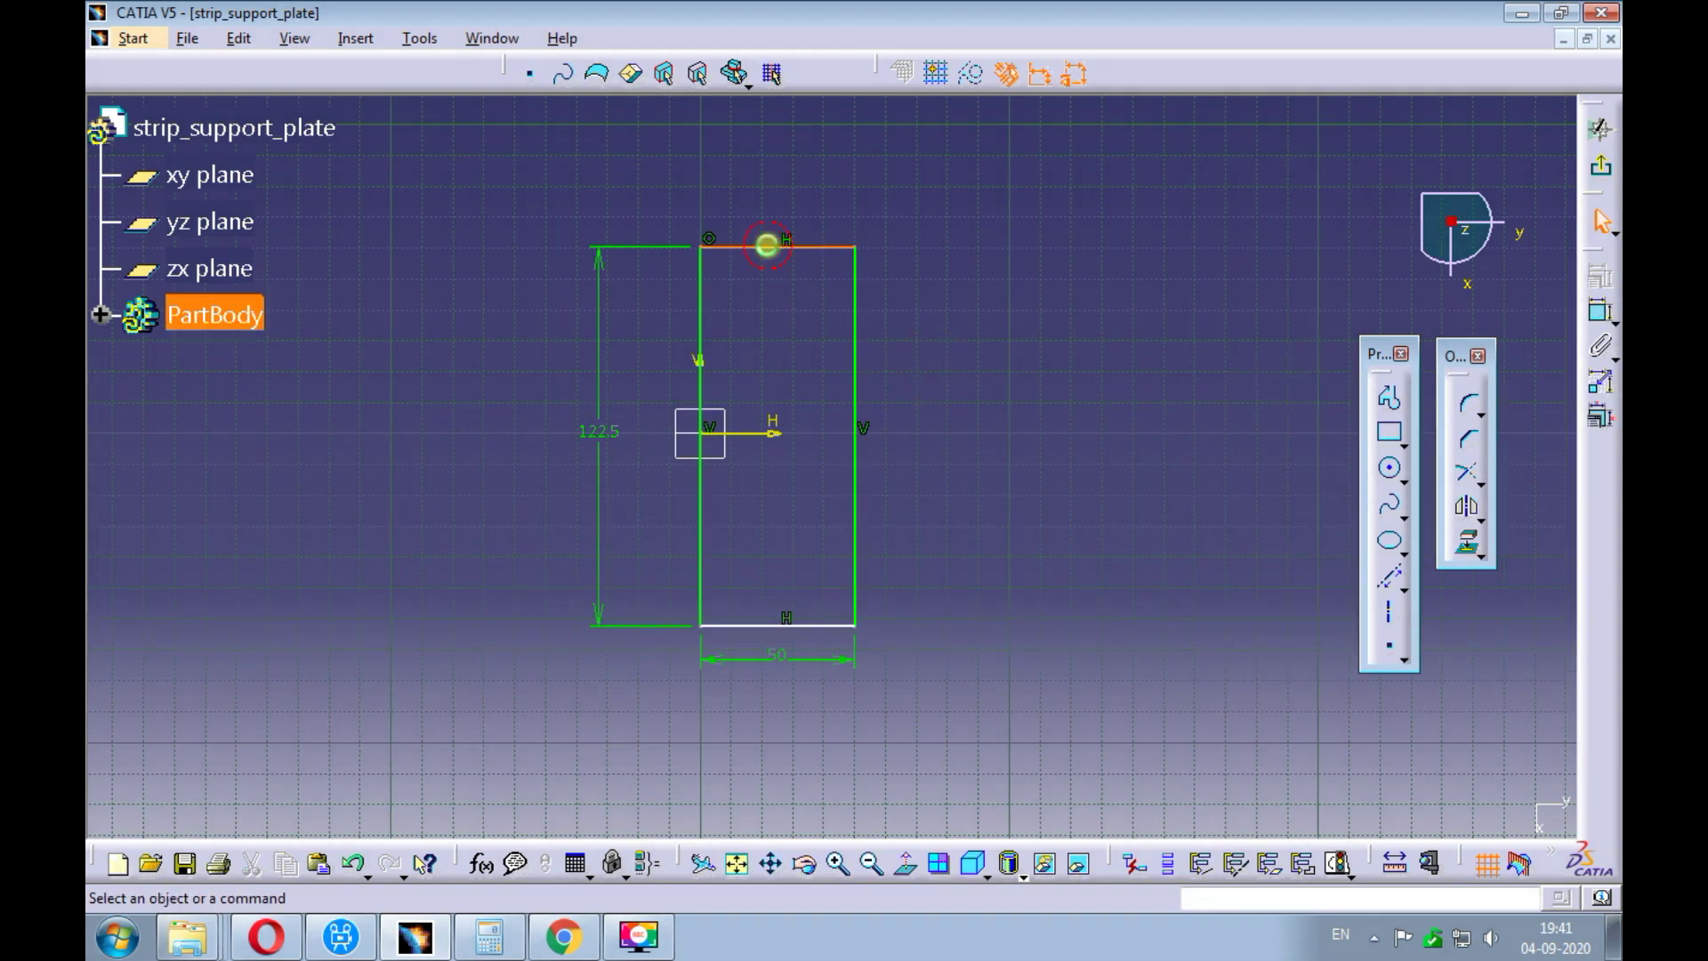
left_click(751, 624, "ctrl")
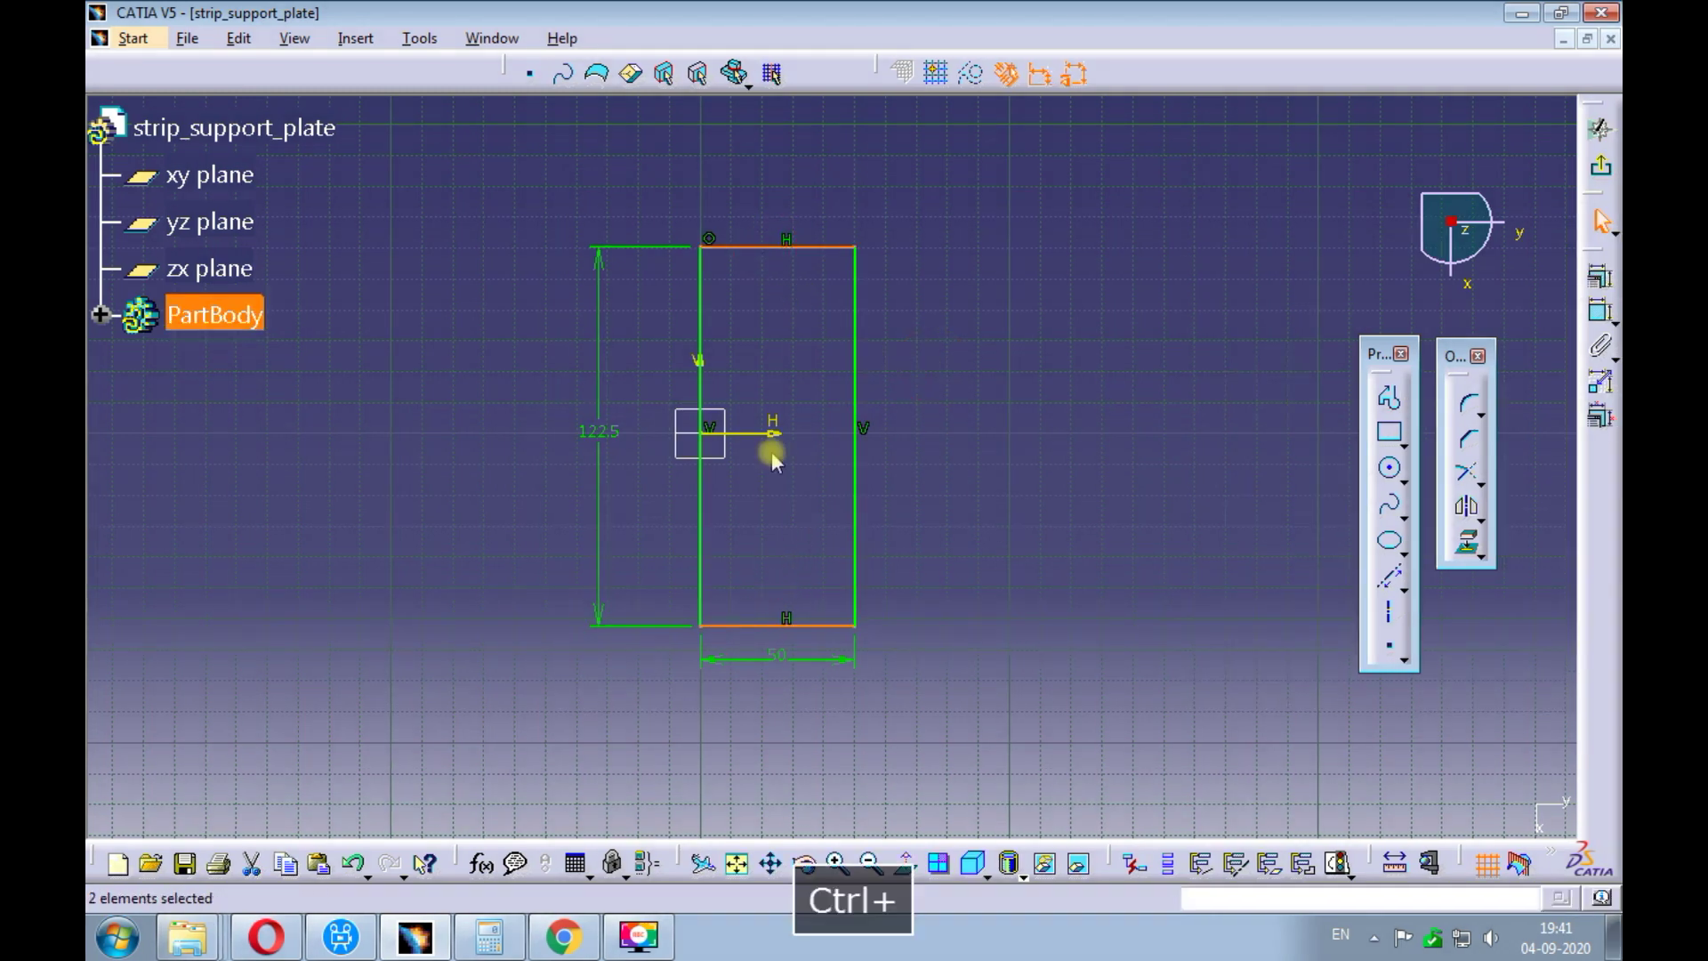
left_click(1601, 381)
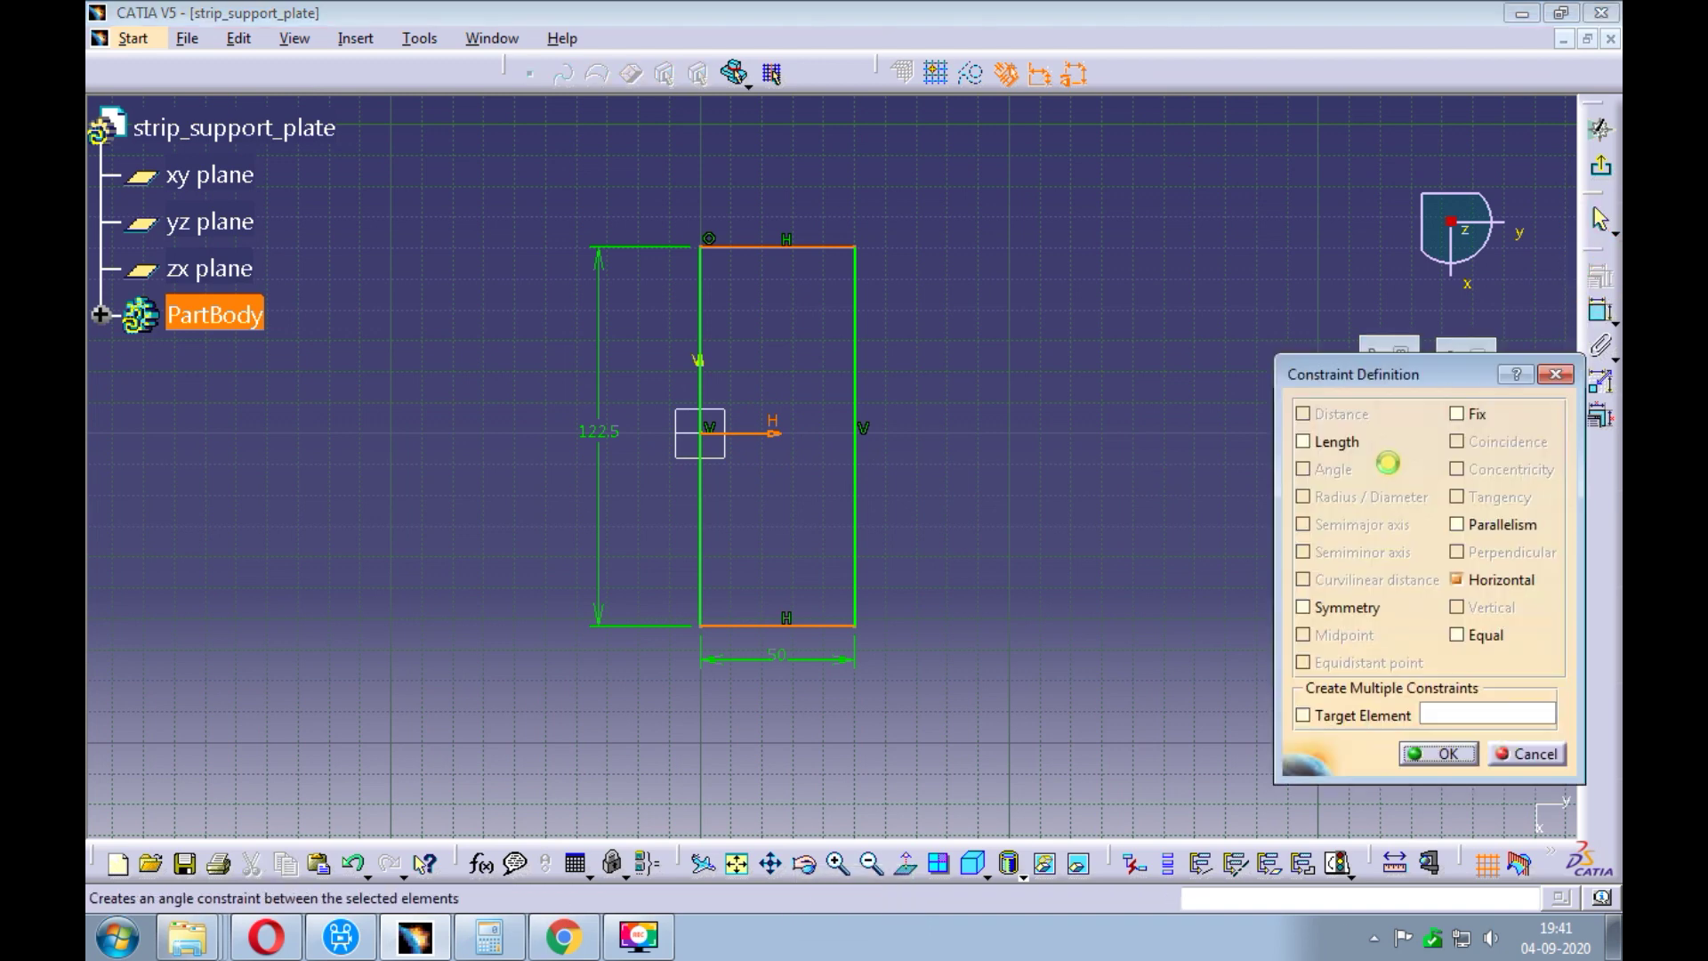
left_click(1315, 612)
left_click(1423, 752)
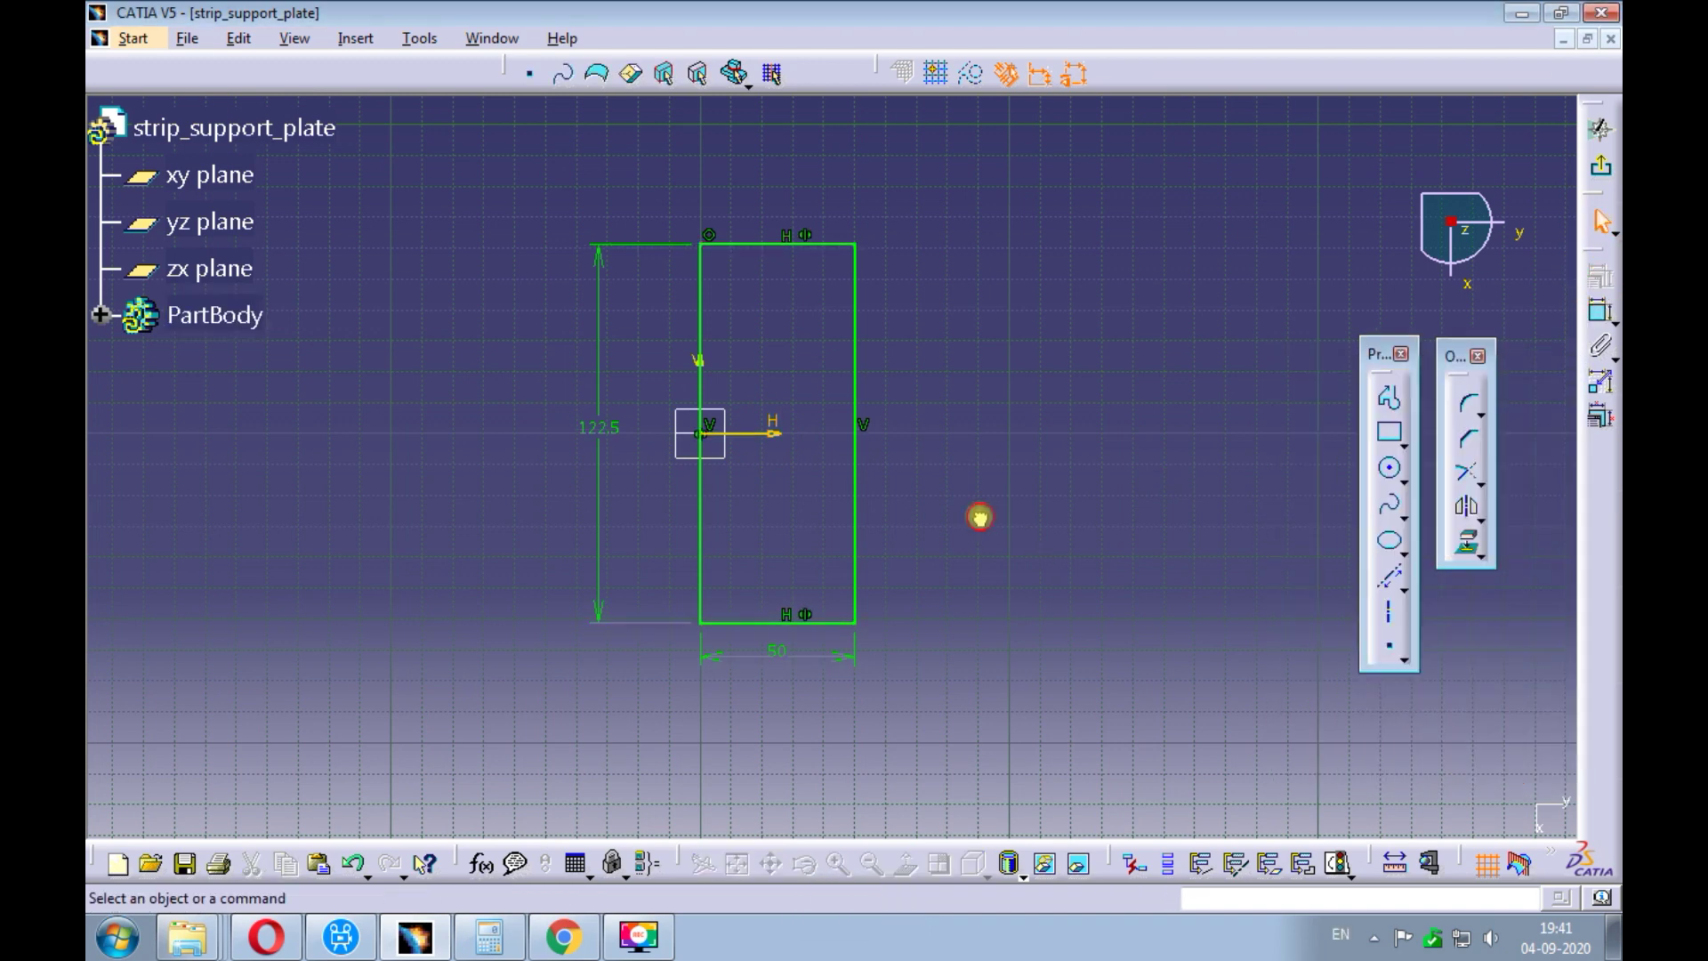
- Finish the sketch and extrude the rectangle as a pad 8 mm thick
left_click(1600, 129)
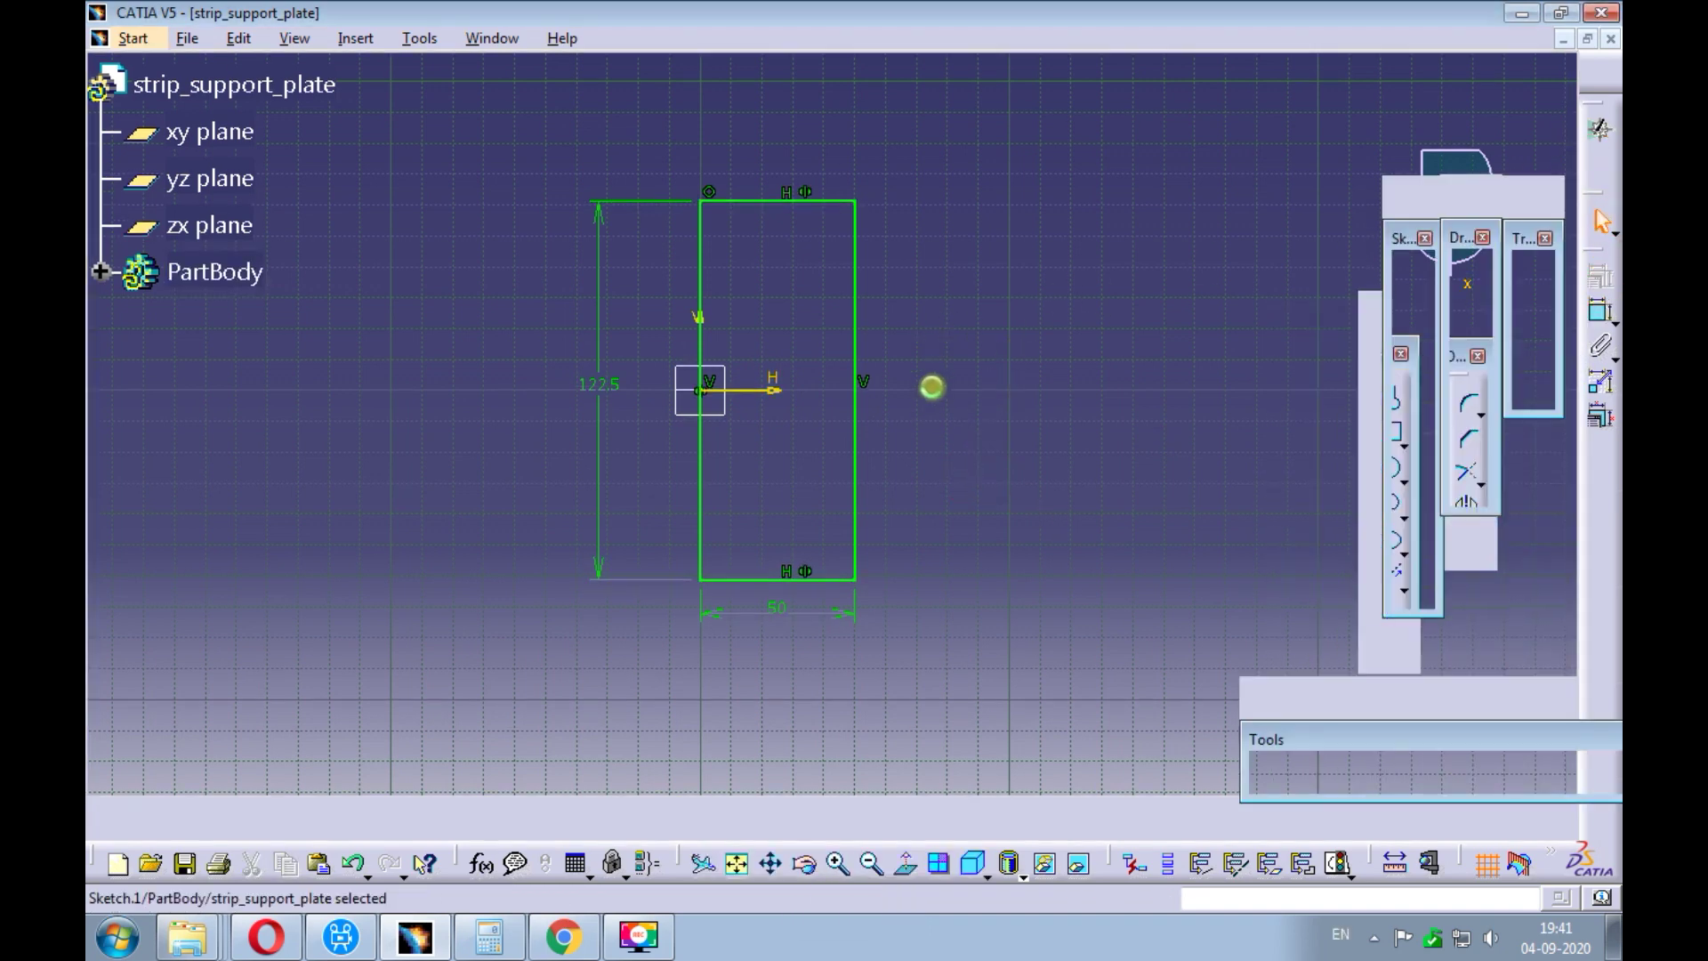
left_click(925, 267)
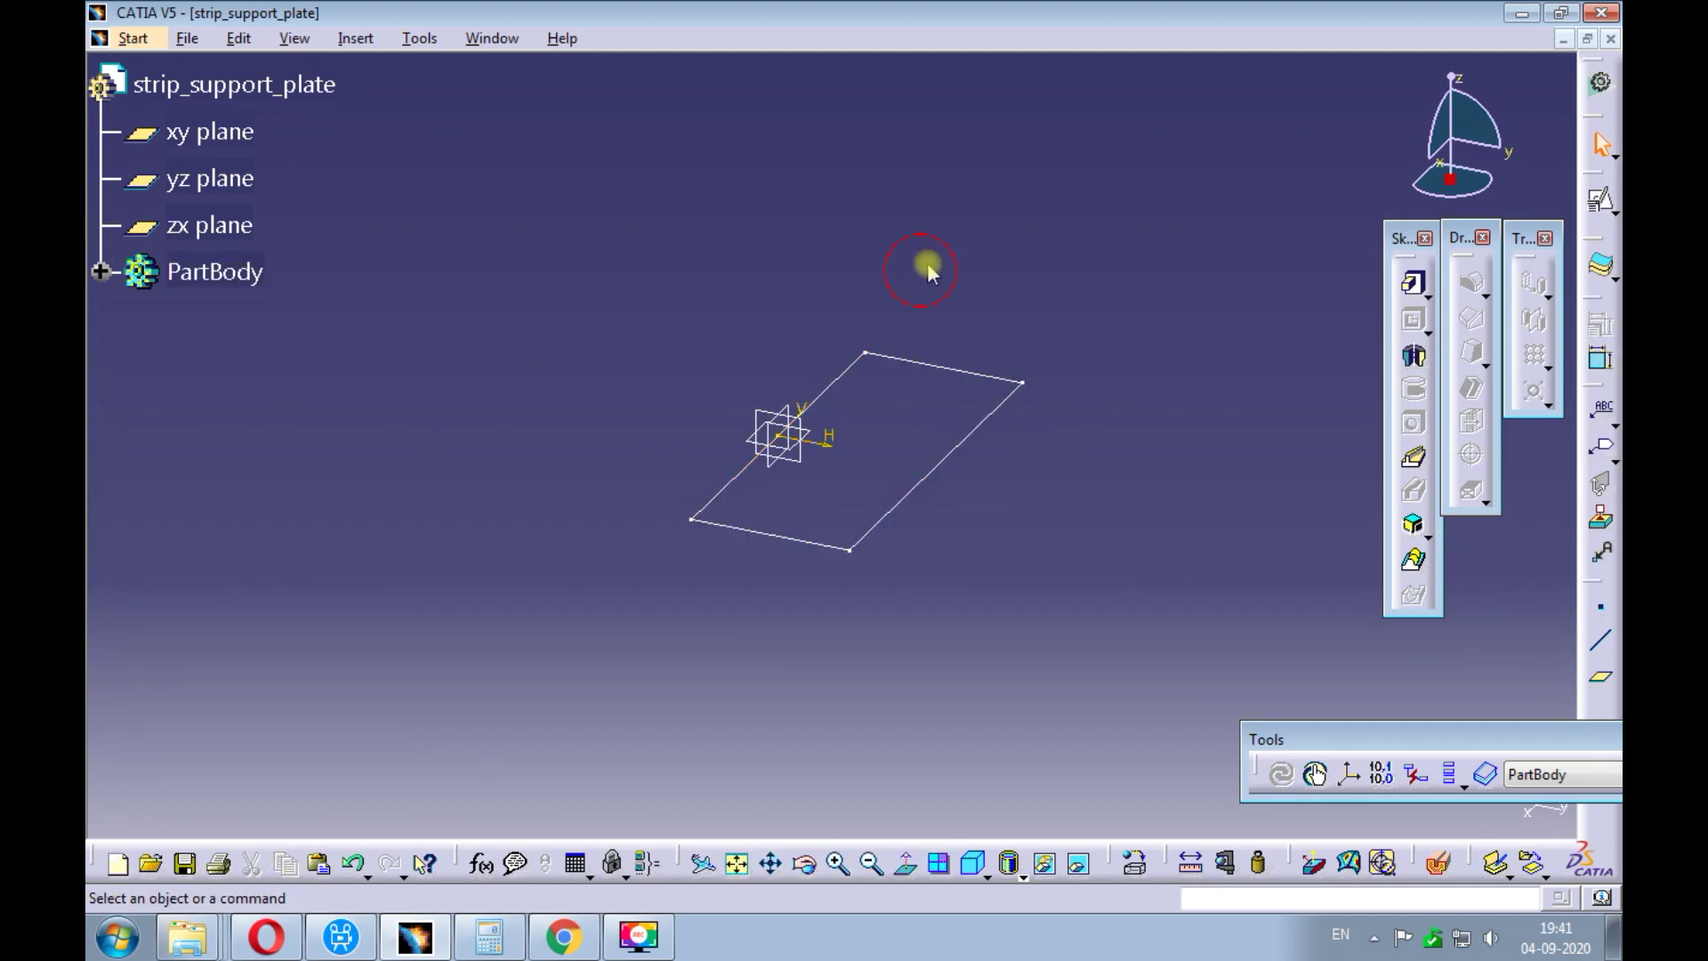
left_click(1413, 283)
left_click(946, 460)
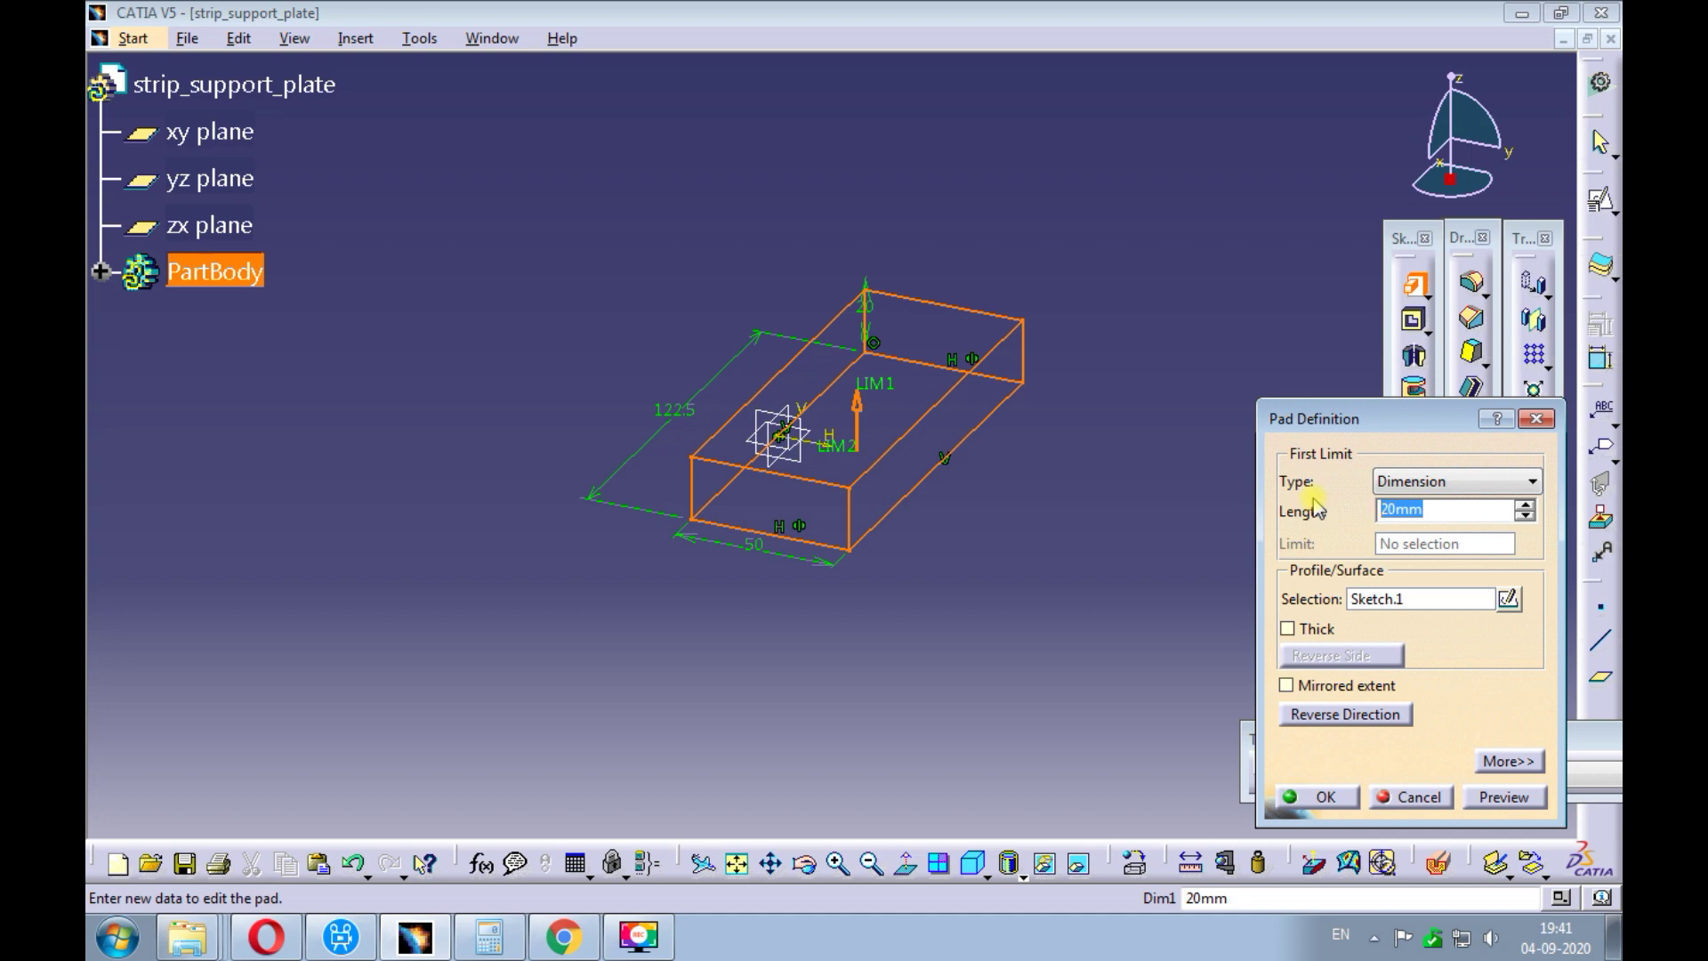
type("8")
left_click(1470, 798)
left_click(1319, 797)
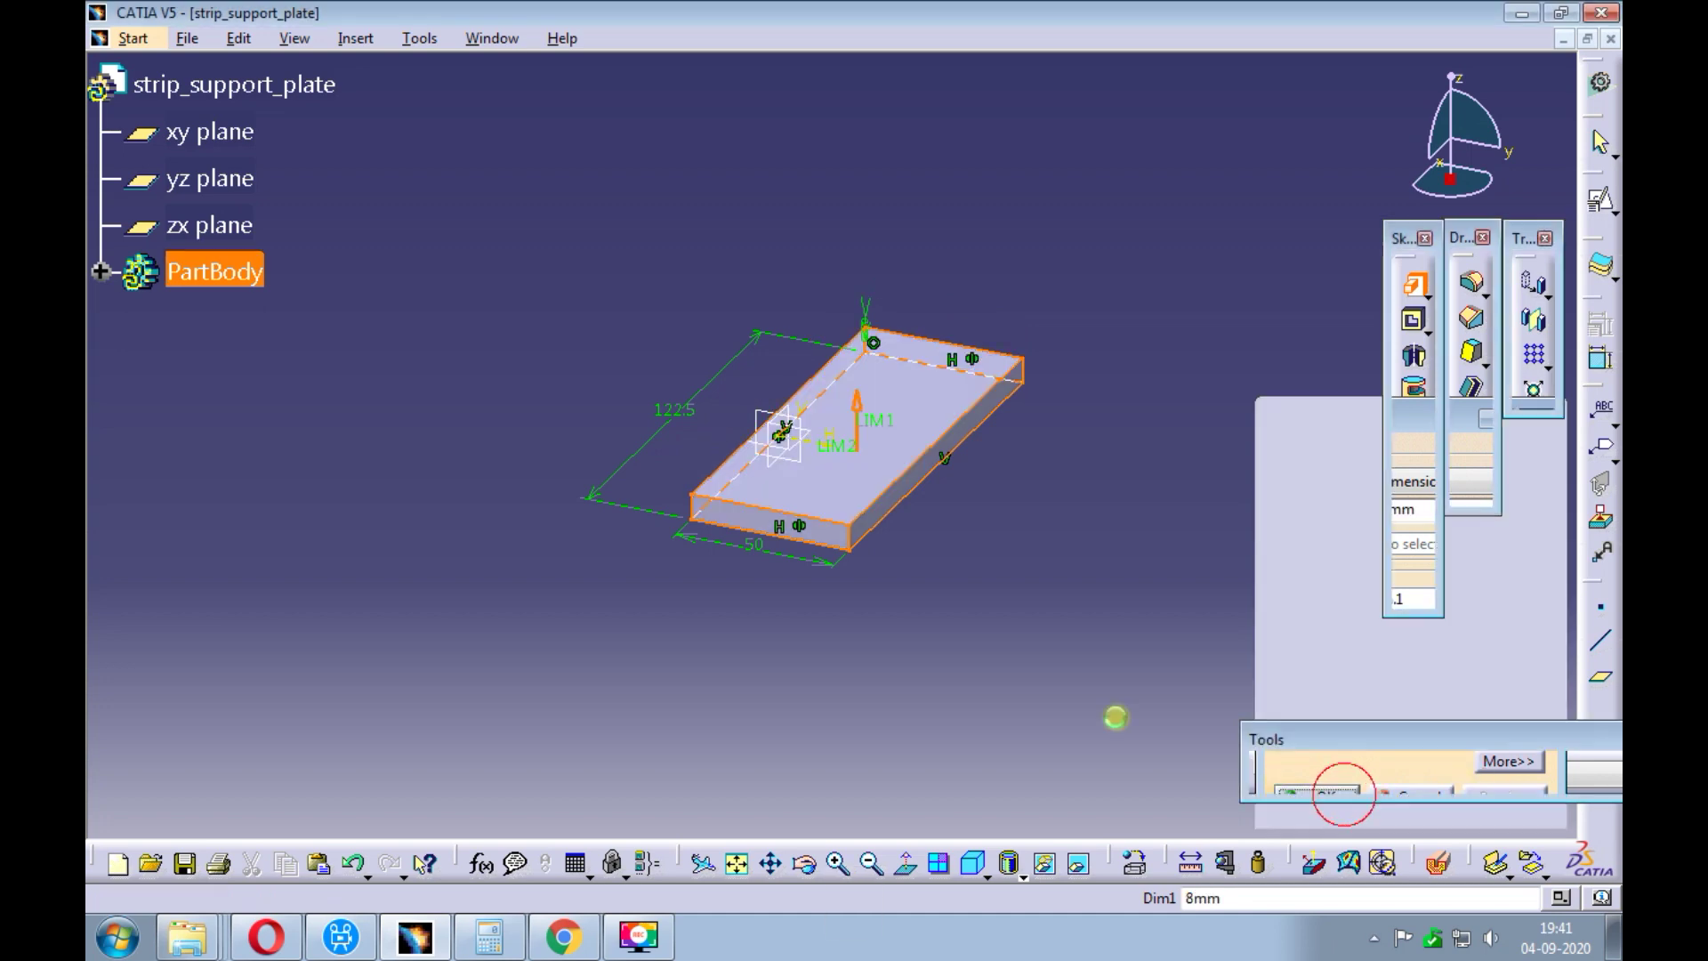
- Start a positioned sketch on the plate's top face with the axes swapped and the V direction reversed
mouse_move(1086, 515)
middle_mouse_down("ctrl")
mouse_move(1067, 459)
mouse_move(1038, 511)
mouse_move(1052, 499)
mouse_move(1102, 526)
middle_mouse_up("ctrl")
left_click(1601, 202)
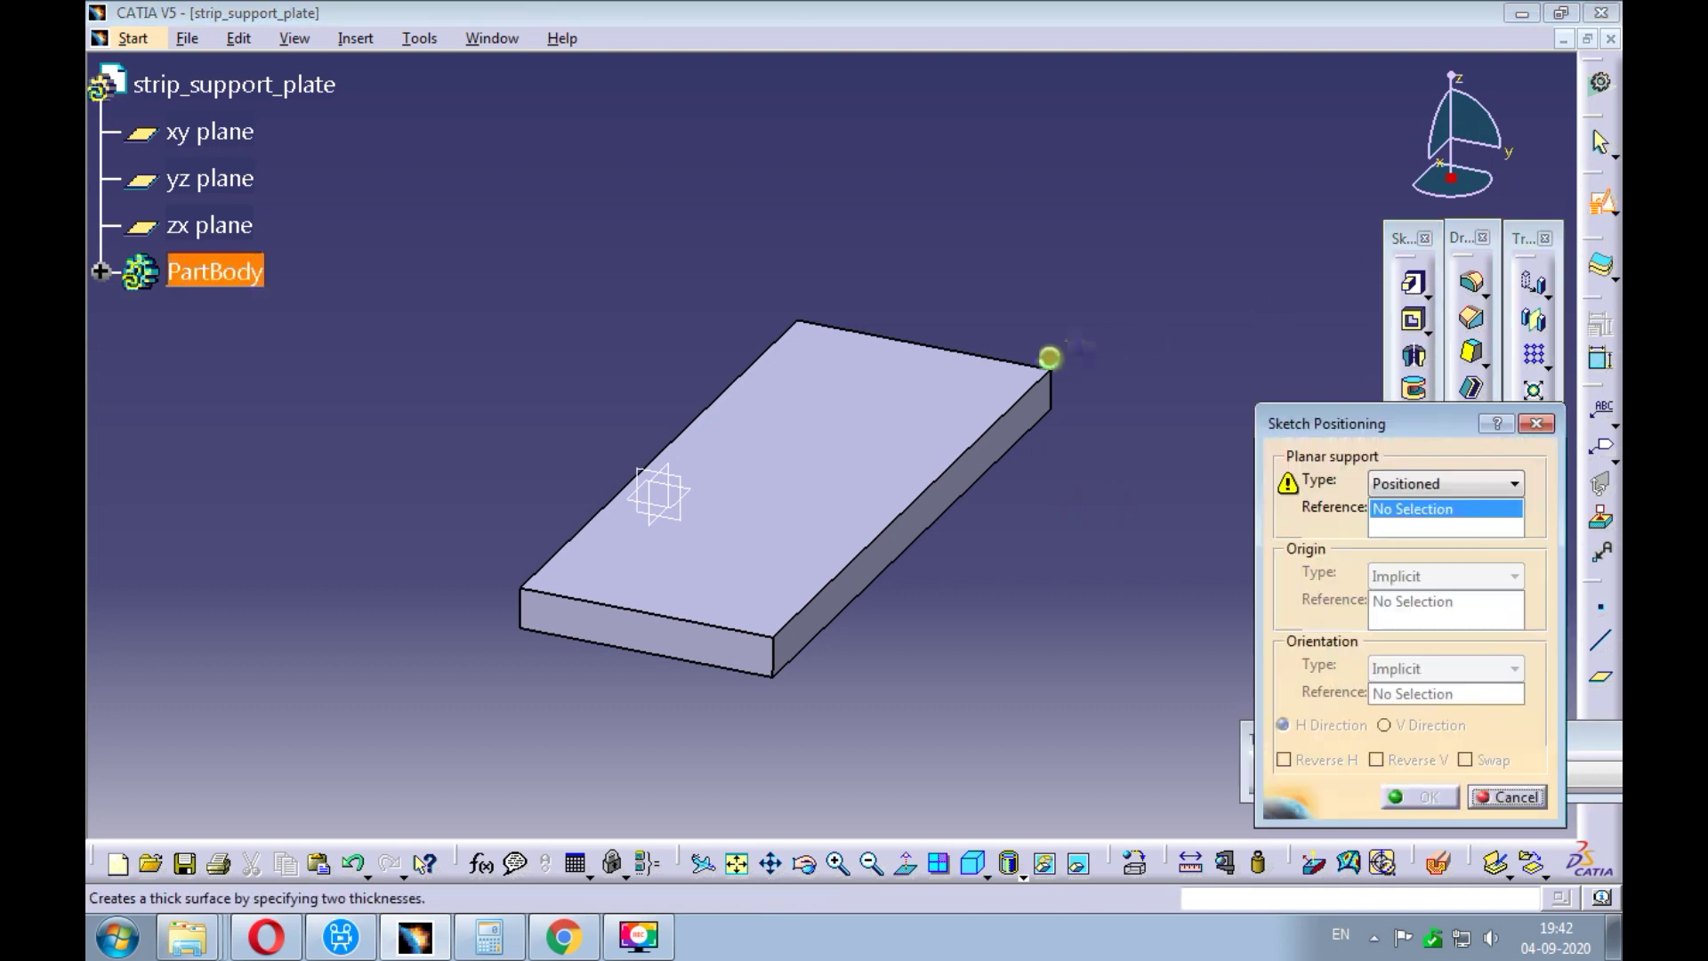
left_click(958, 382)
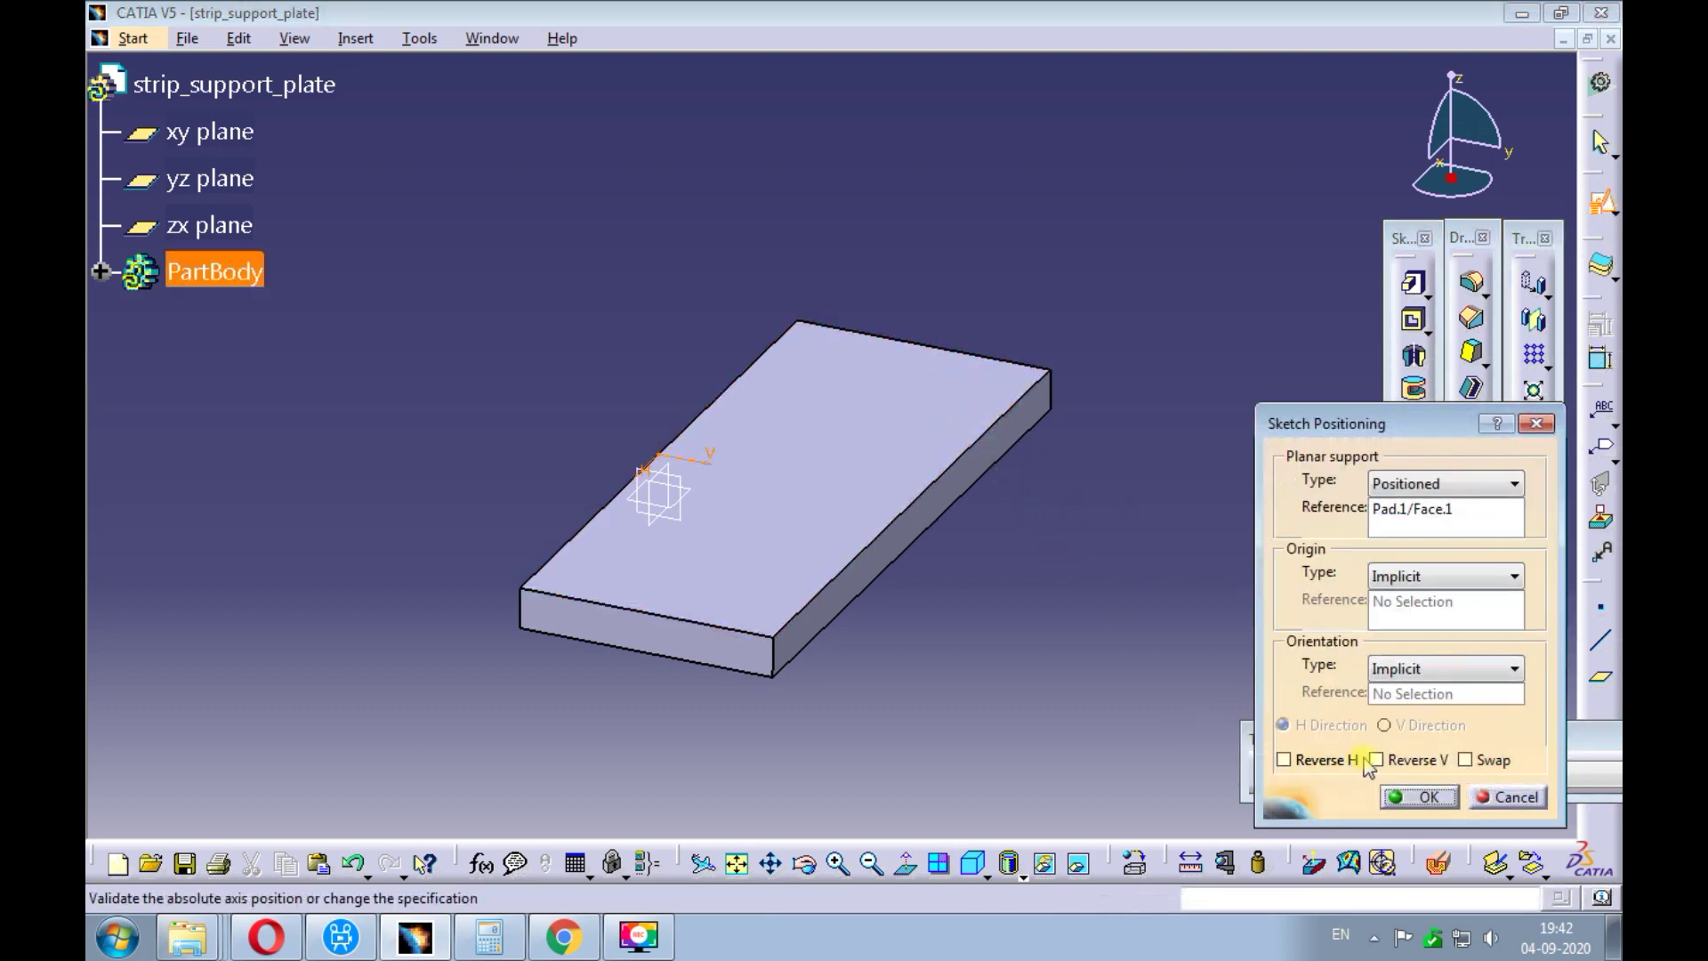
left_click(1412, 763)
left_click(1419, 798)
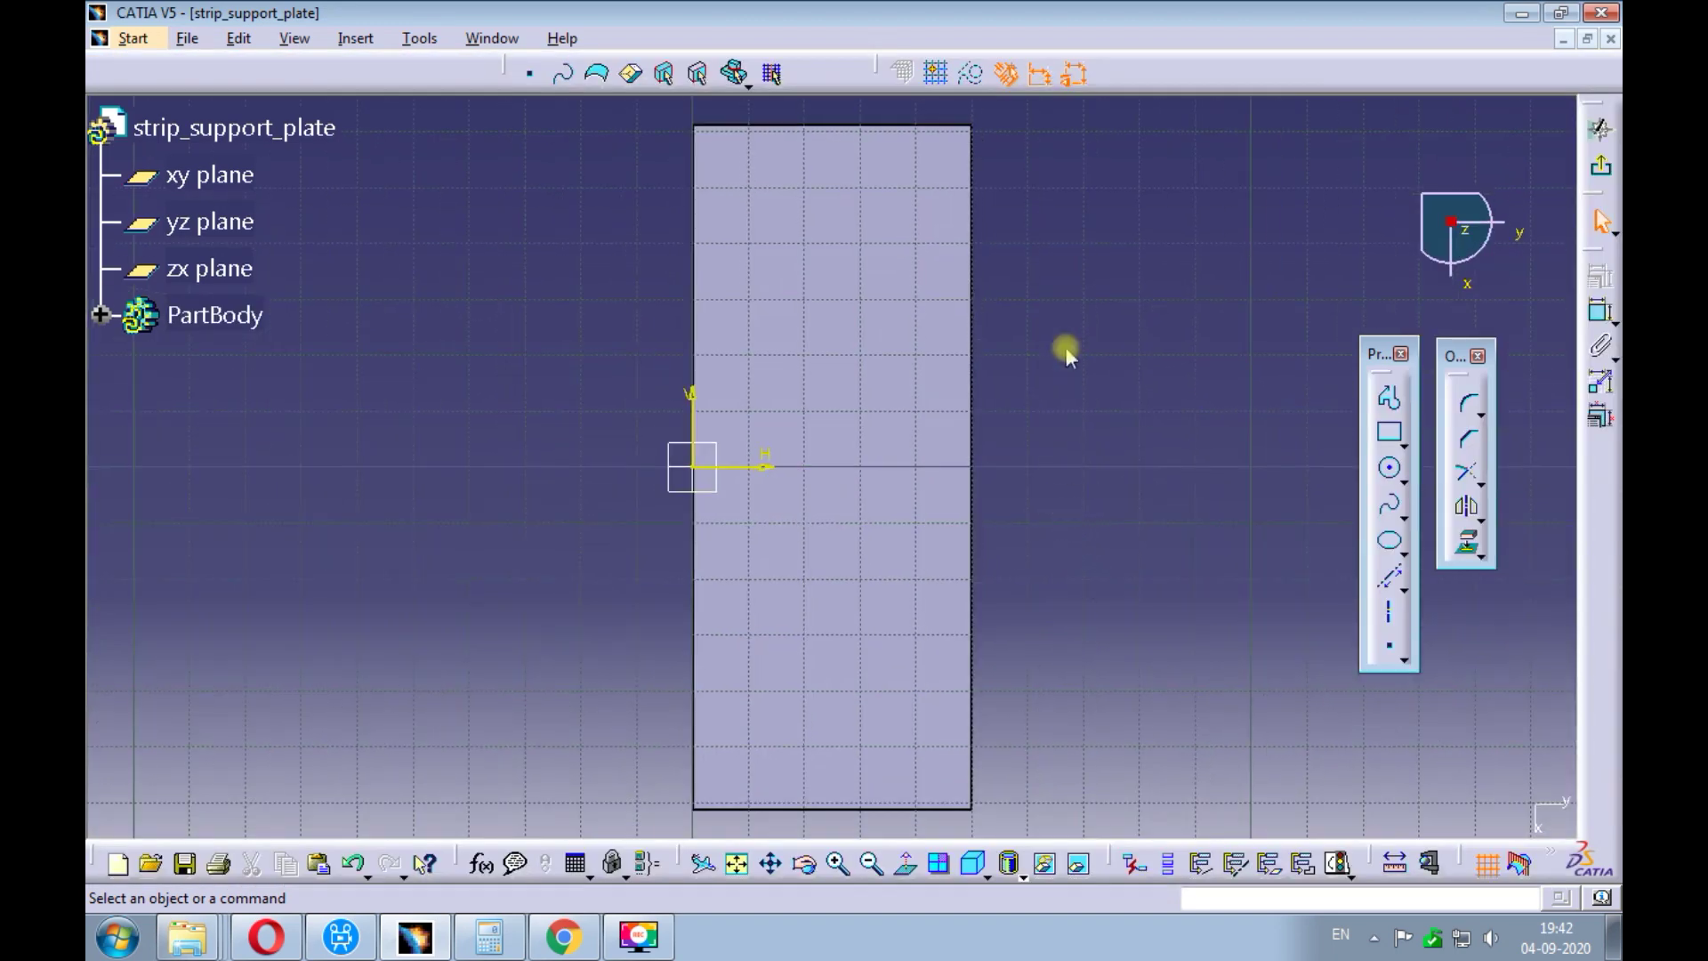
- Place four sketch points near the plate's corners, about 10 to 13 mm in from the nearest edges
mouse_move(1068, 354)
middle_mouse_down()
mouse_move(1040, 370)
mouse_move(976, 339)
mouse_move(965, 350)
mouse_move(982, 315)
middle_mouse_up()
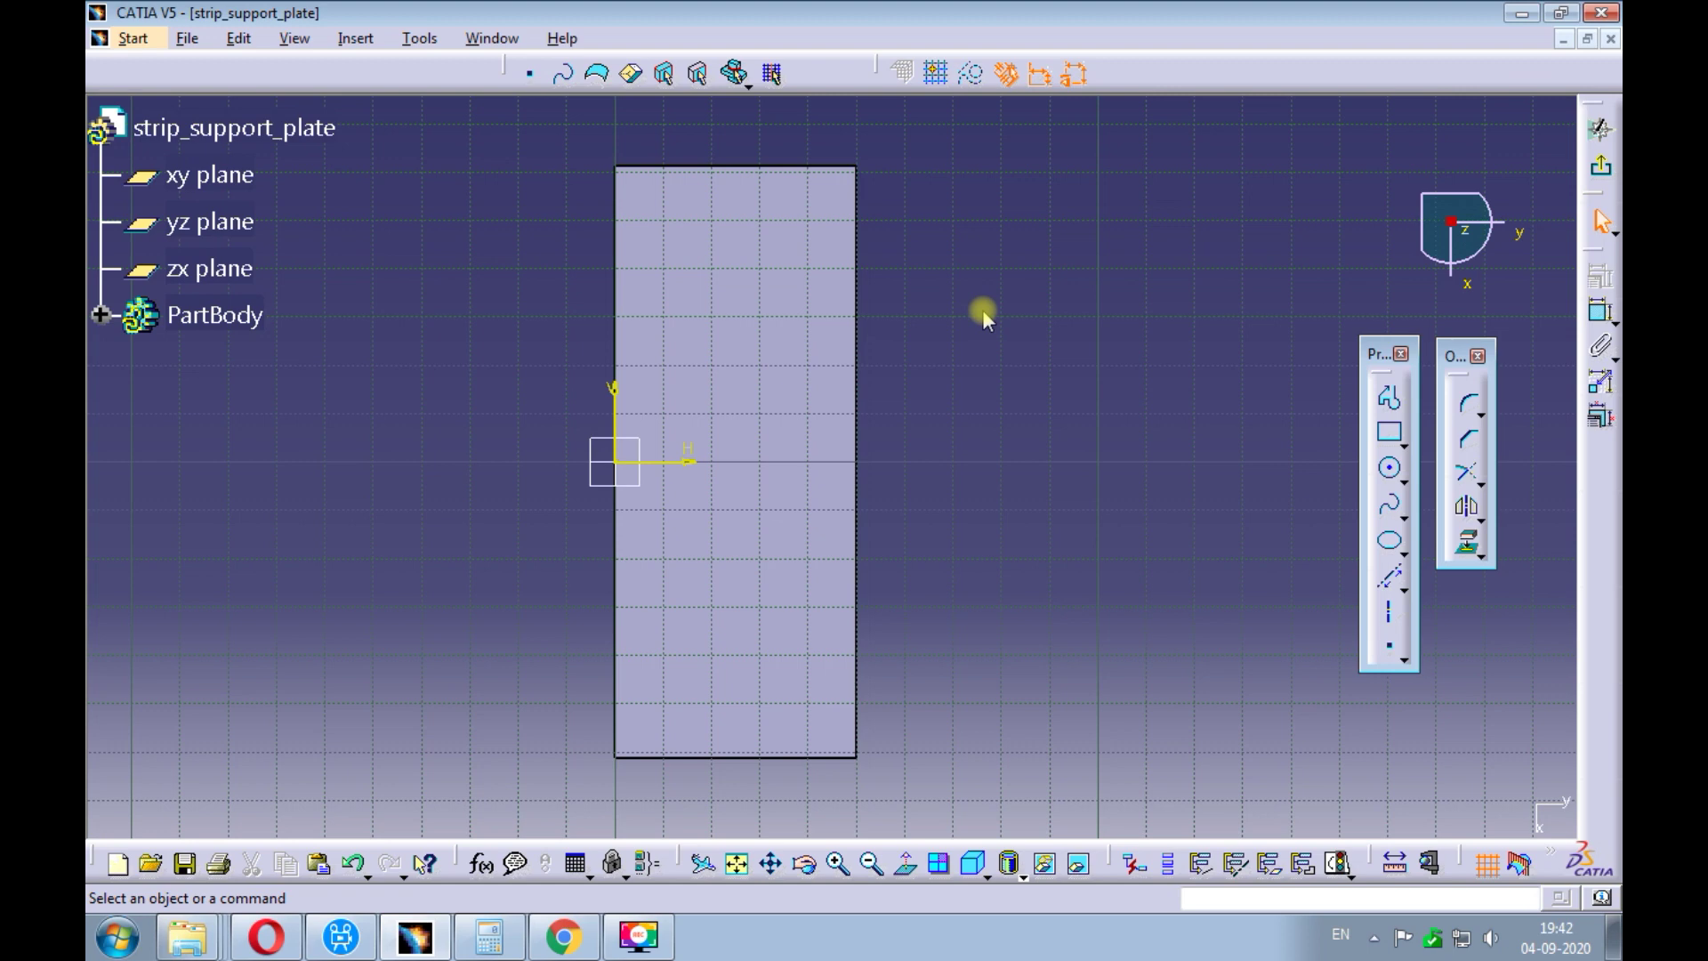
double_click(1390, 652)
left_click(663, 228)
left_click(798, 228)
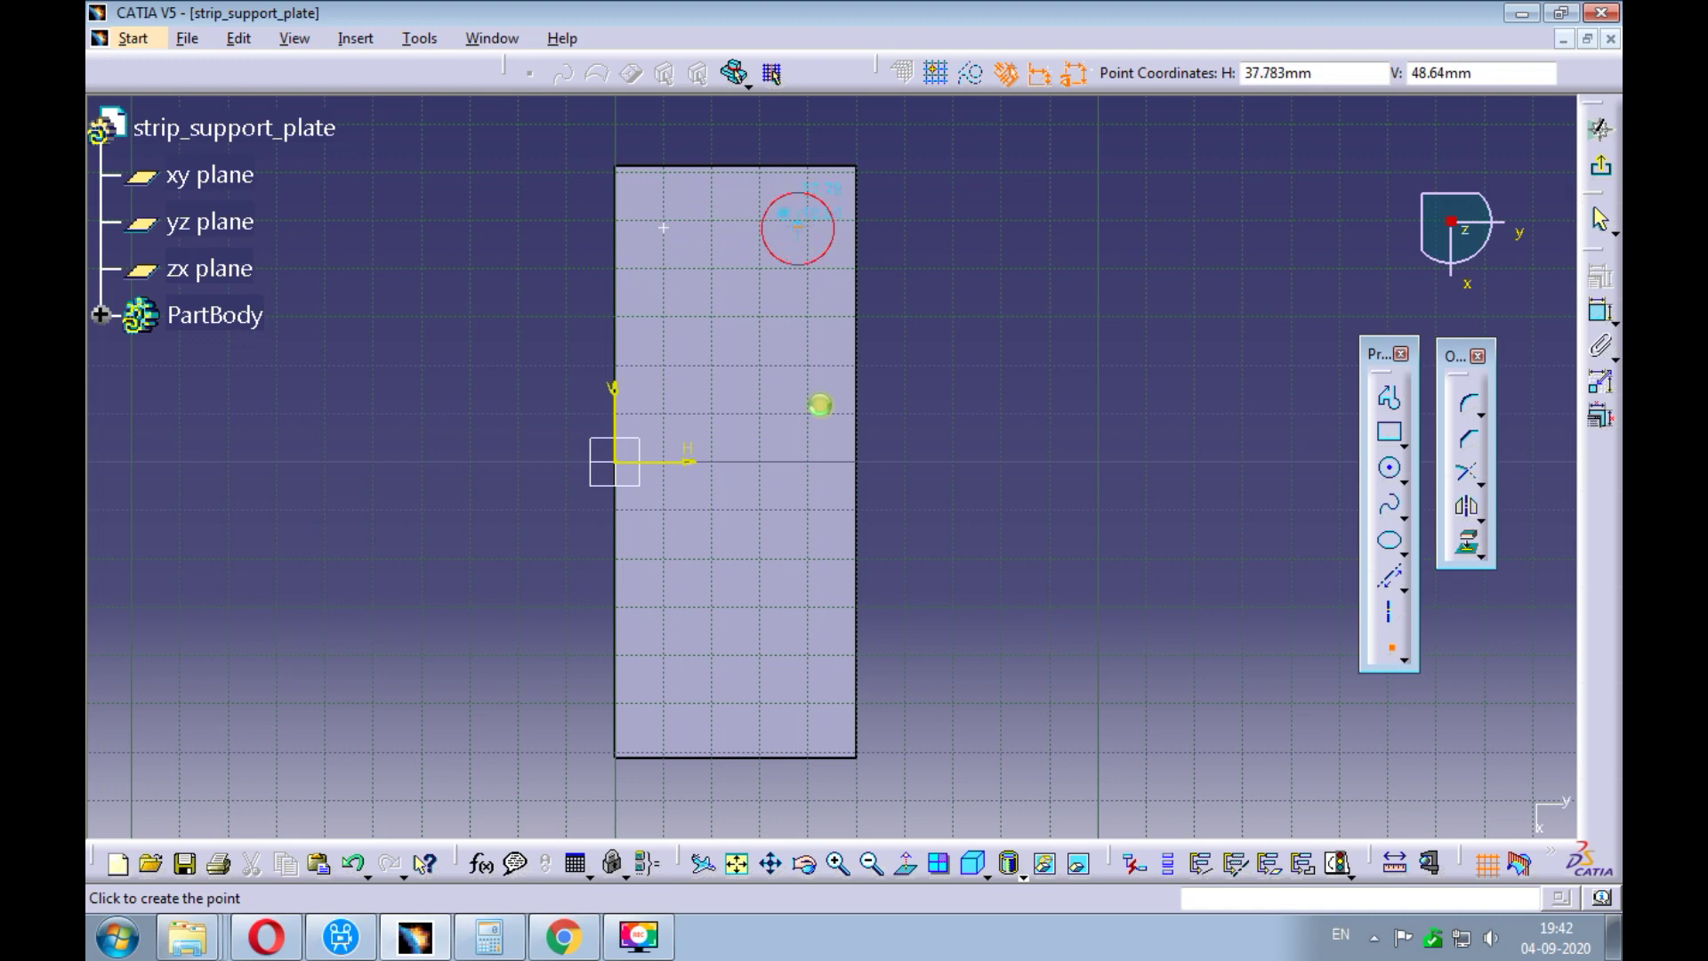
left_click(800, 709)
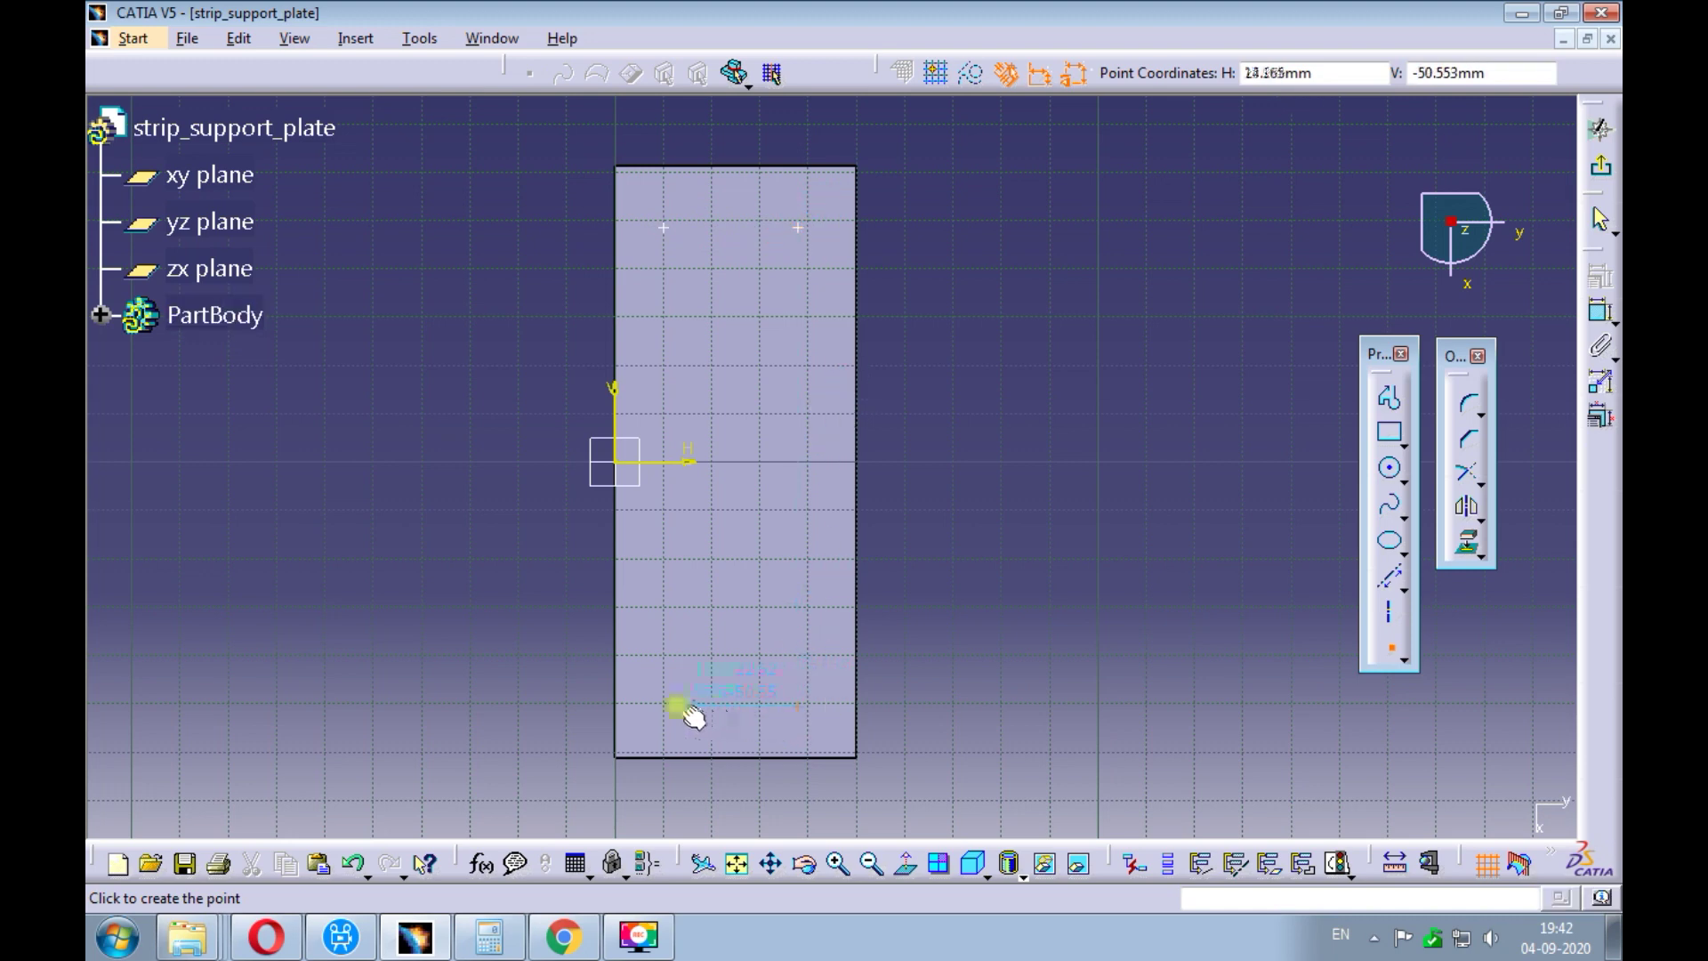
left_click(664, 706)
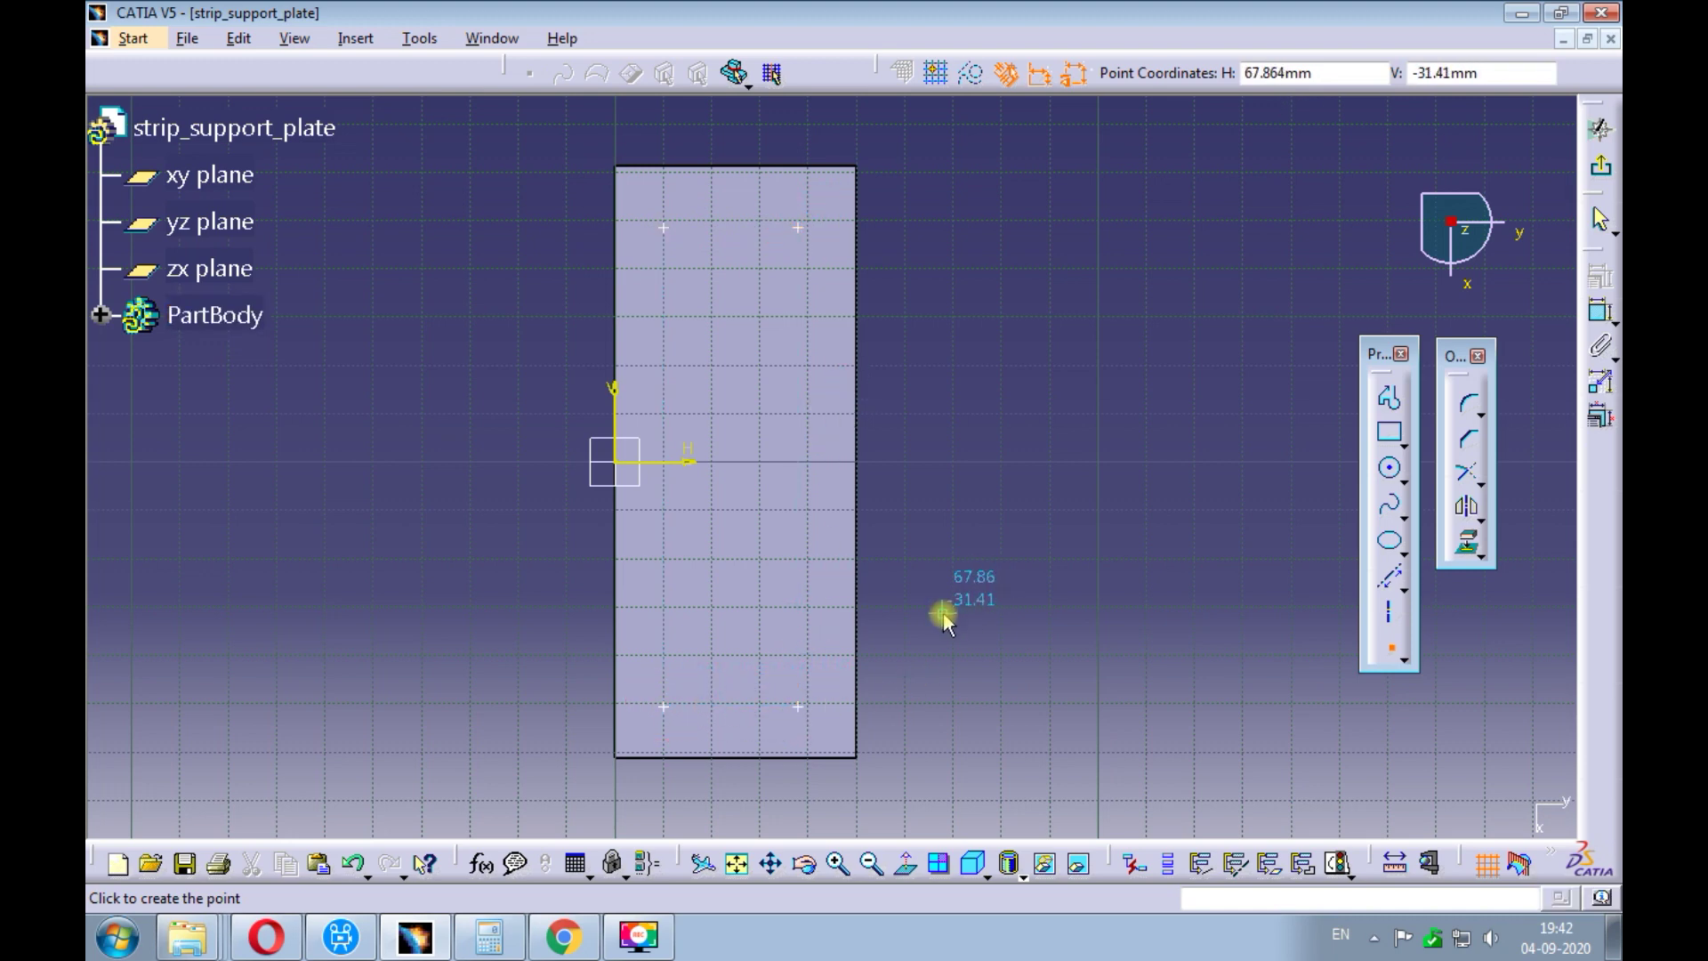
key("Escape")
- Dimension the vertical distance of each of the two upper points from the plate's upper edge
left_click(1602, 311)
left_click(667, 230)
left_click(467, 267)
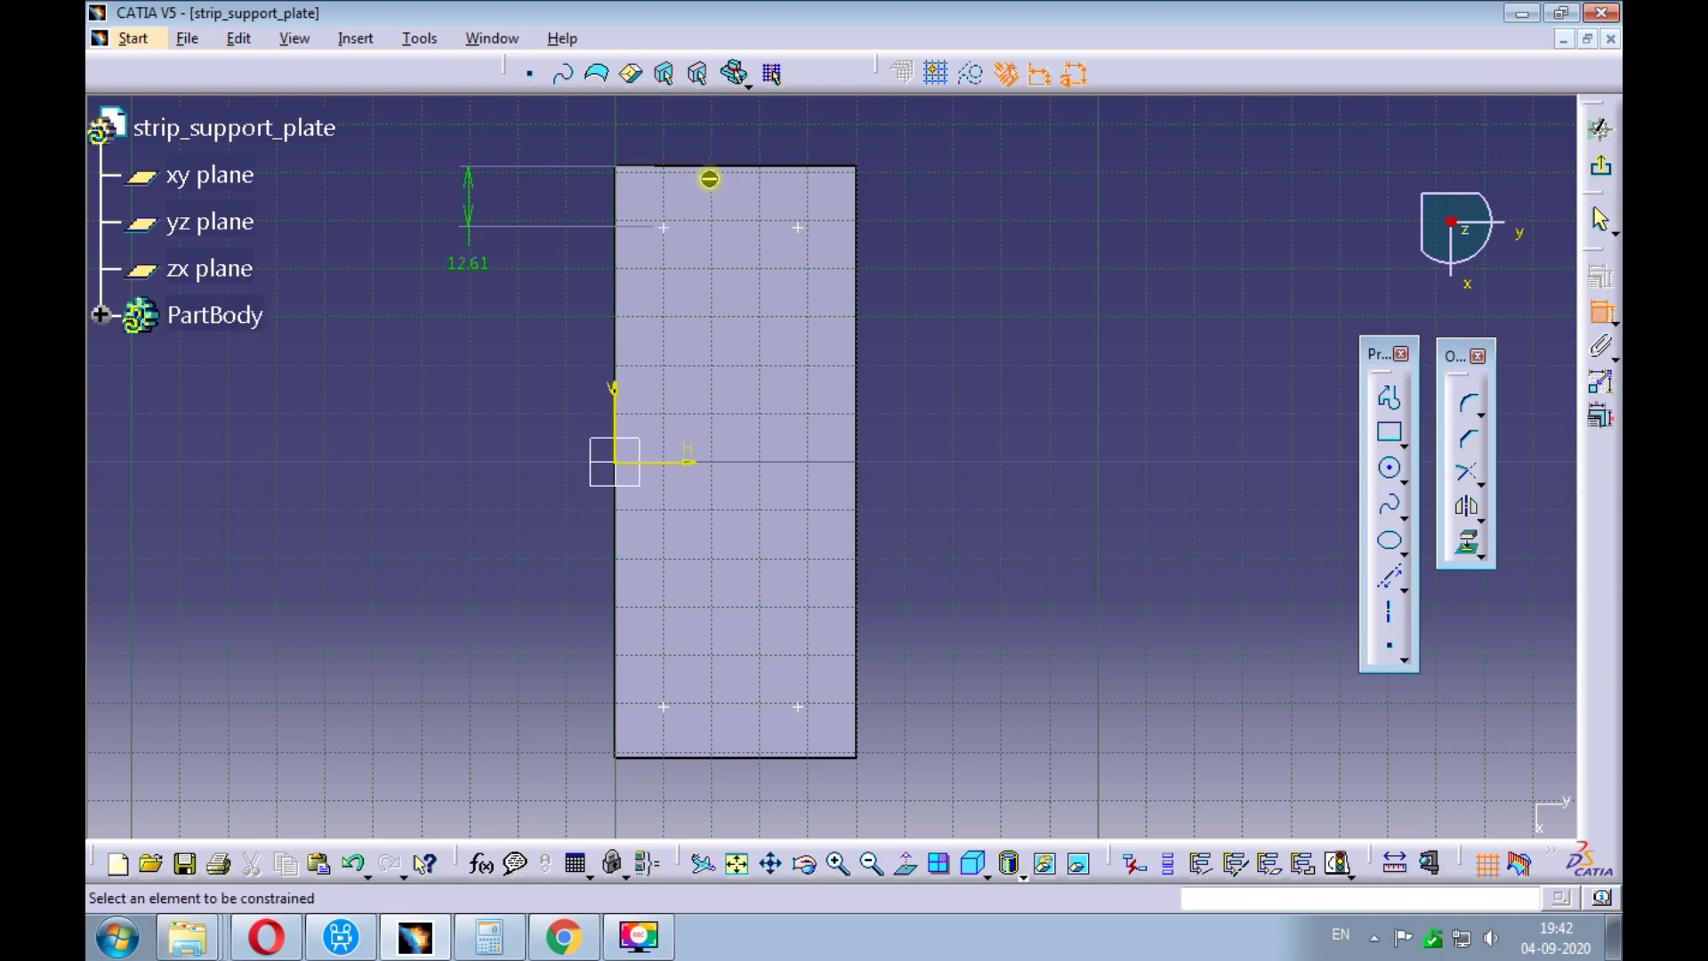
left_click(747, 168)
left_click(798, 228)
left_click(918, 282)
- Dimension the vertical distance of each of the two lower points from the plate's lower edge
left_click(657, 756)
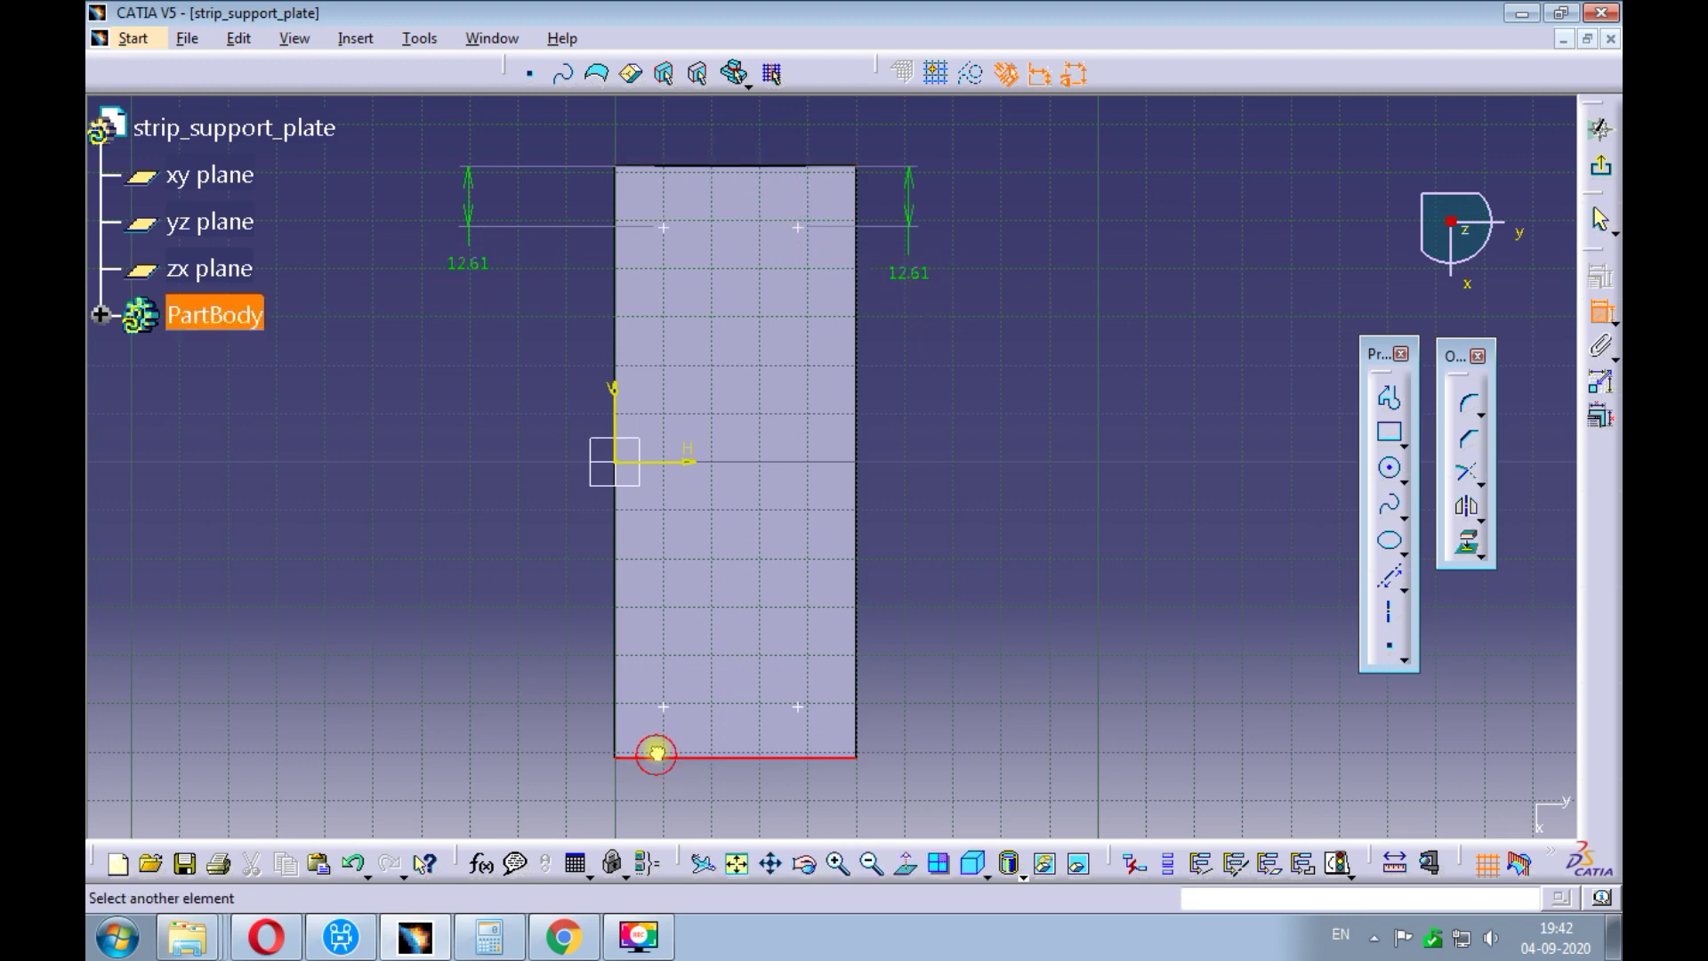
left_click(666, 712)
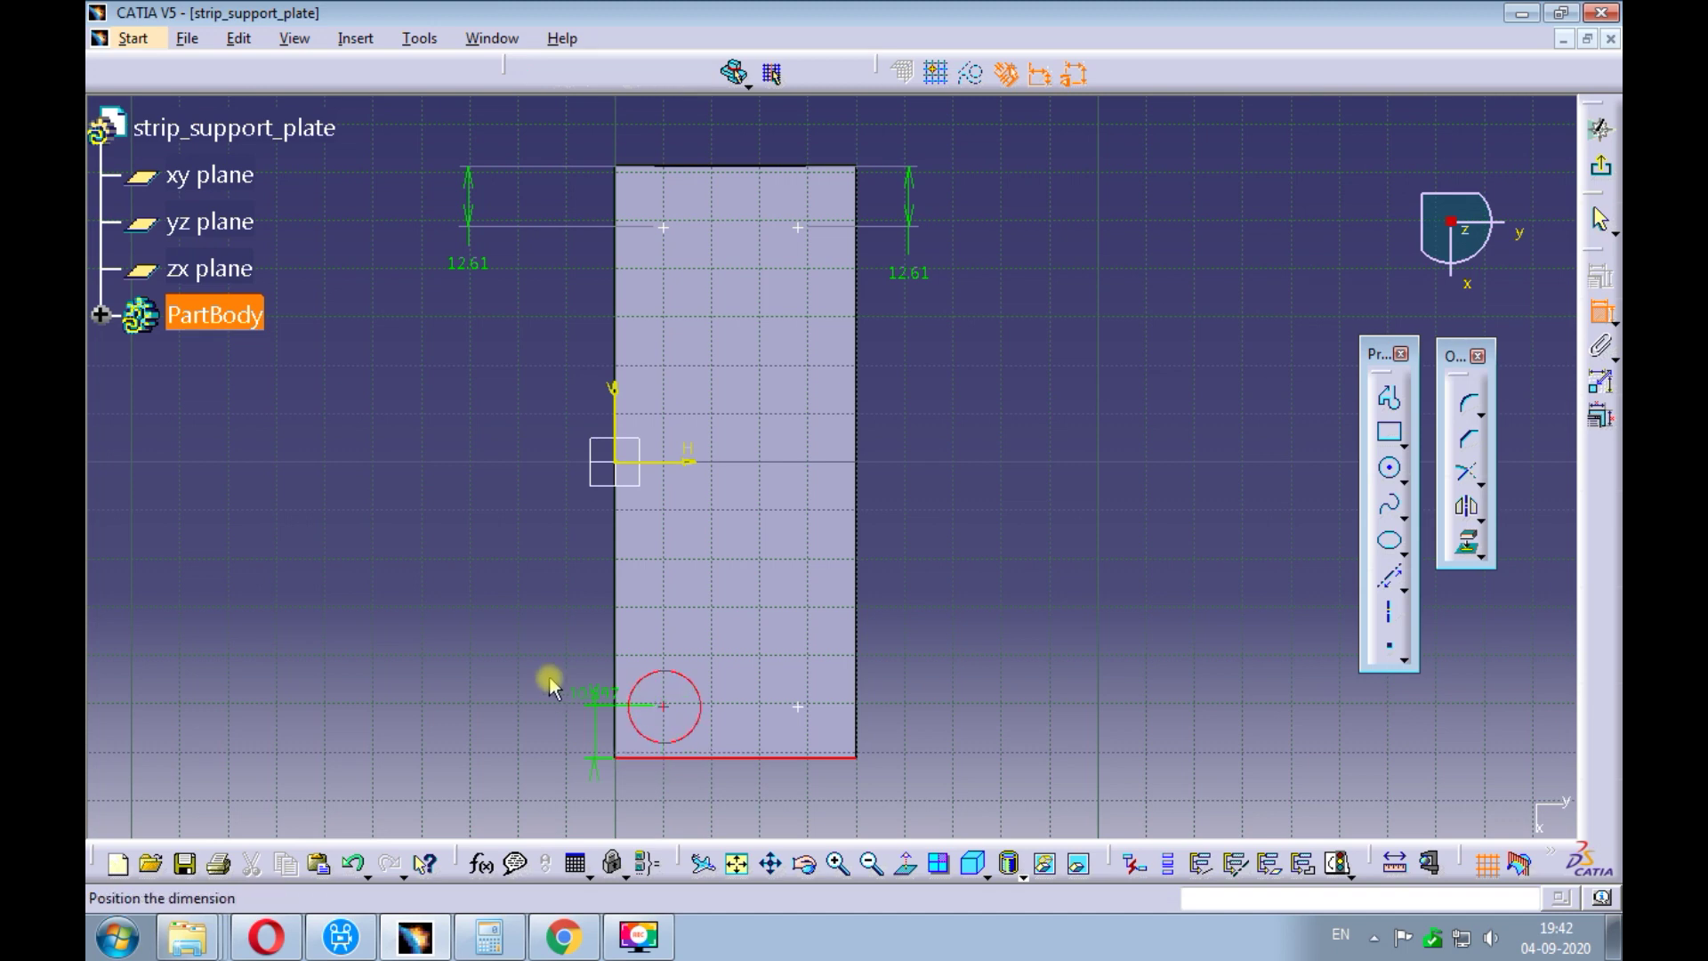
left_click(516, 648)
left_click(801, 757)
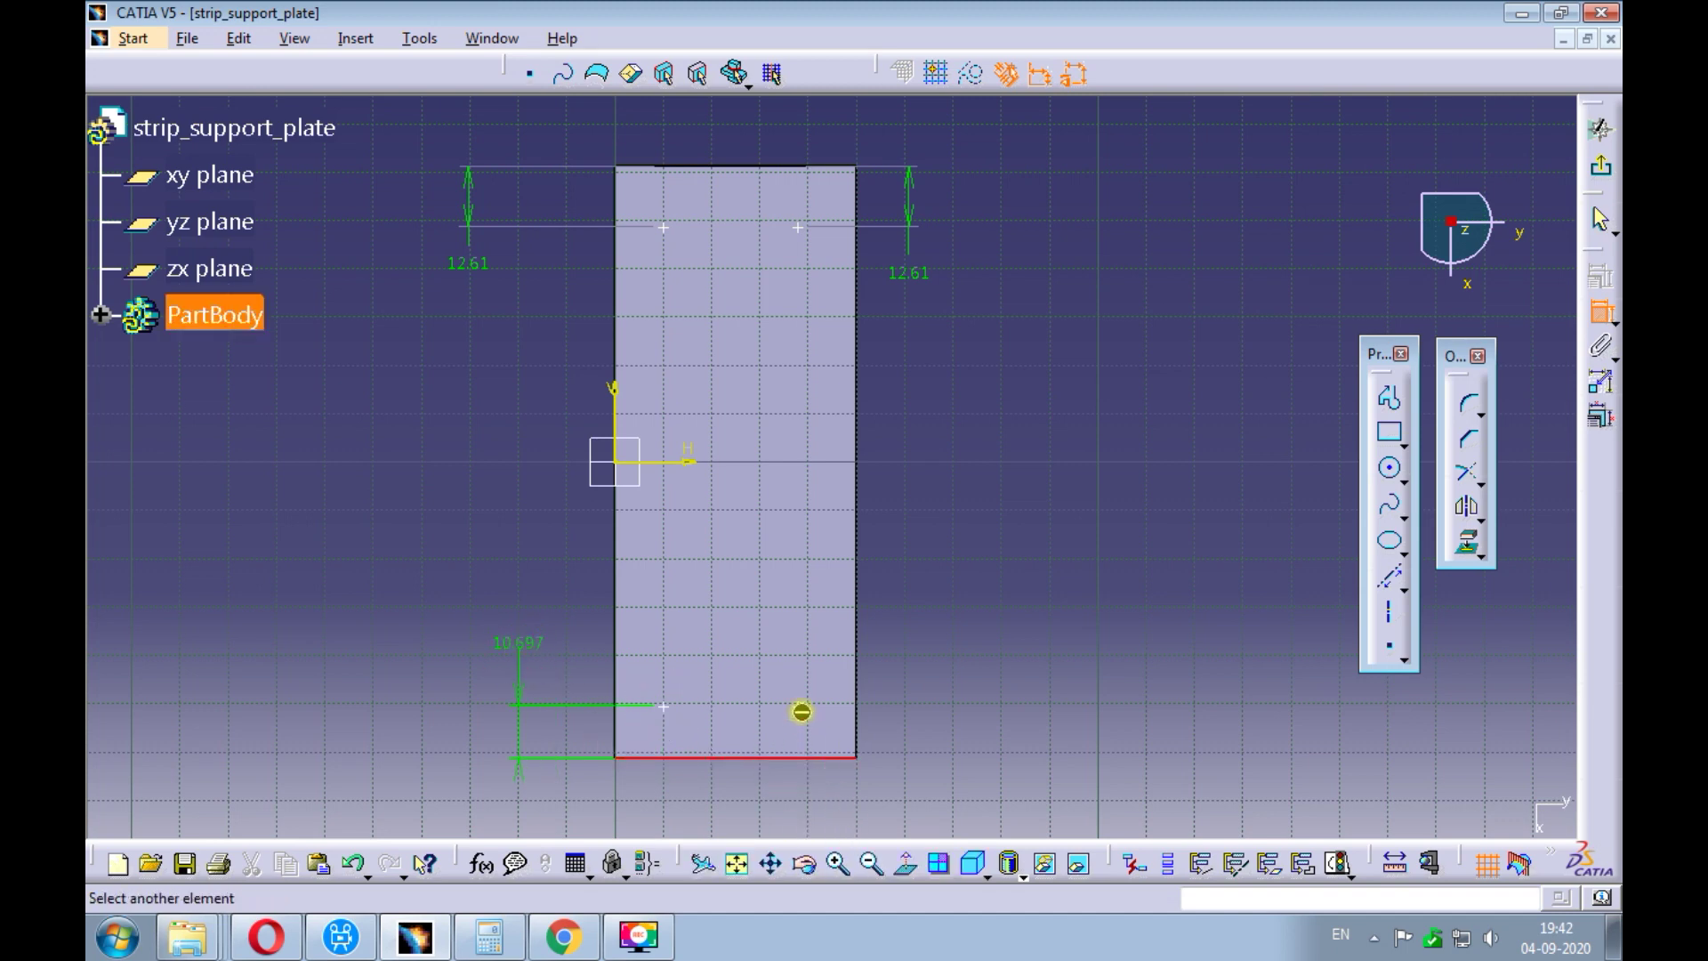
left_click(800, 708)
left_click(925, 623)
- Dimension the horizontal distance of each upper point from its nearest vertical plate edge
middle_click_drag(988, 302, 492, 313)
left_click(634, 322)
left_click(678, 290)
left_click(558, 164)
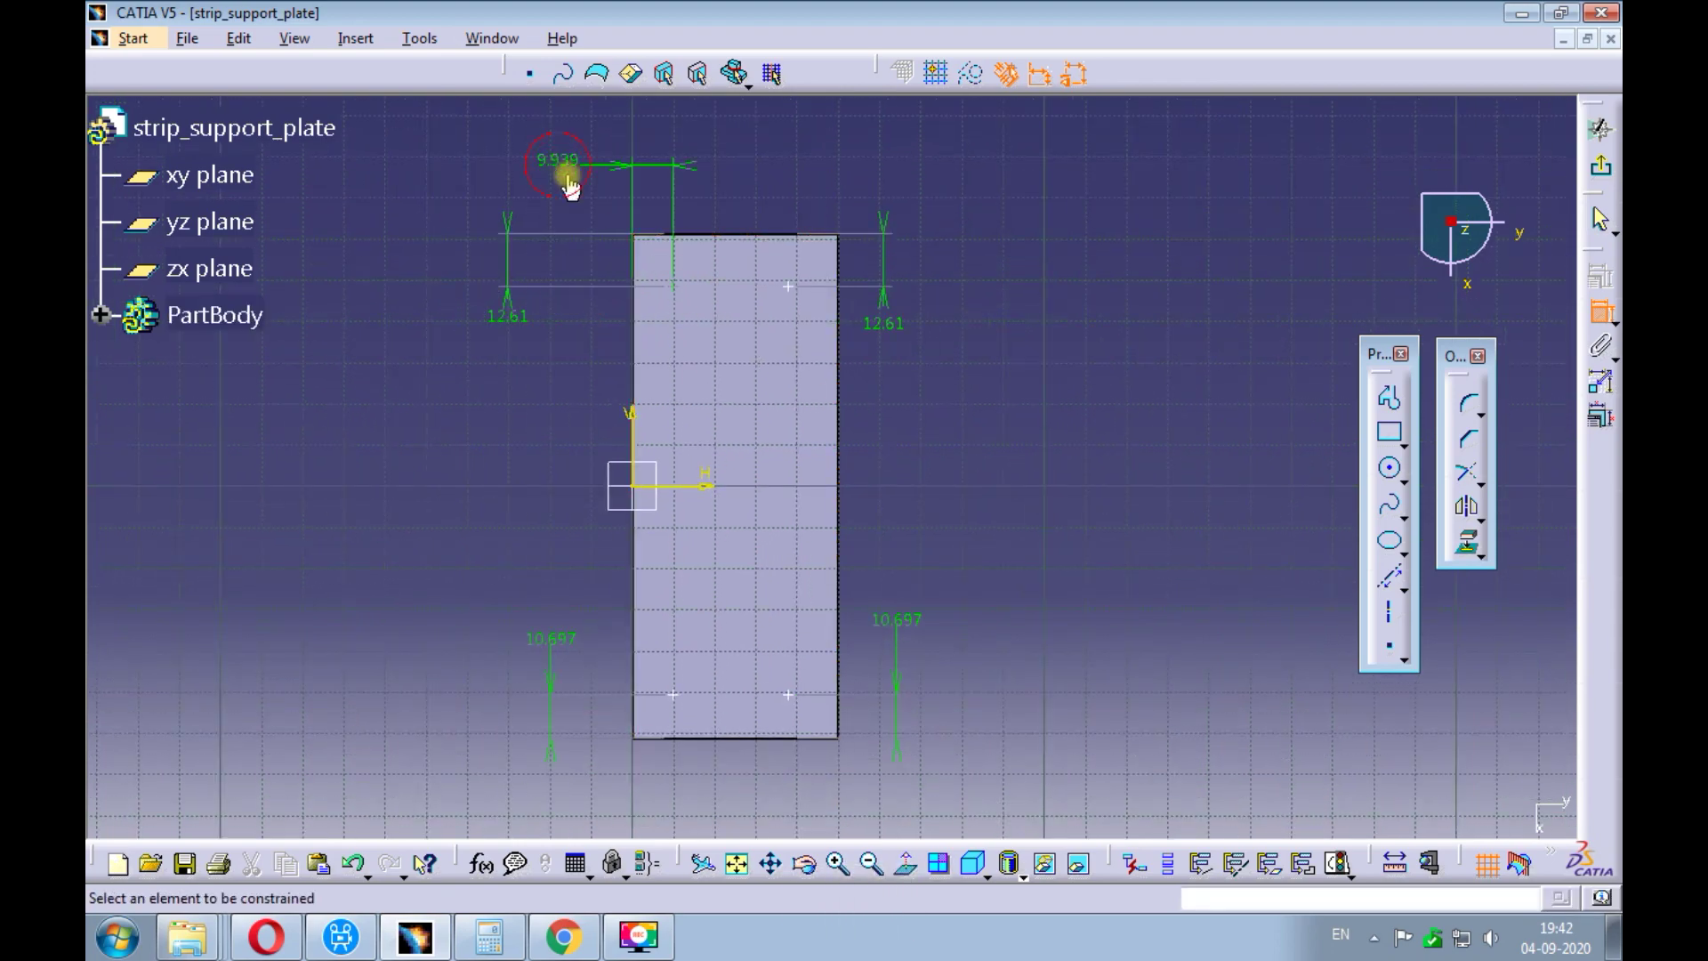
left_click(838, 254)
left_click(789, 286)
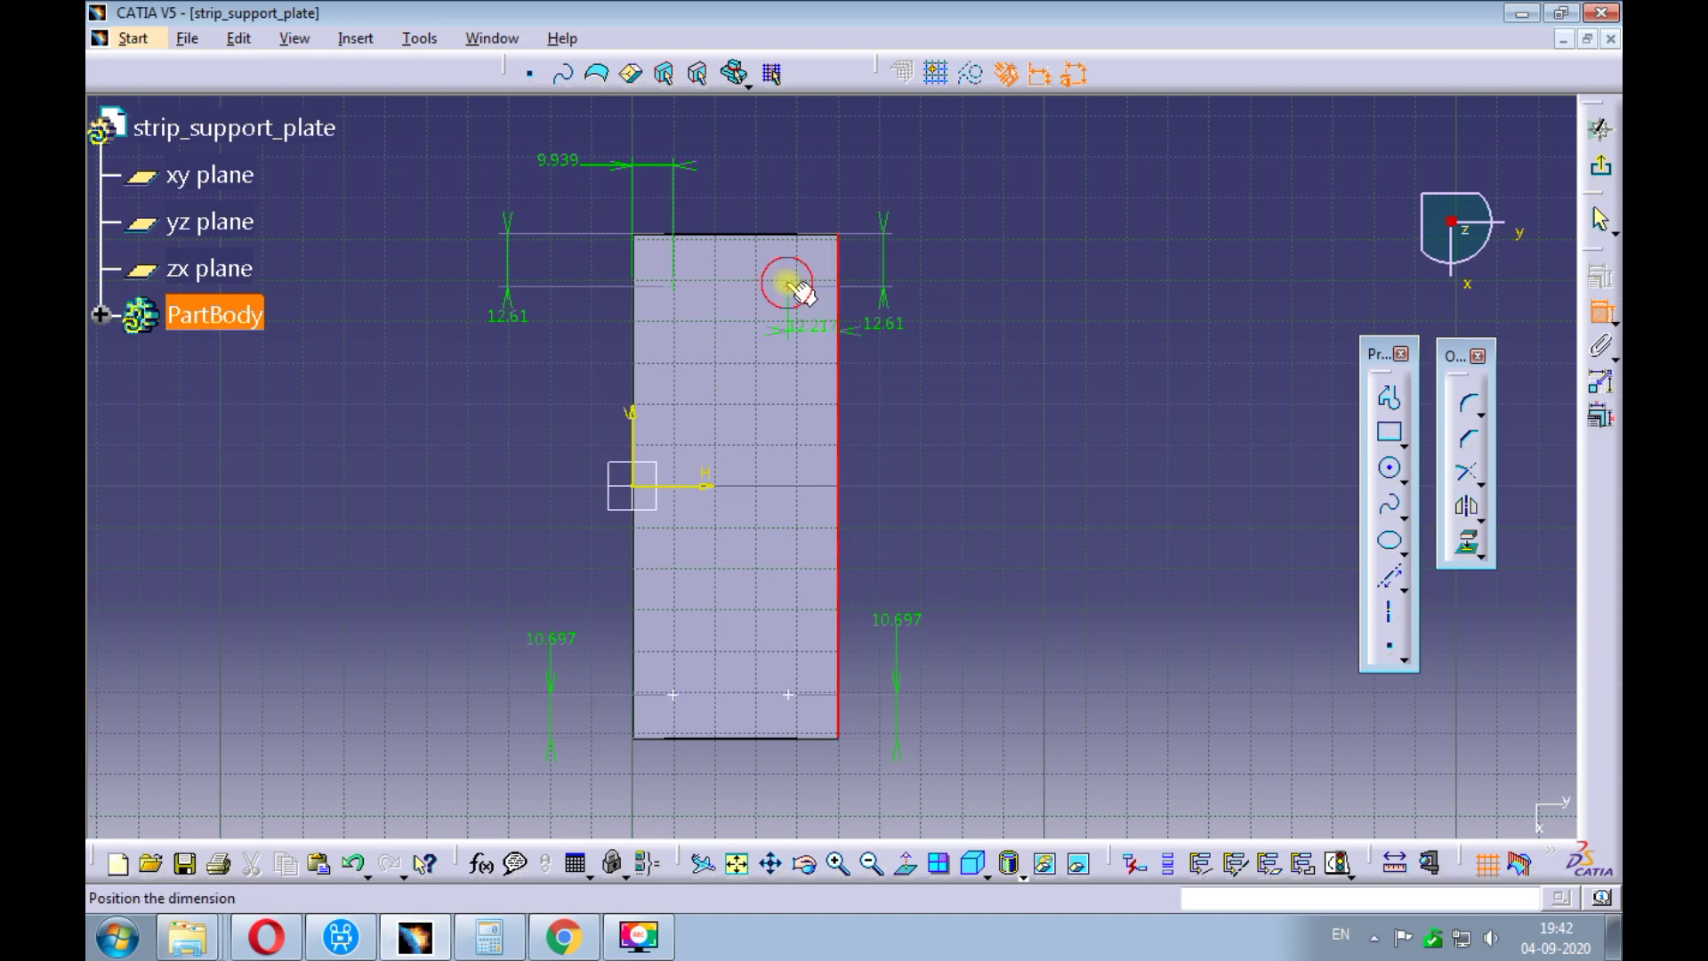
left_click(918, 152)
- Dimension the horizontal distance of each lower point from its nearest vertical plate edge
left_click(637, 696)
left_click(674, 696)
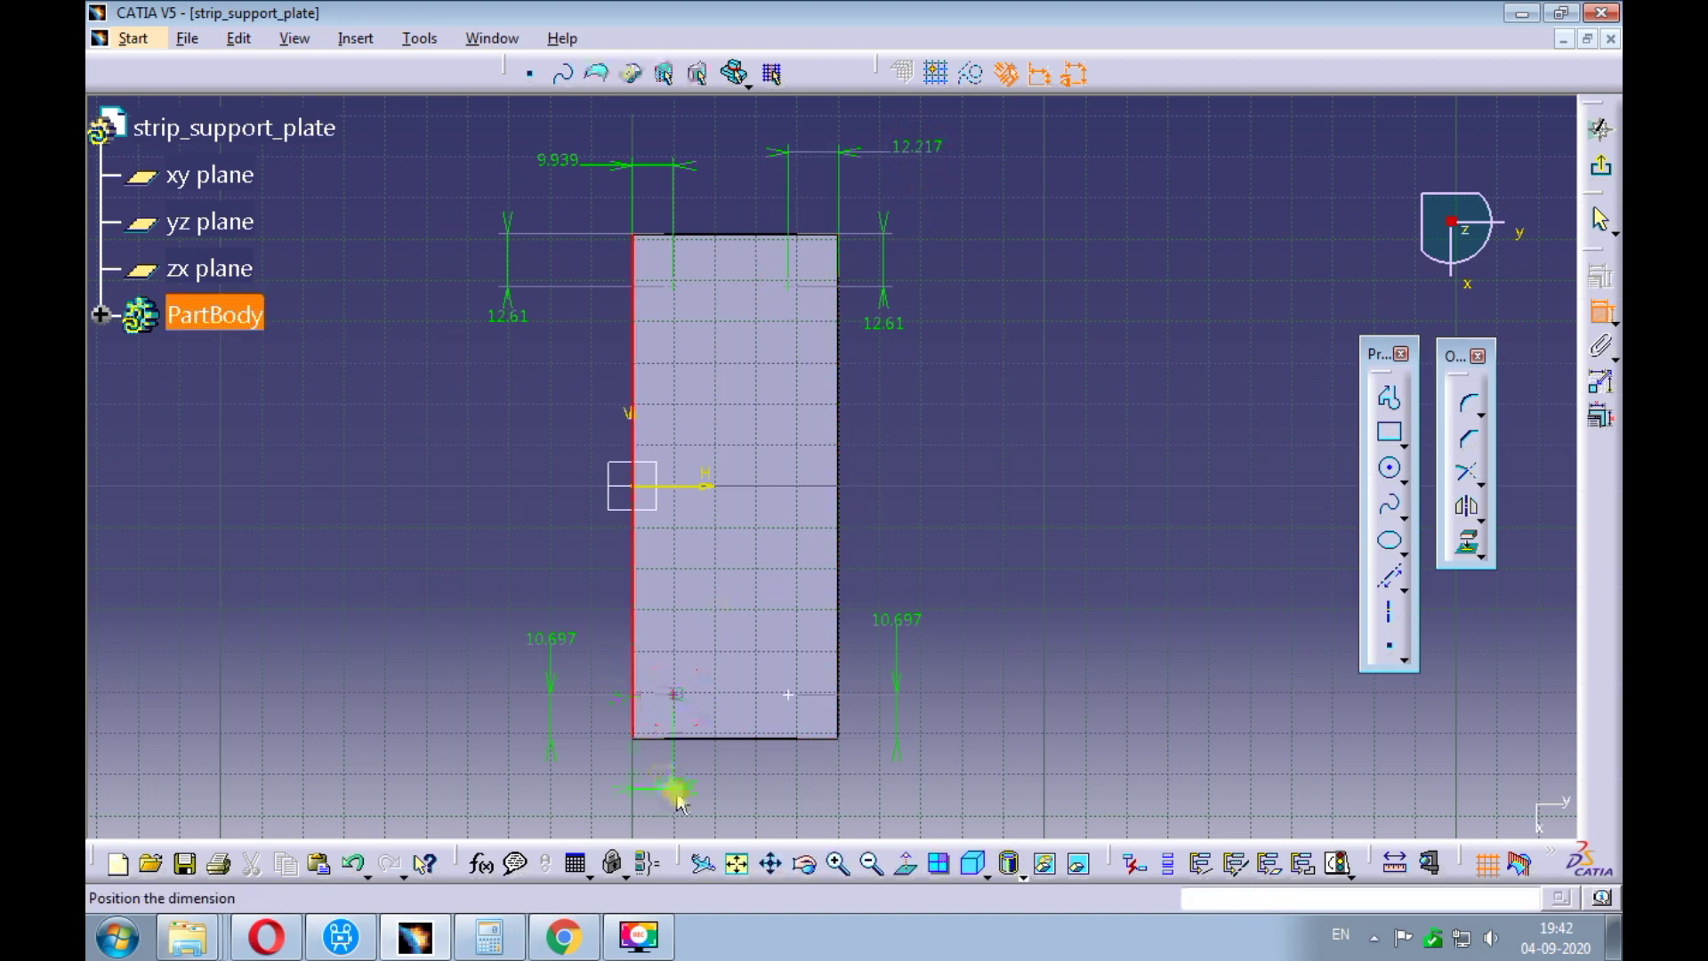
left_click(558, 823)
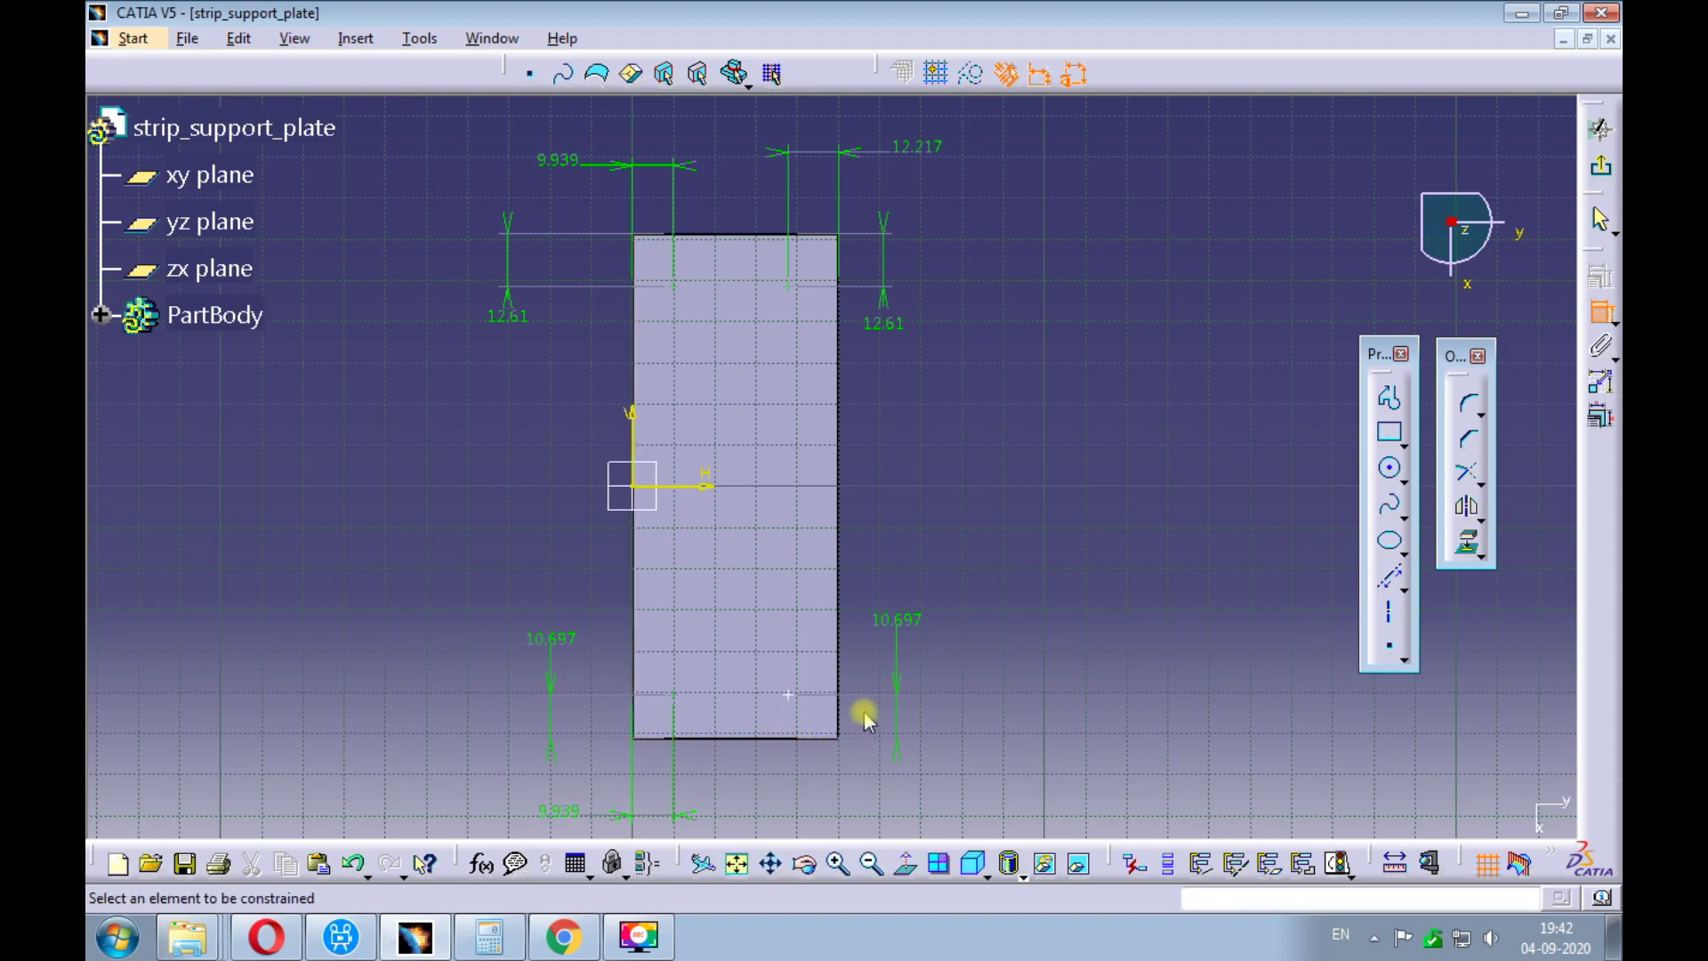
left_click(838, 705)
left_click(789, 696)
left_click(884, 804)
- Set the horizontal offsets of both upper points from the plate's side edges to 15 mm
left_click(584, 187, "ctrl")
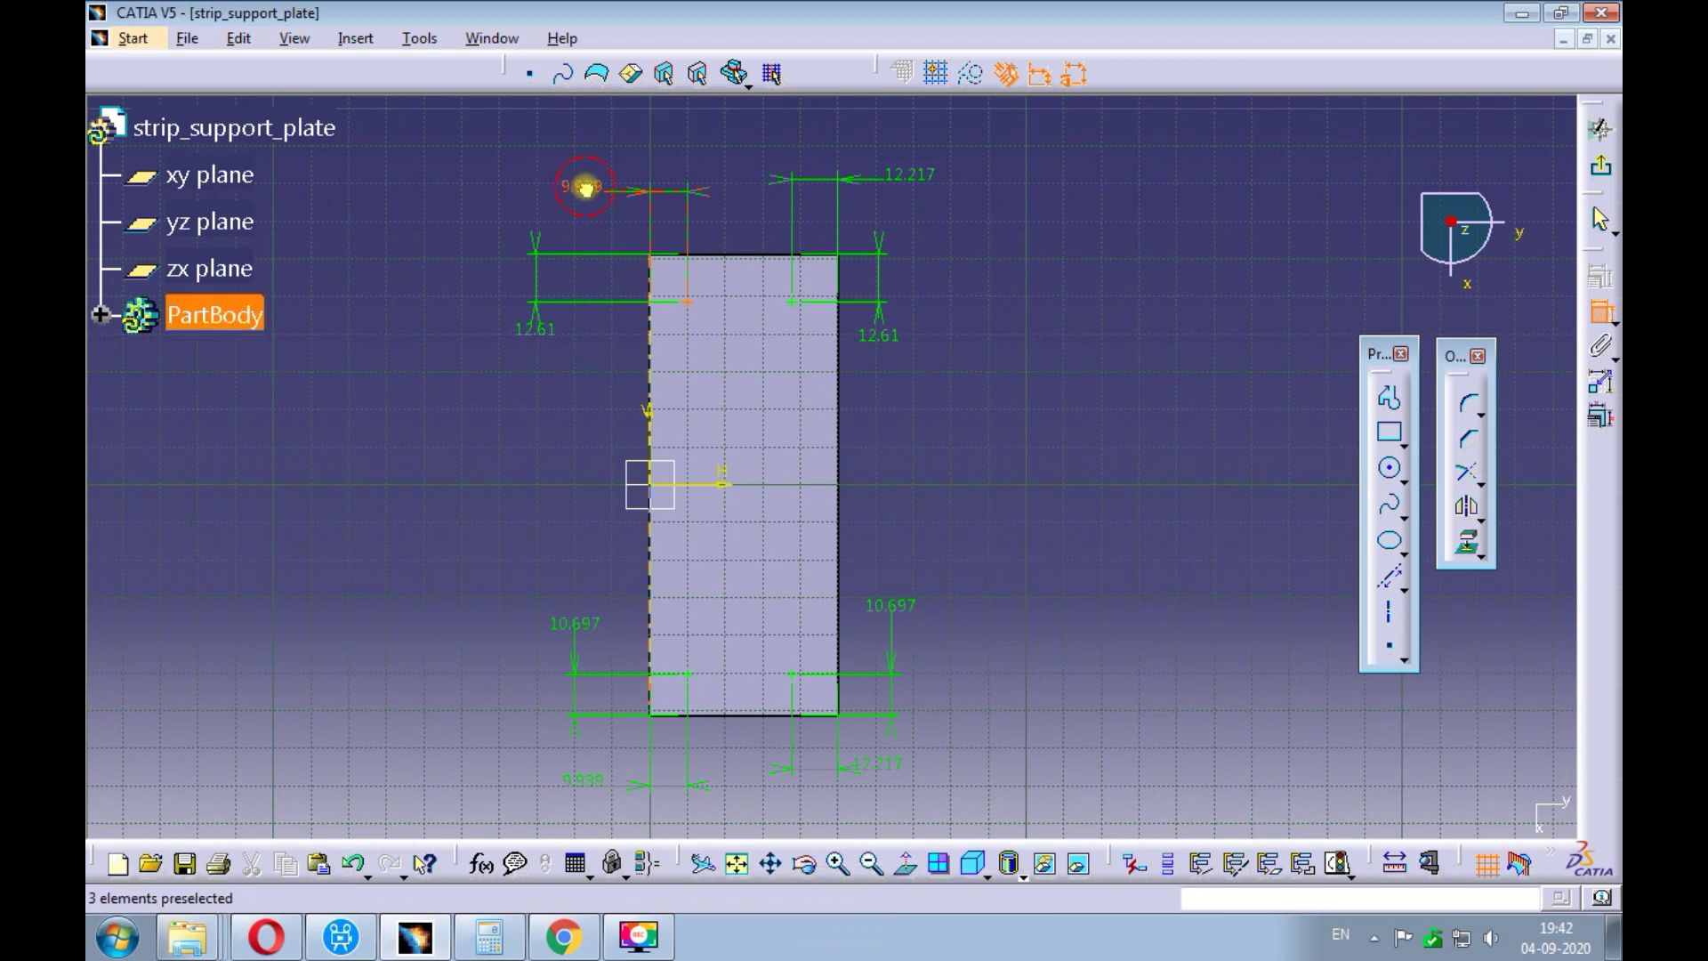
double_click(585, 187)
type("15")
key("Return")
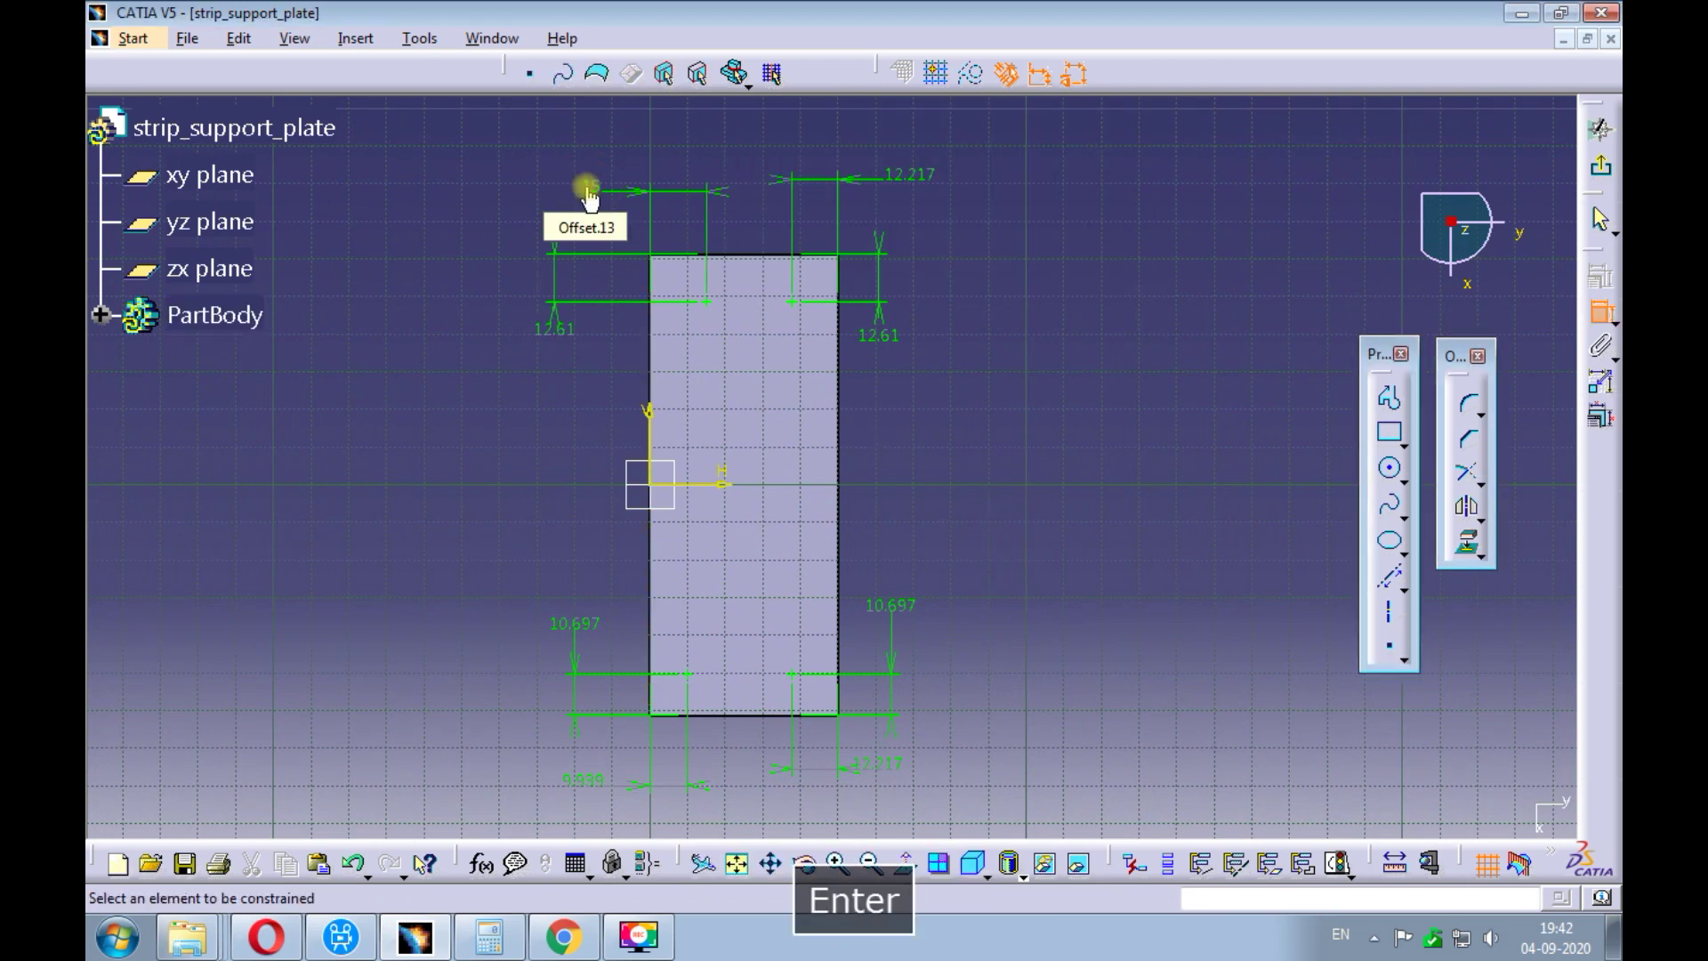
double_click(904, 175)
type("15")
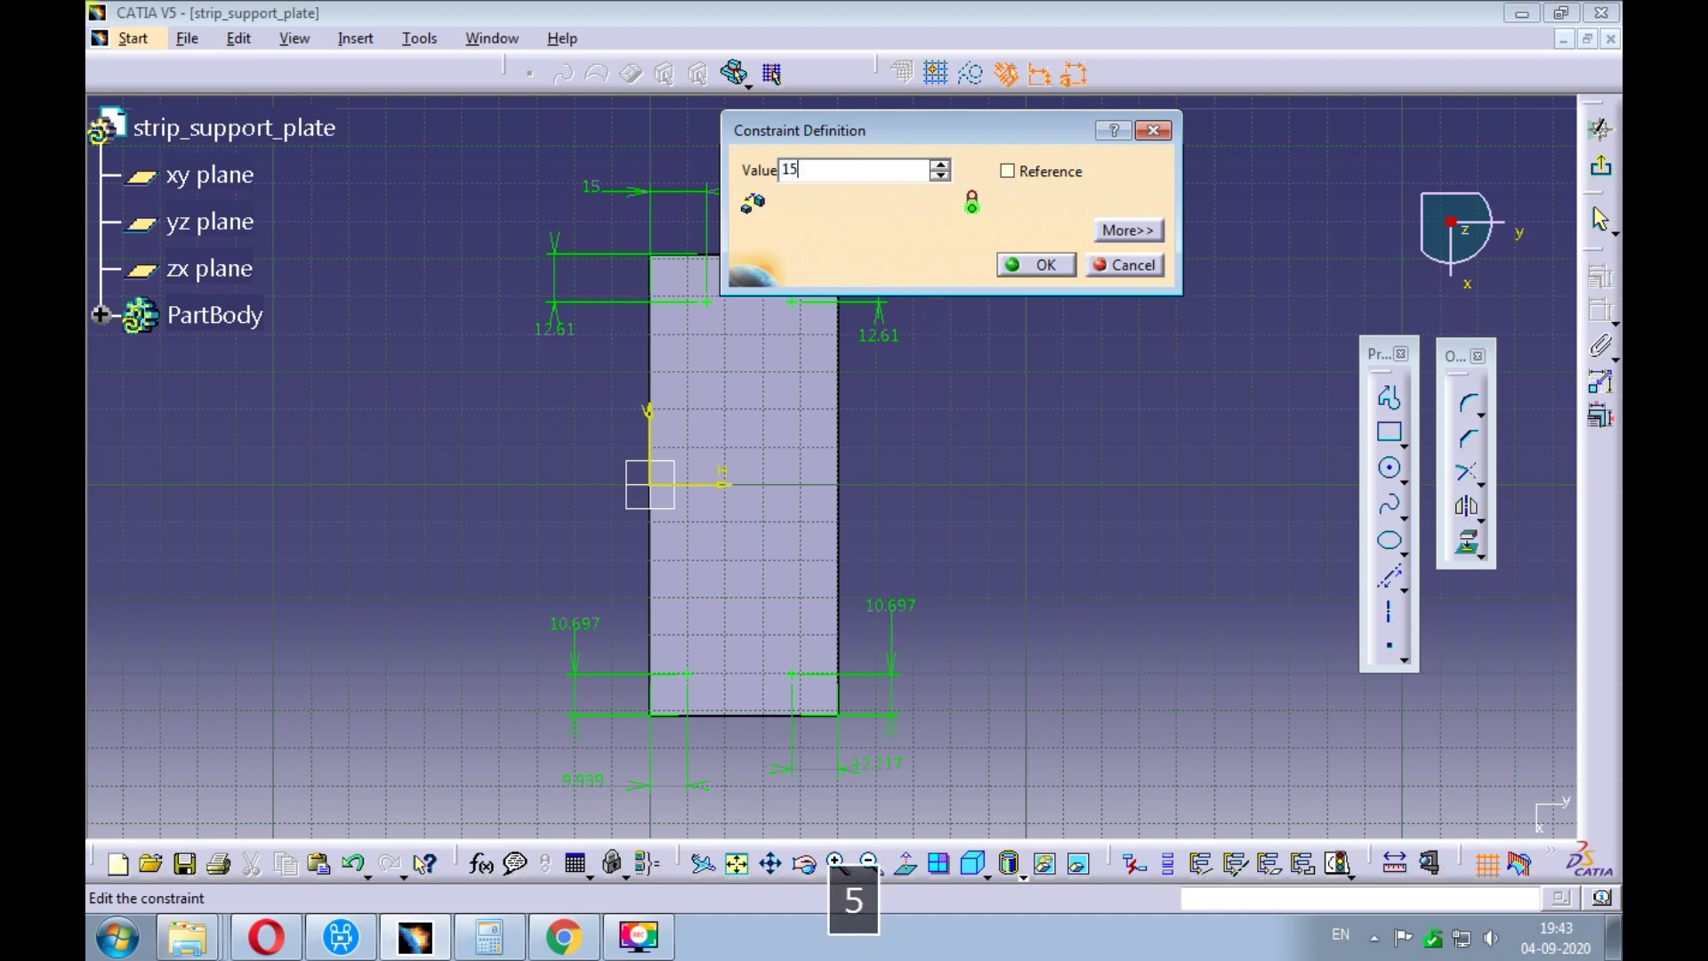
key("Return")
- Set the horizontal offsets of both lower points from the plate's side edges to 15 mm
double_click(894, 765)
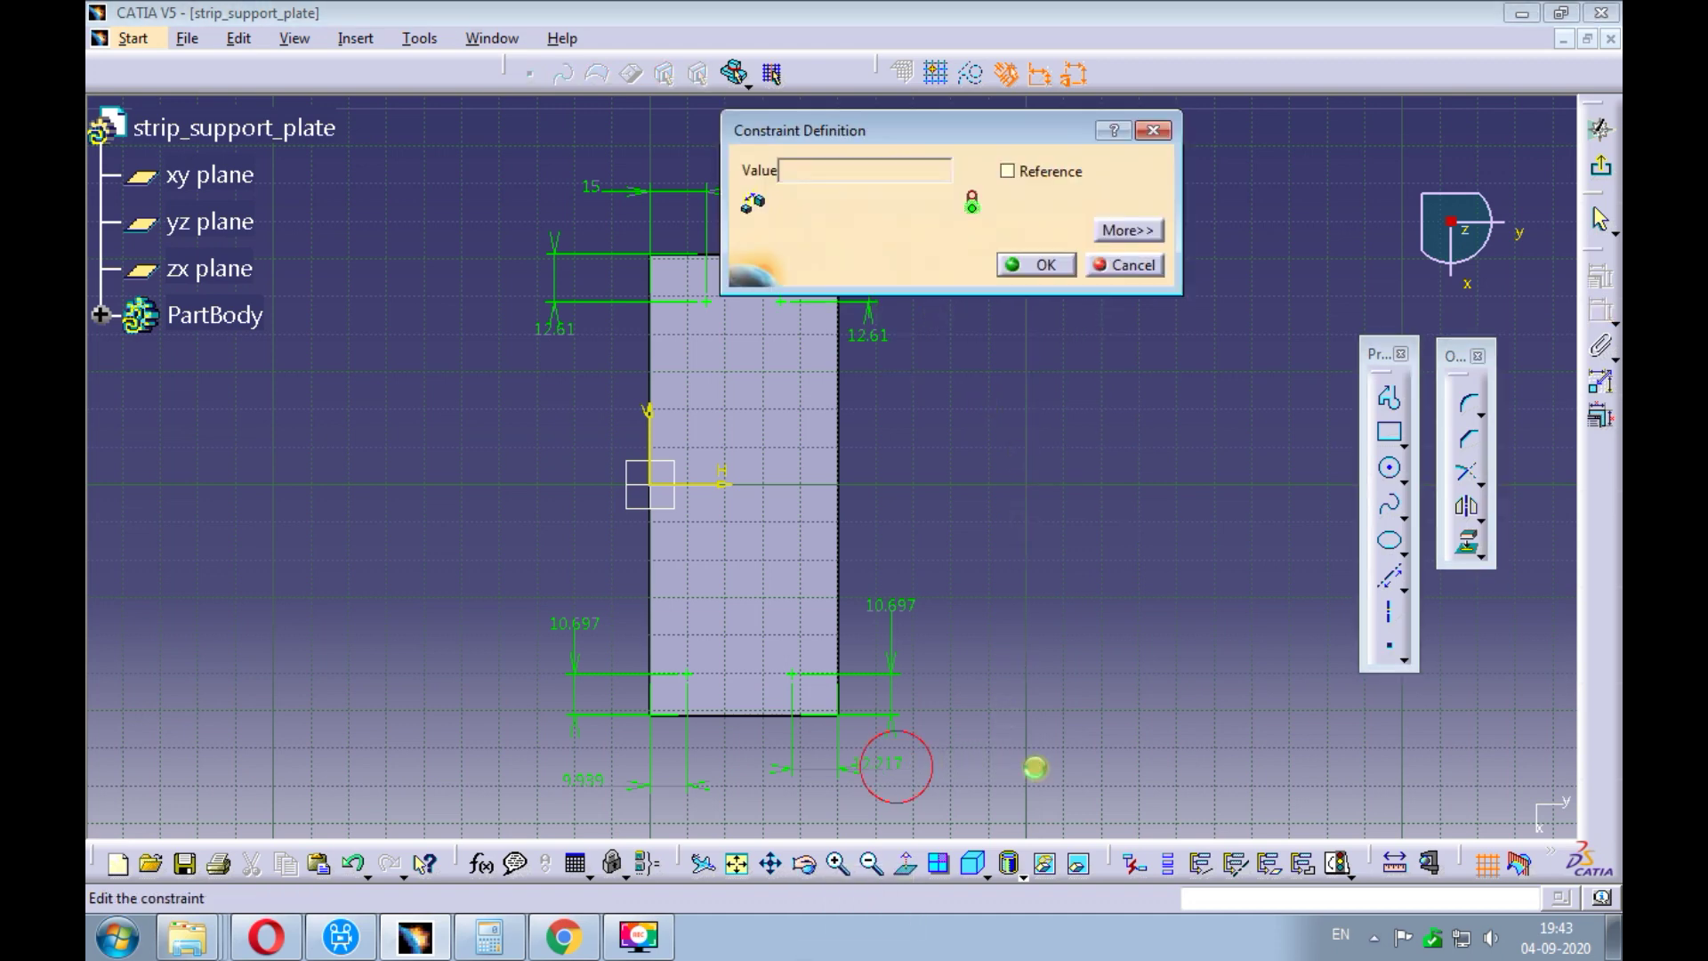
type("15")
key("Return")
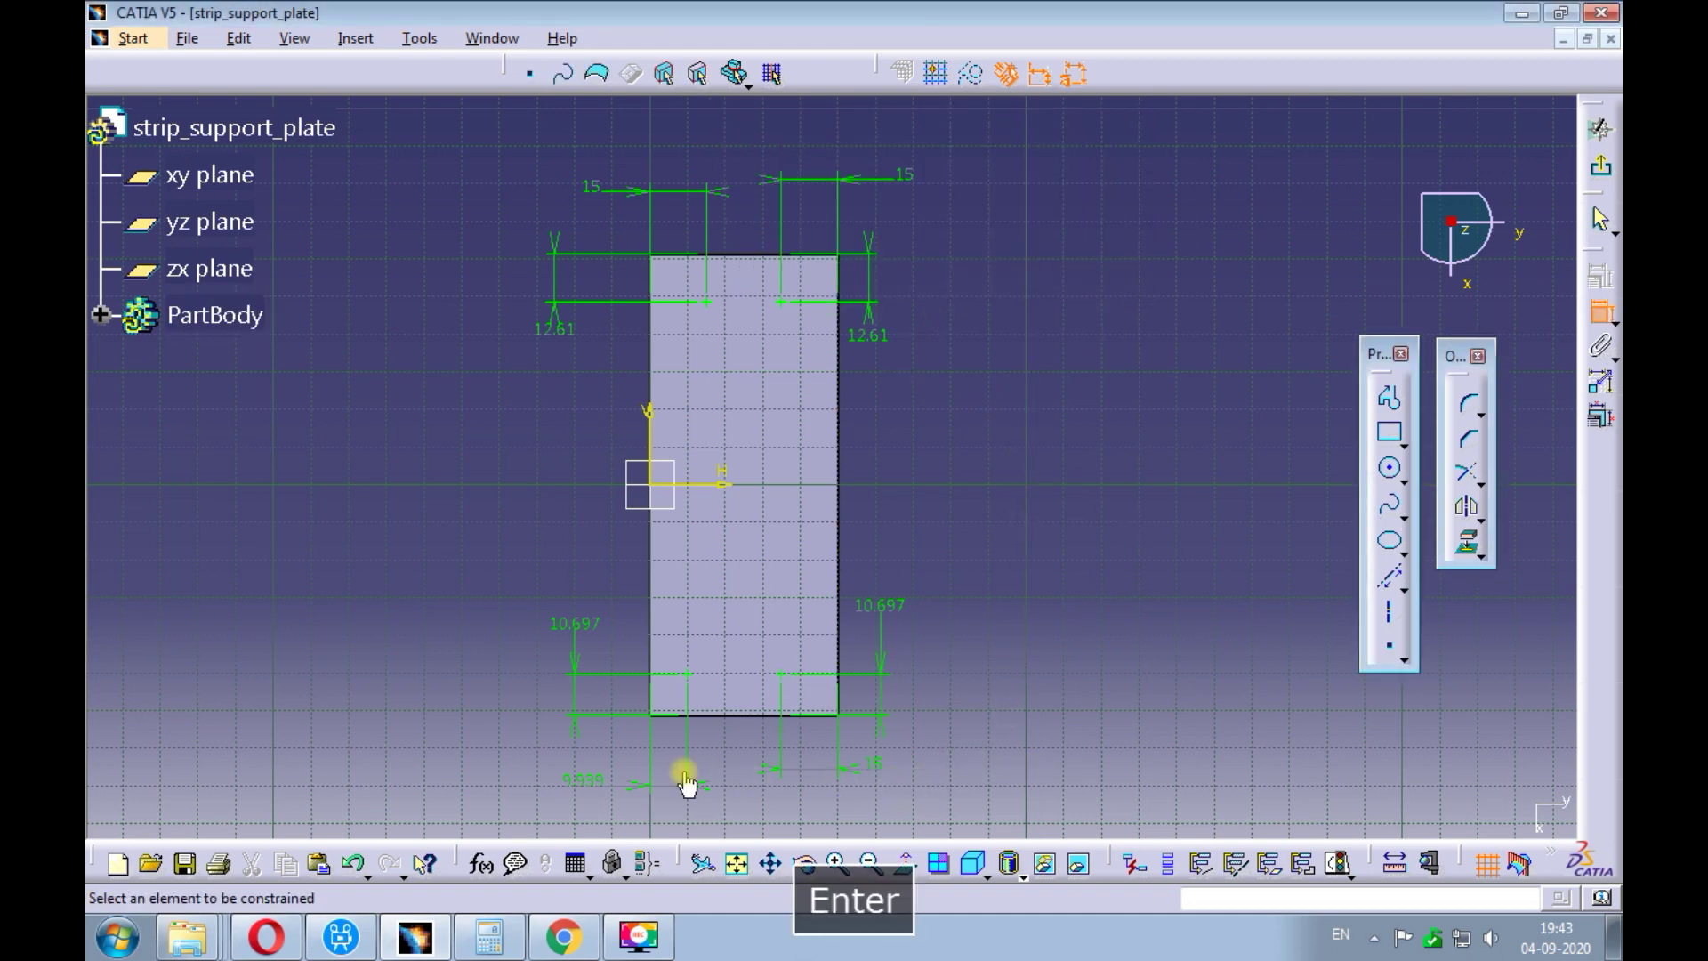
double_click(584, 782)
type("15")
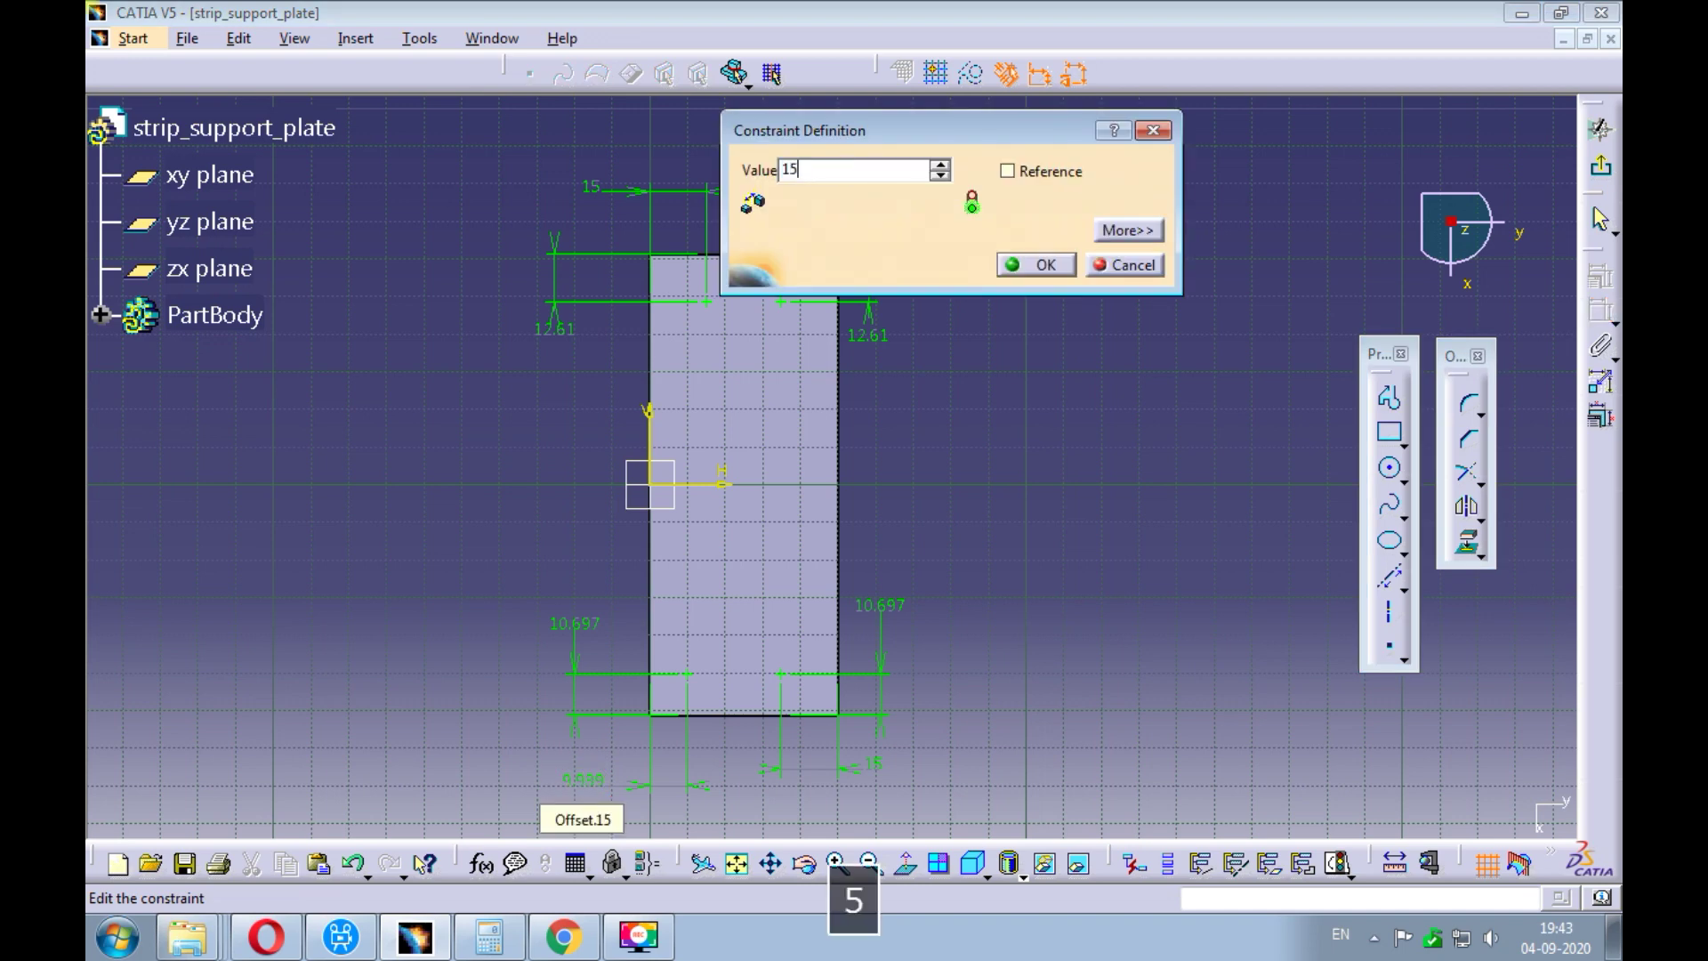
key("Return")
- Set the vertical offsets of both upper points from the plate's upper edge to 12.5 mm
double_click(537, 328)
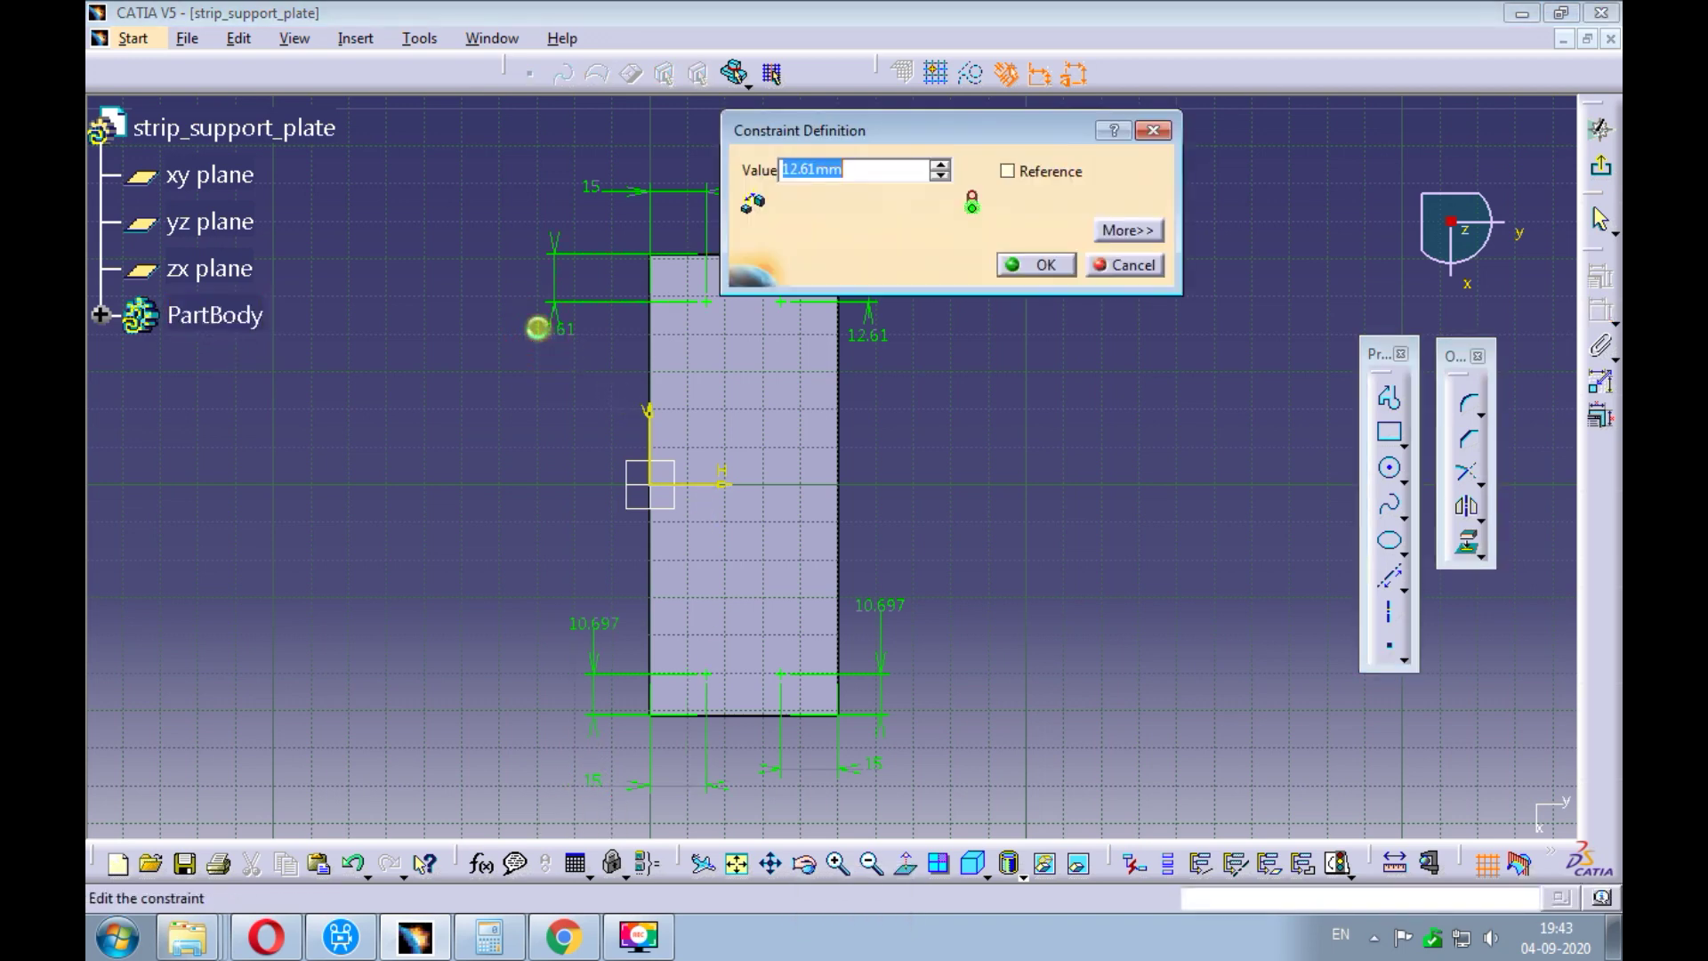
type("12.5")
key("Return")
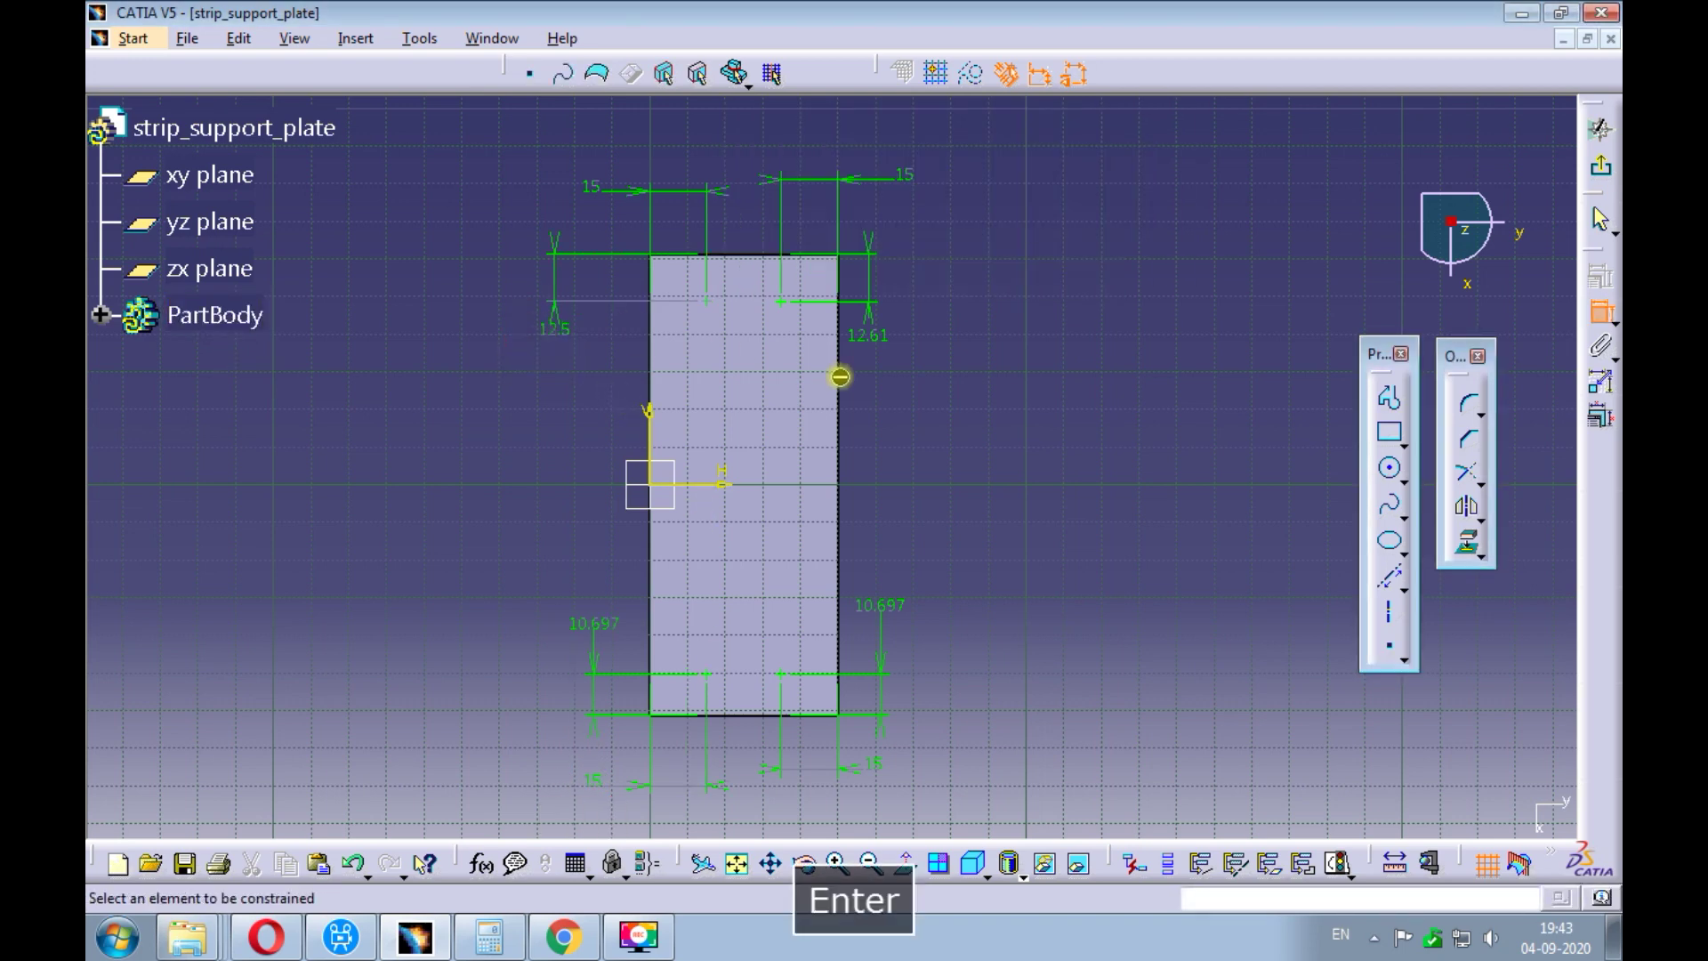
double_click(868, 336)
type("1.")
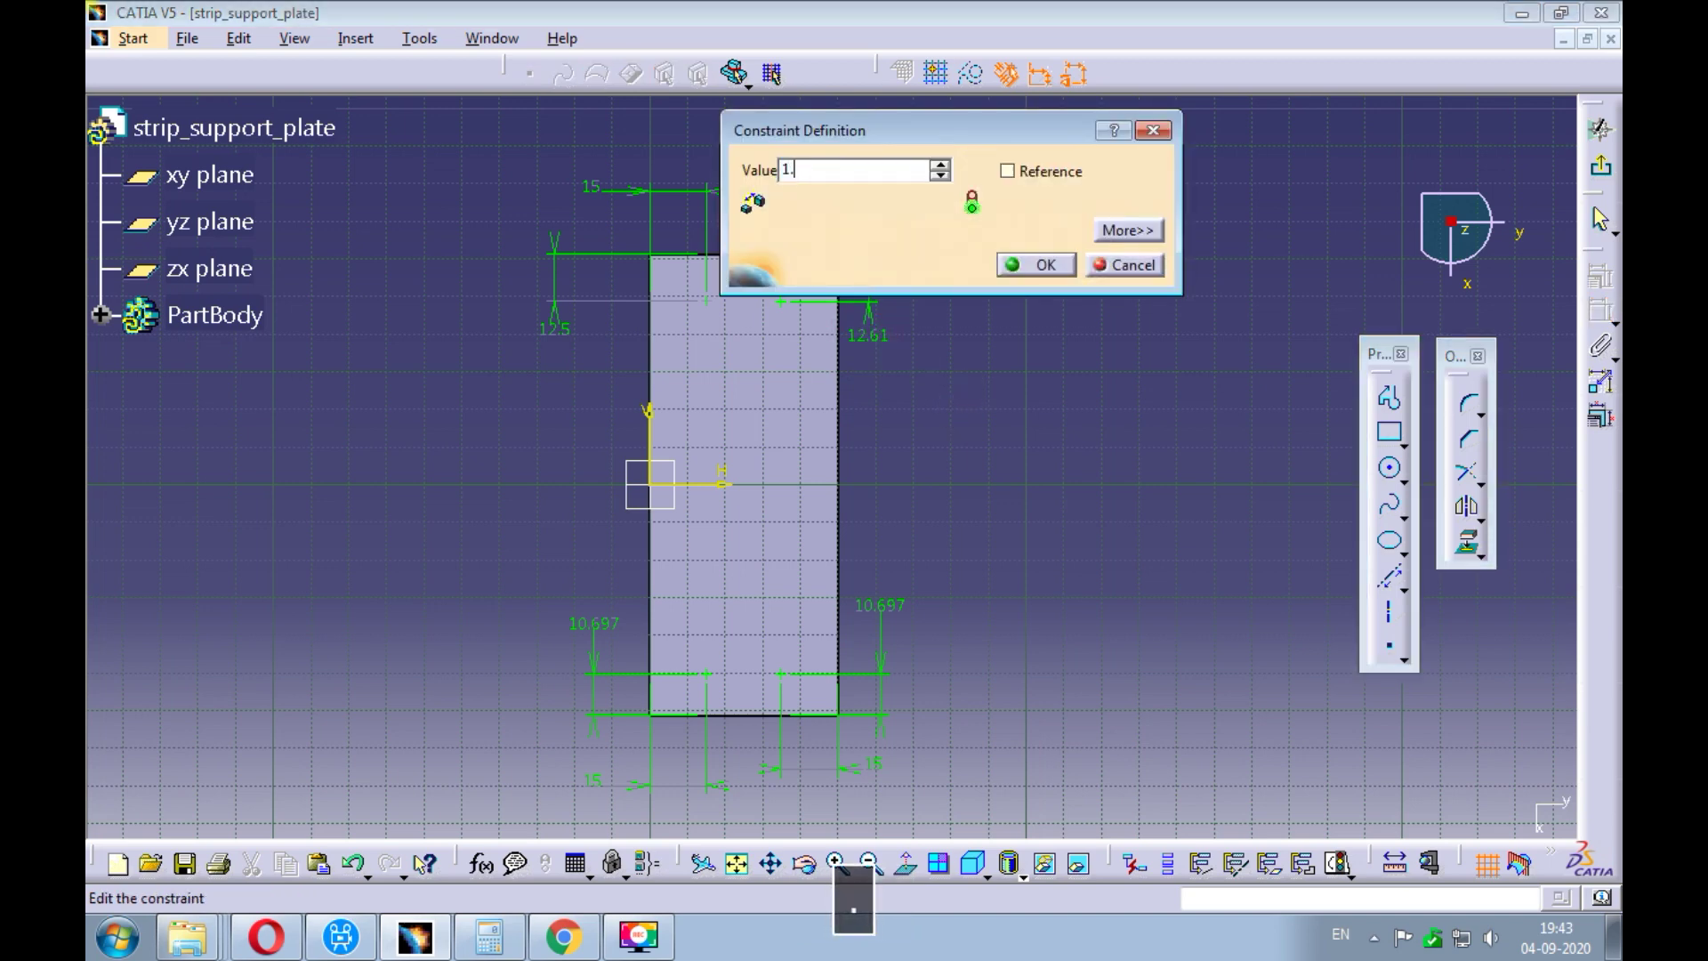
key("BackSpace")
type("2.5")
key("Return")
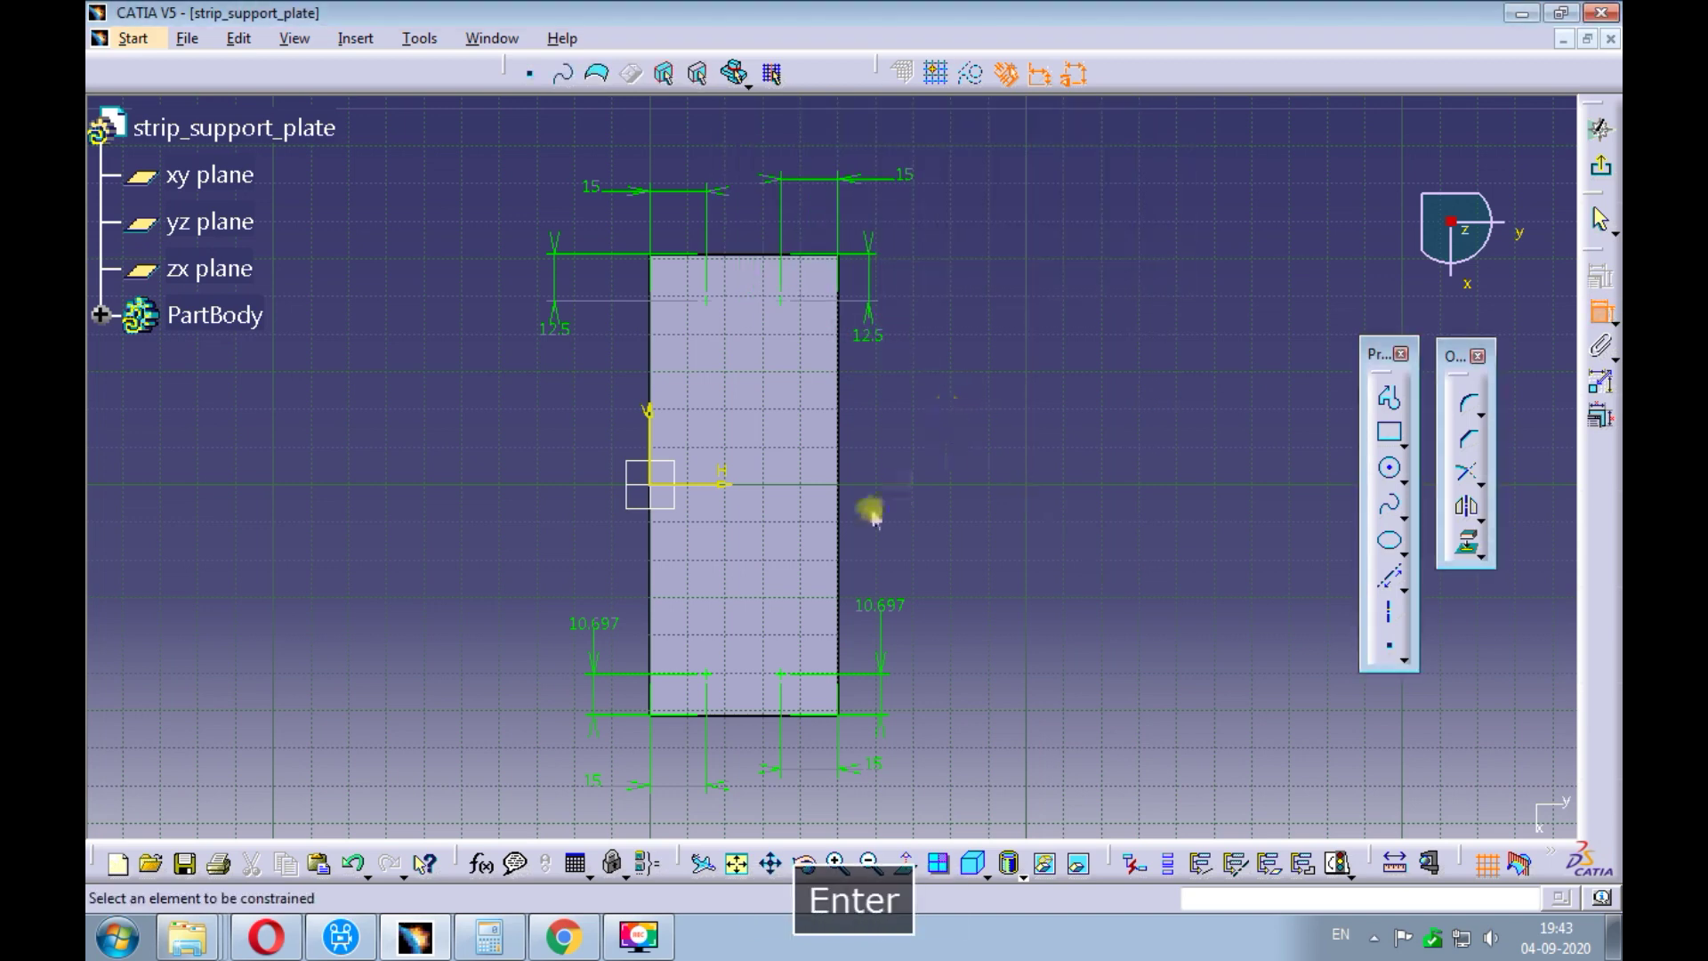
- Set both lower points' vertical offsets from the lower edge to 12.5 mm and finish the sketch
double_click(591, 622)
type("12.5")
key("Return")
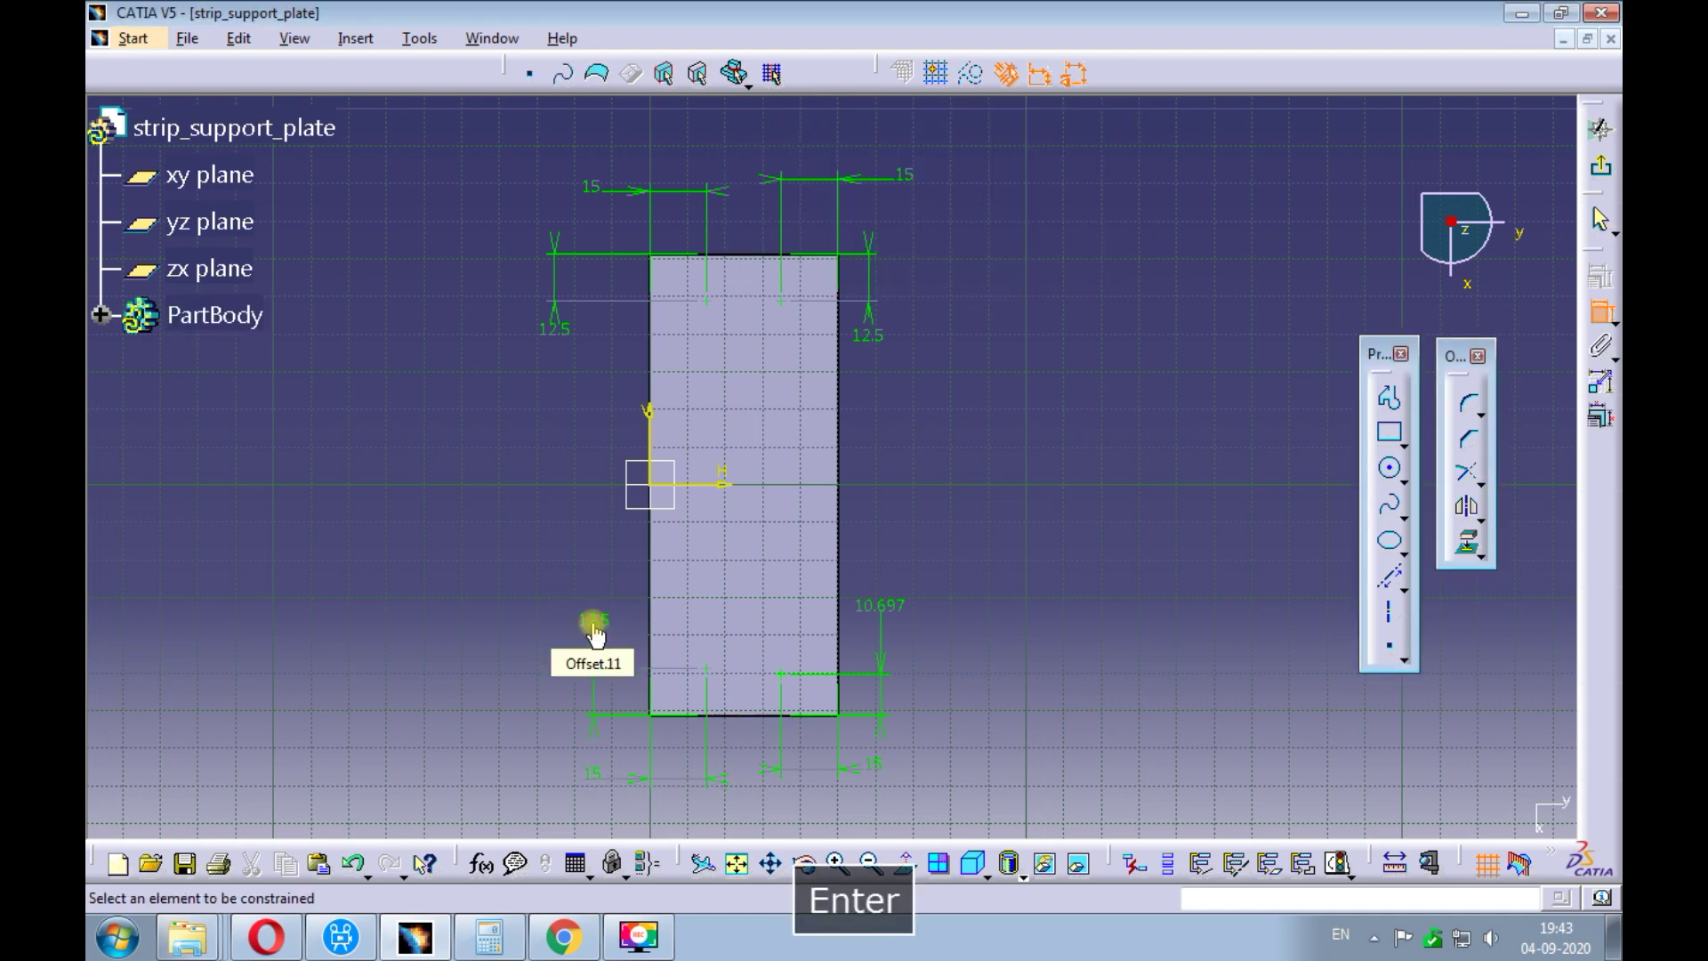
double_click(880, 605)
type("12.5")
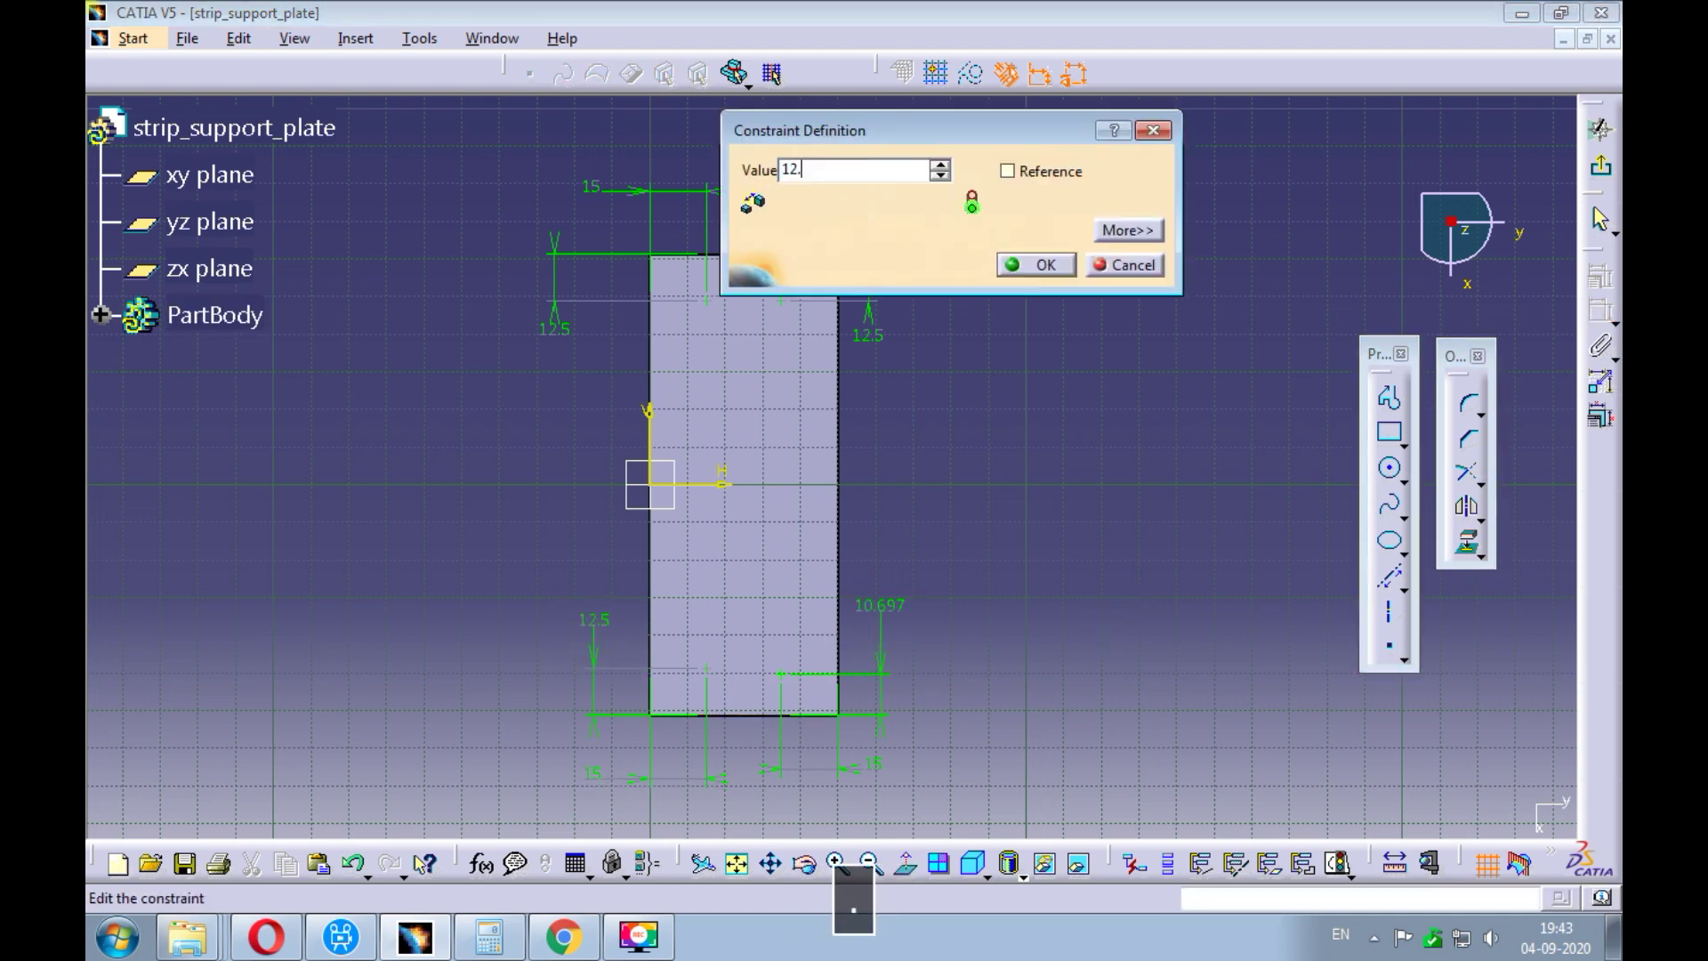
key("Return")
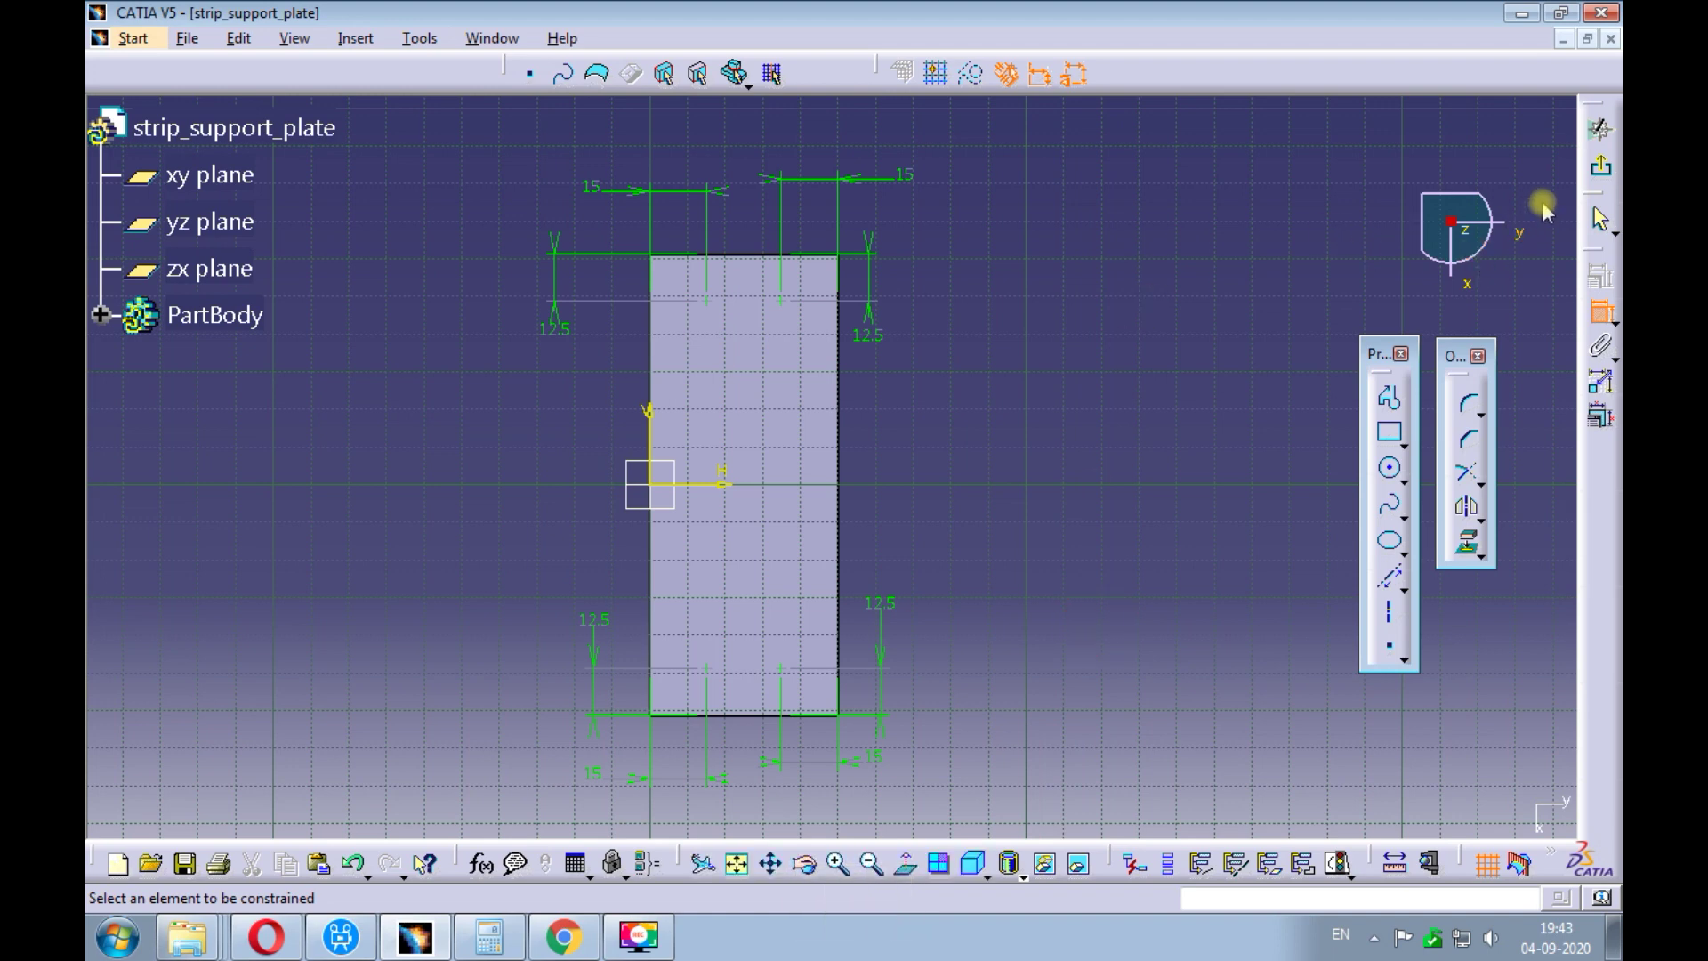
left_click(1600, 129)
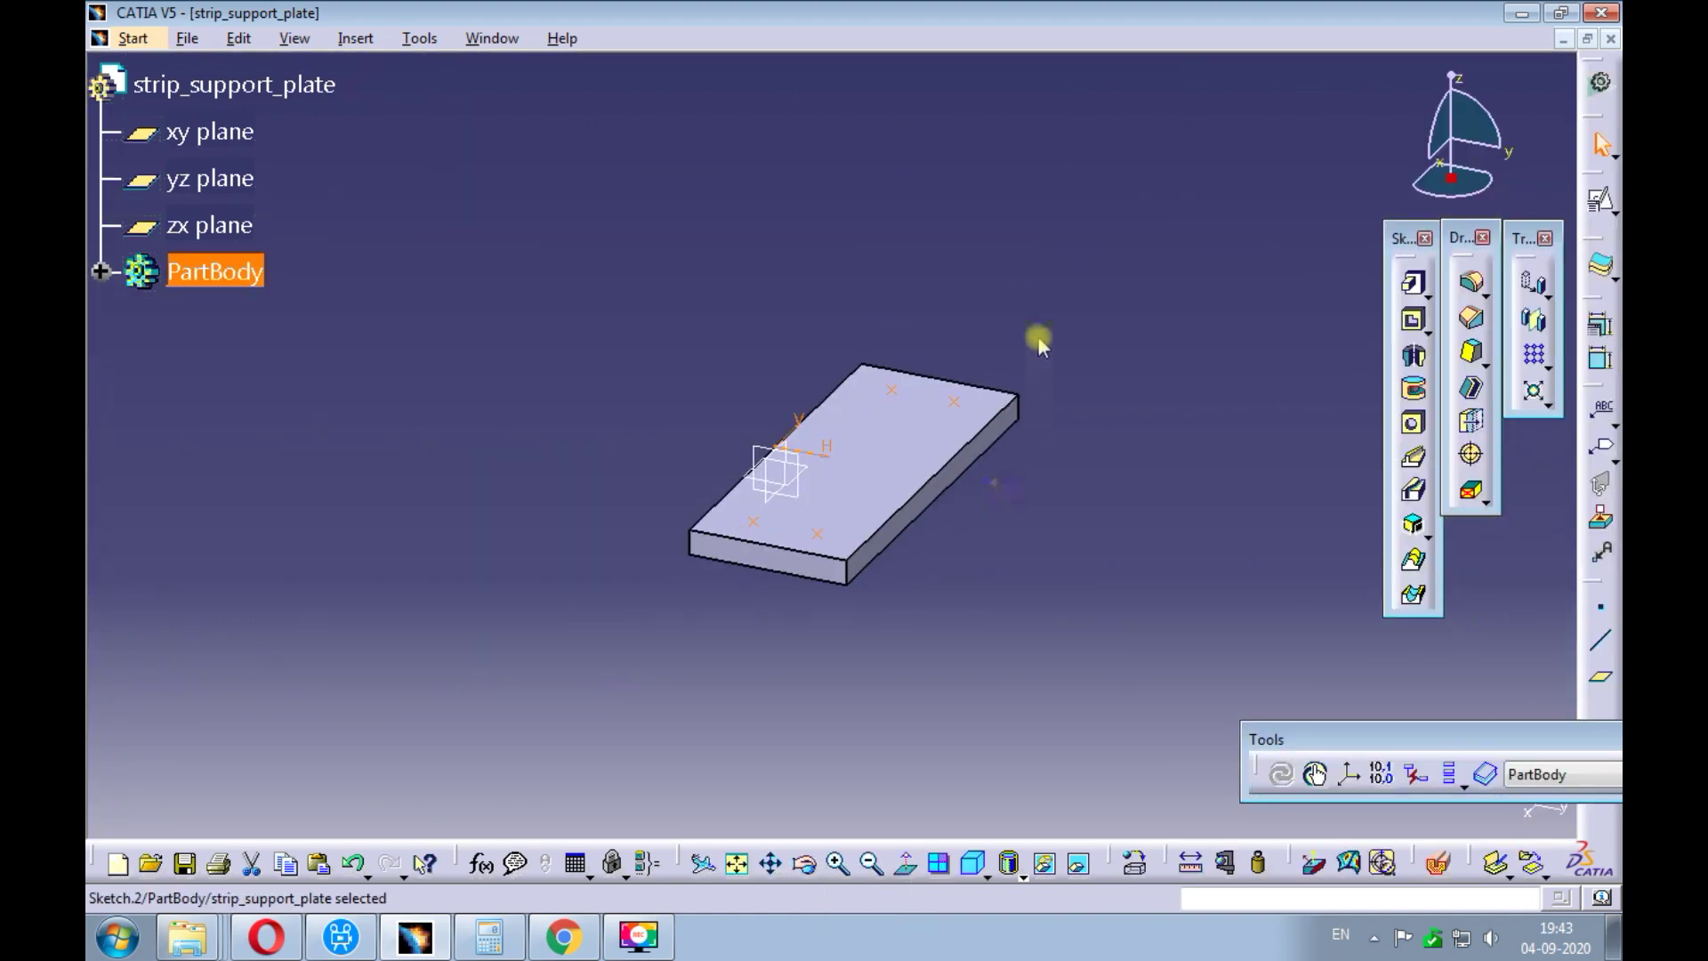
- Start a hole on the plate's top face at the sketch's upper-left point and set its extension to Up To Last
left_click(885, 399)
left_click(873, 423, "ctrl")
left_click(1414, 423)
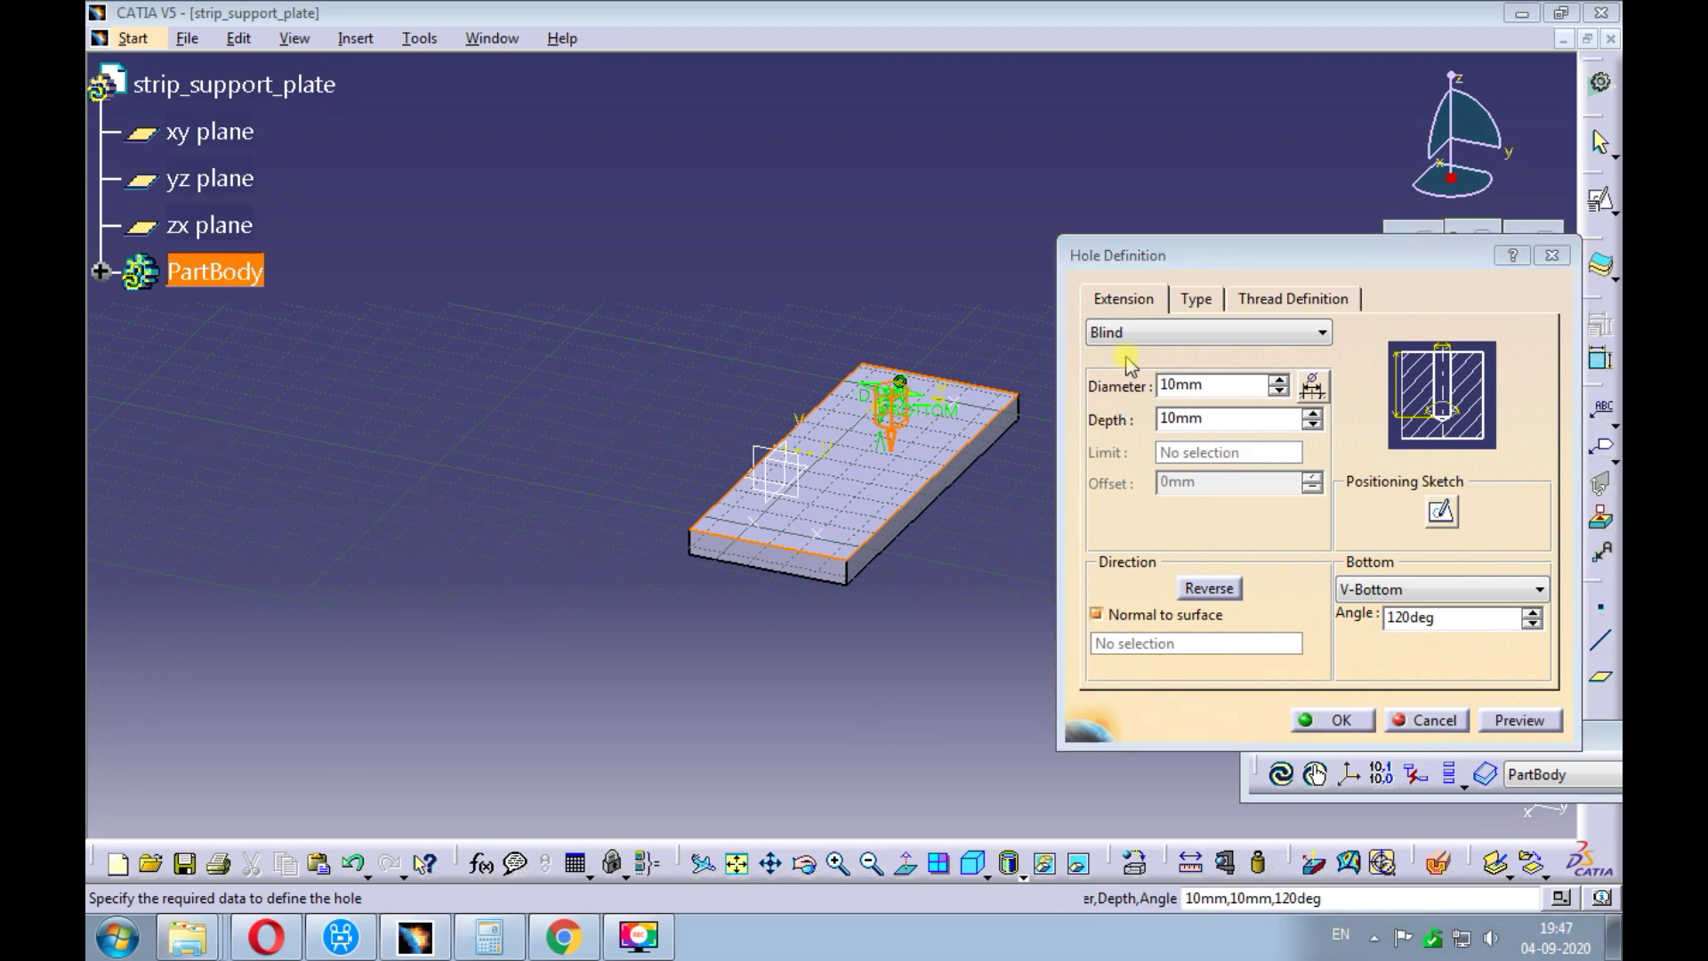
left_click(1128, 342)
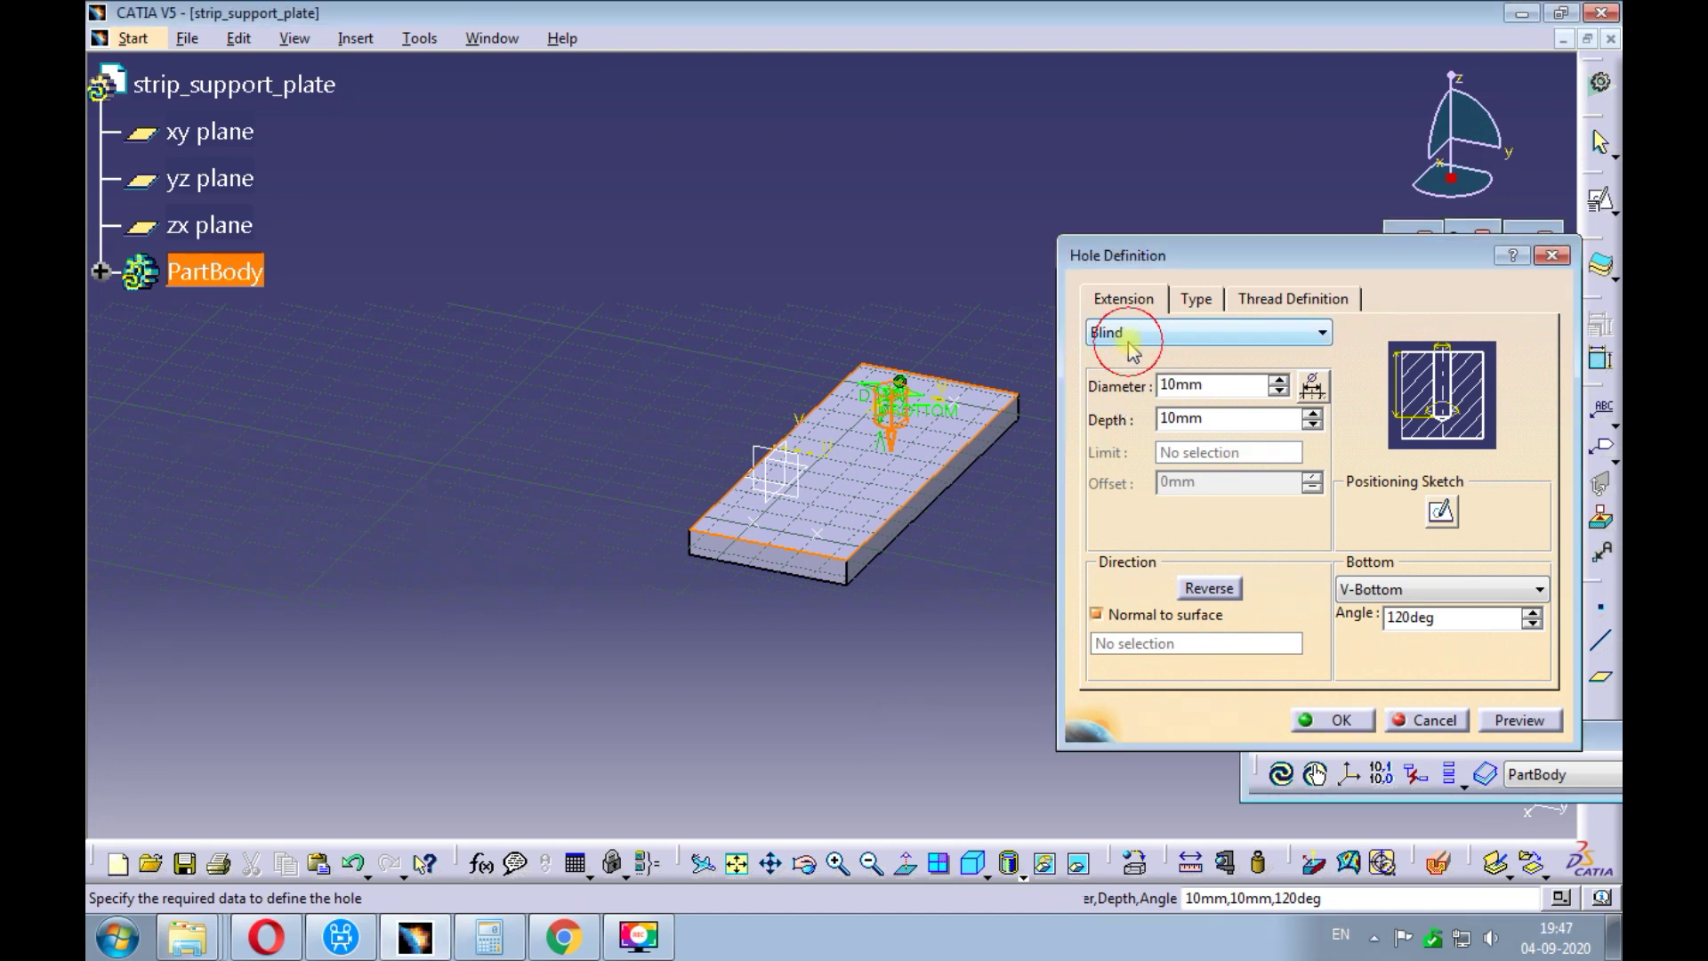
left_click(1130, 336)
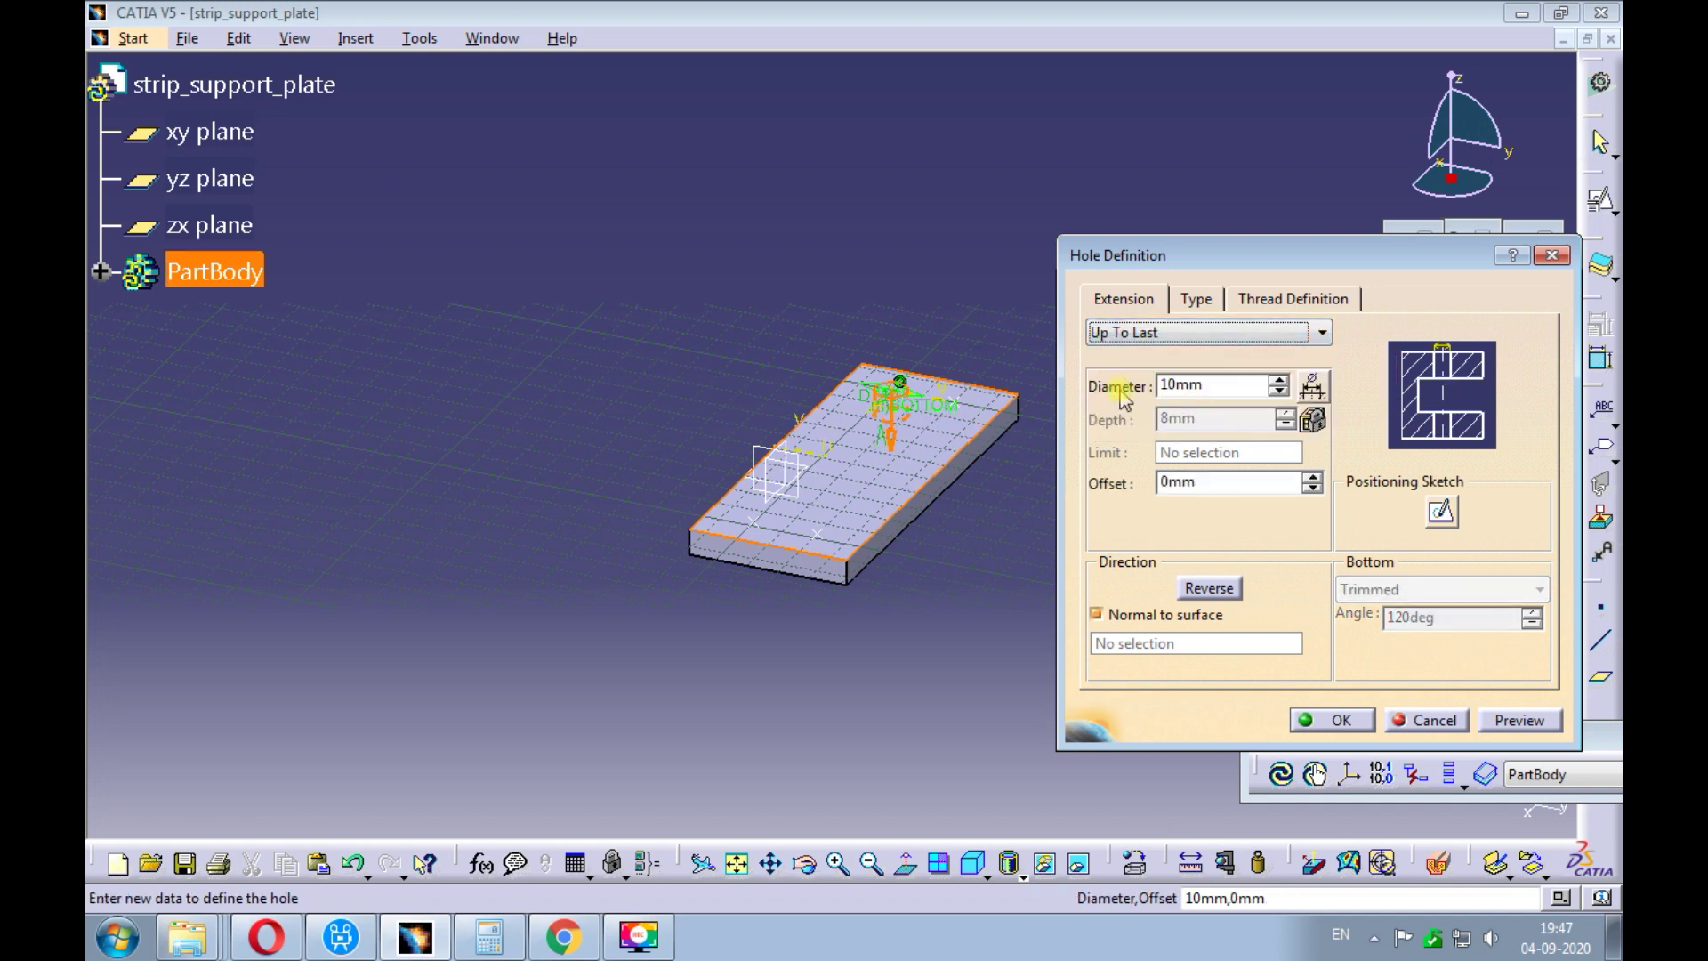
- Make the hole a right-handed M5 Metric Thick Pitch thread with a Support Depth bottom type and create it
left_click(1250, 300)
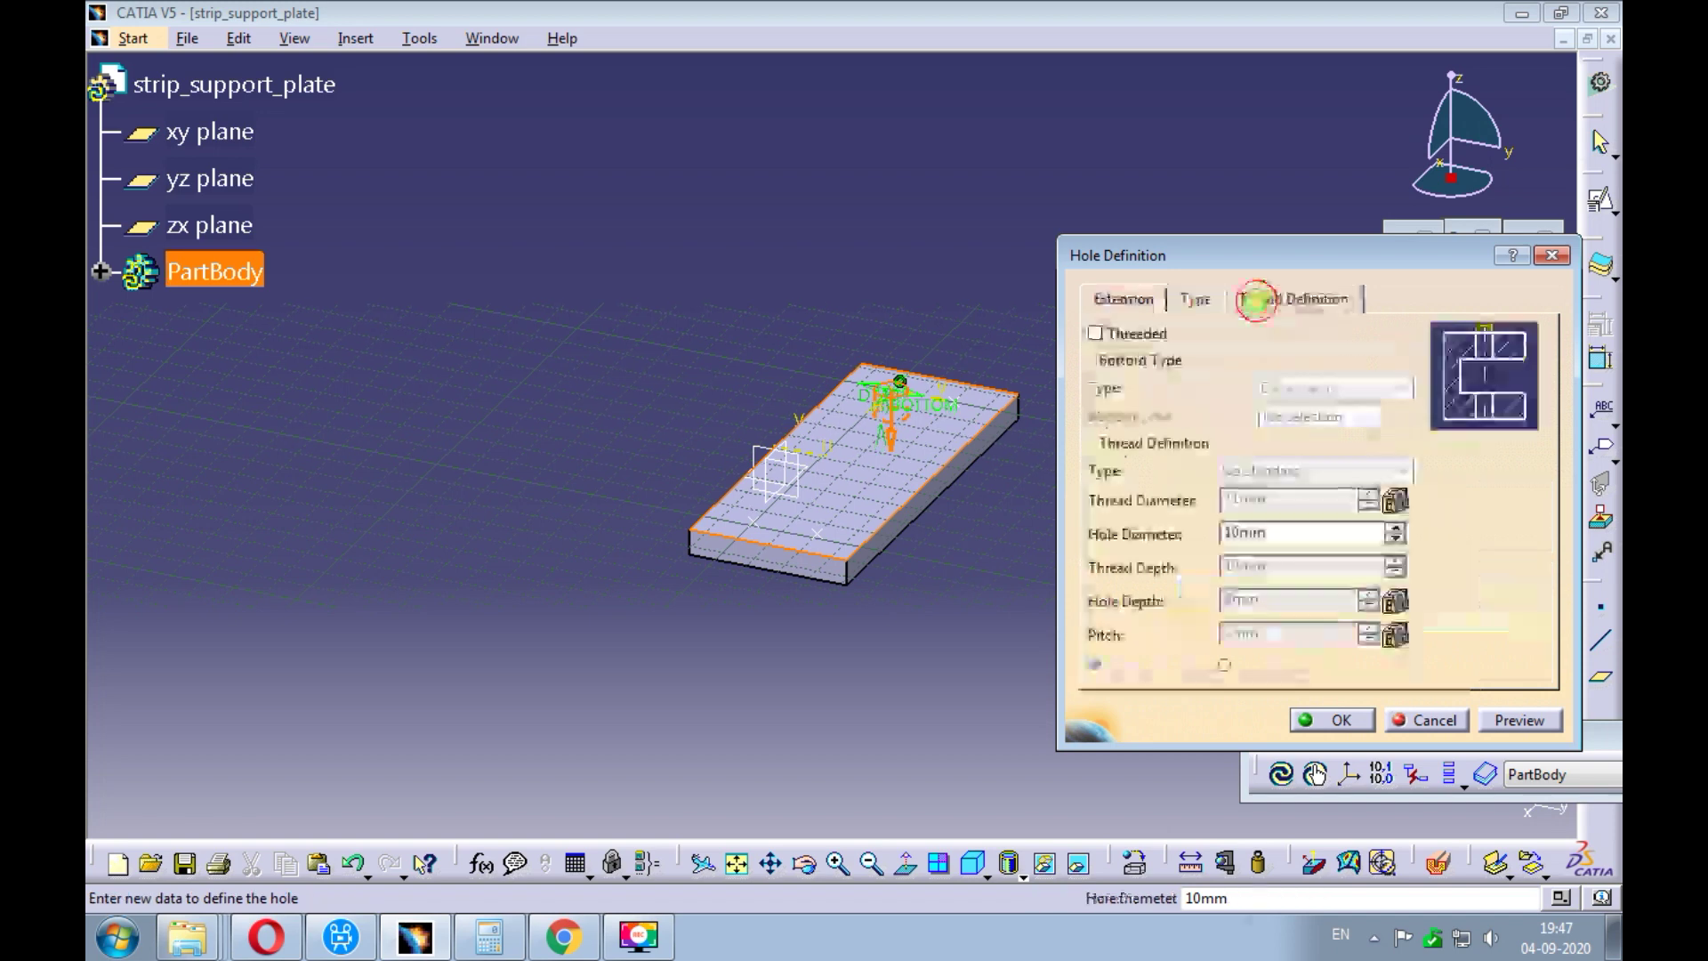
left_click(1145, 335)
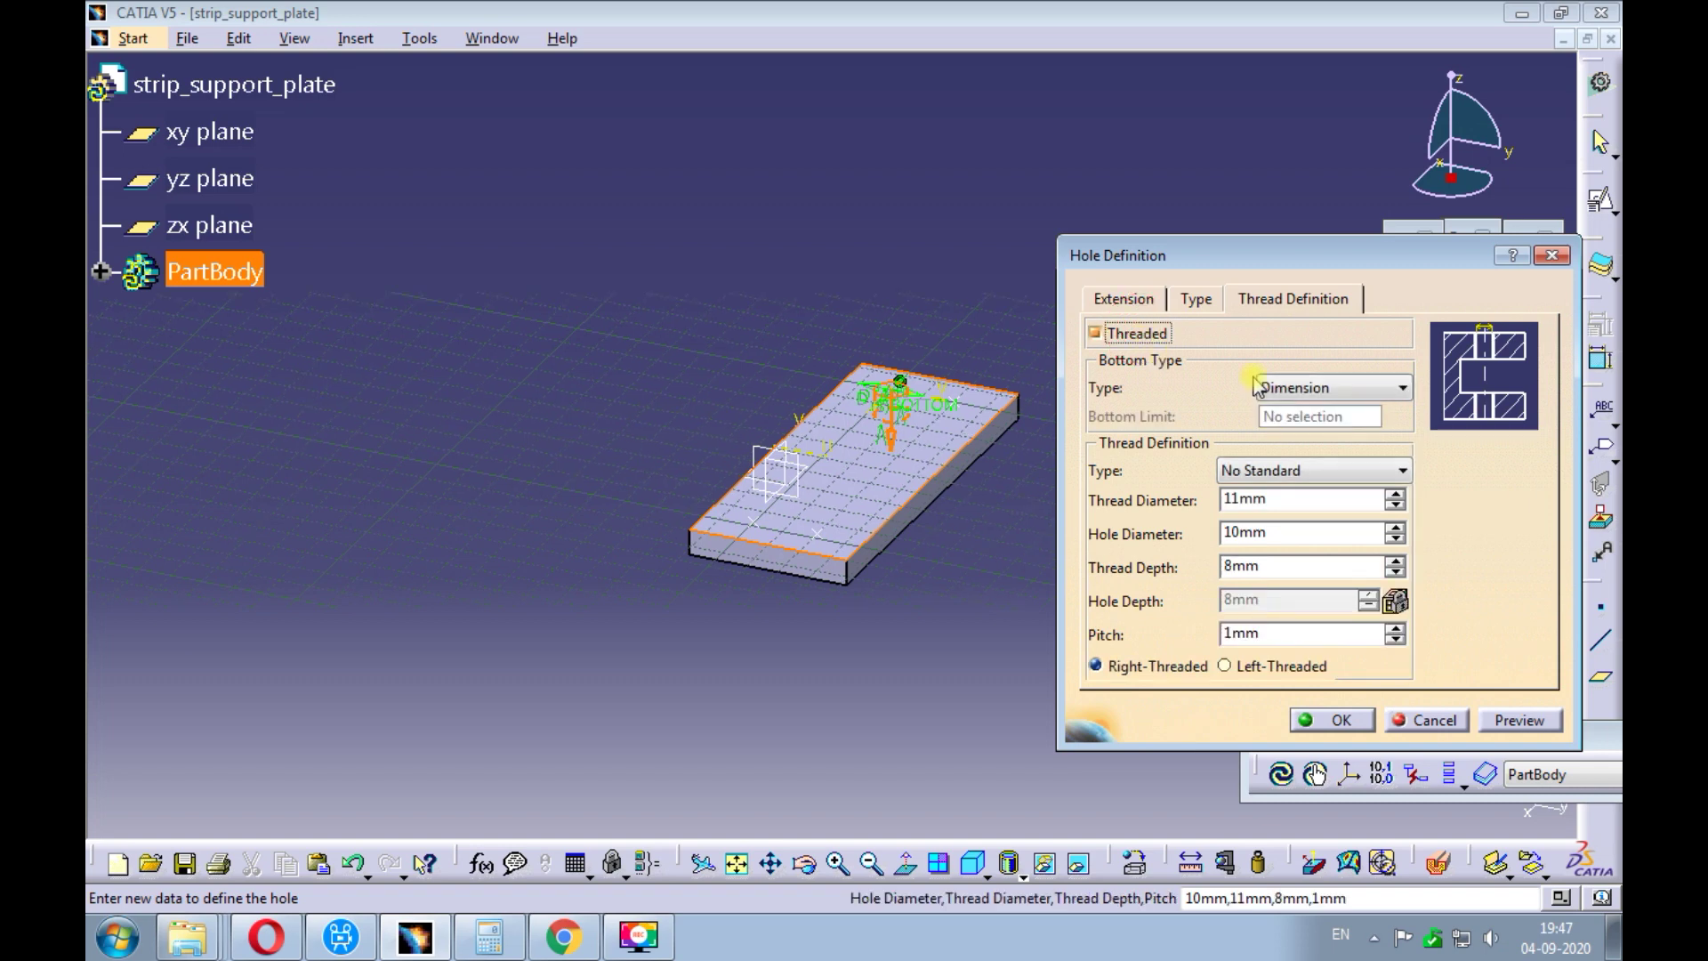
left_click(1286, 430)
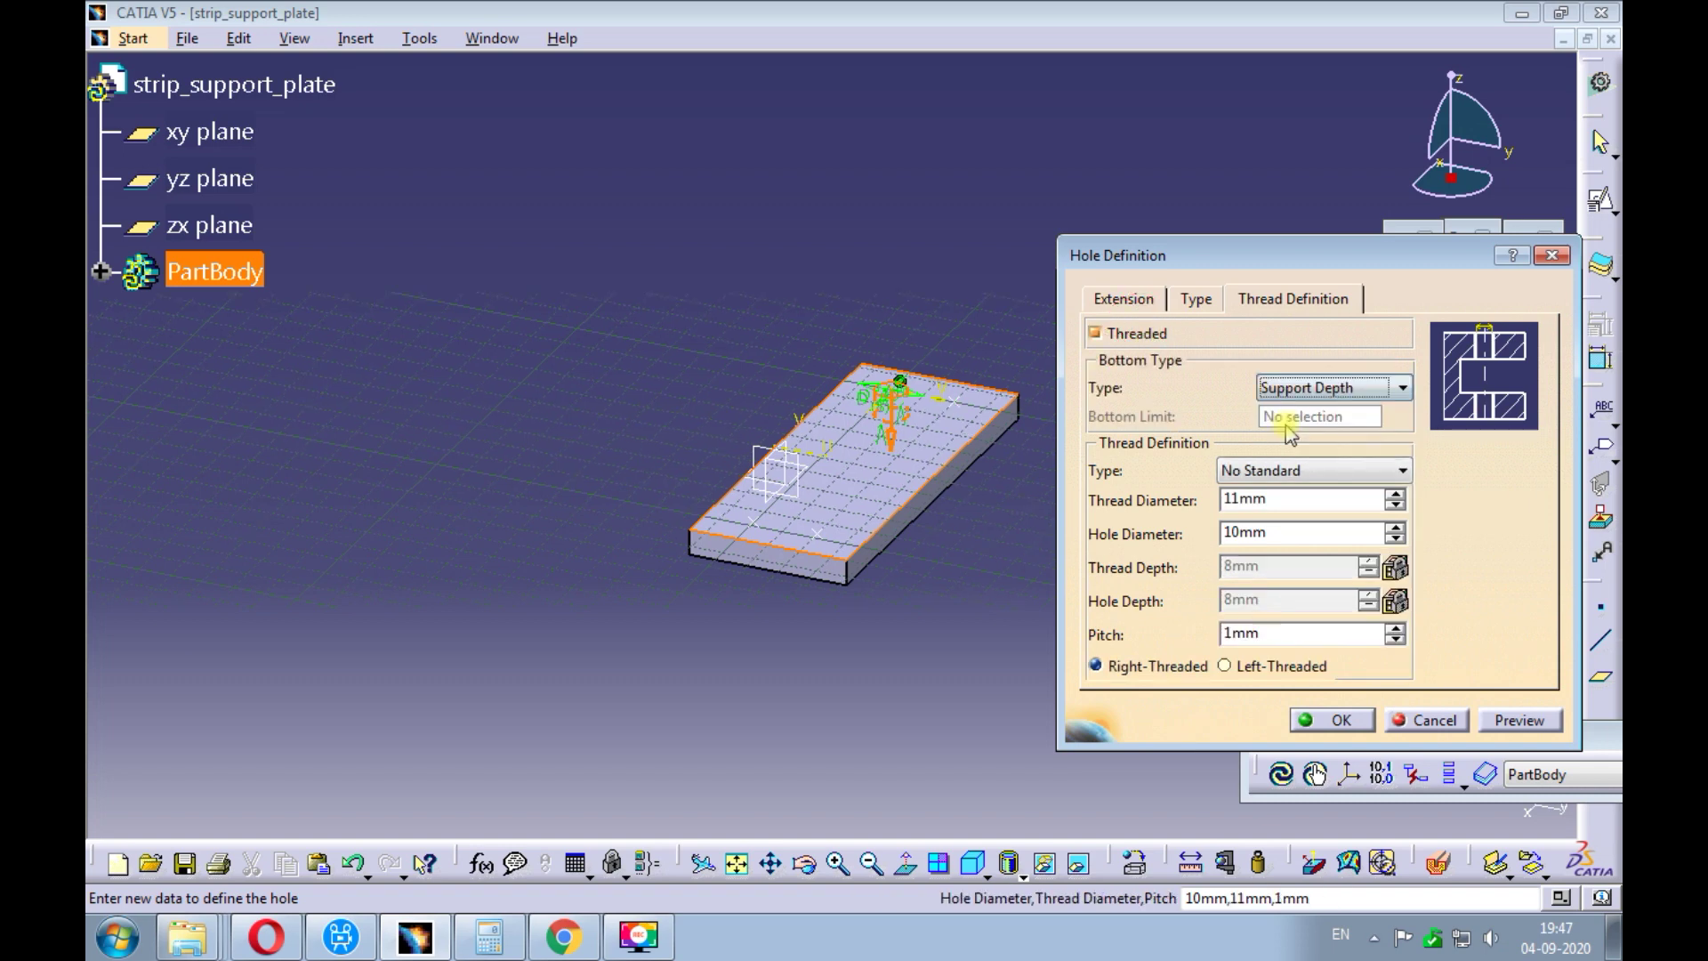
left_click(1276, 471)
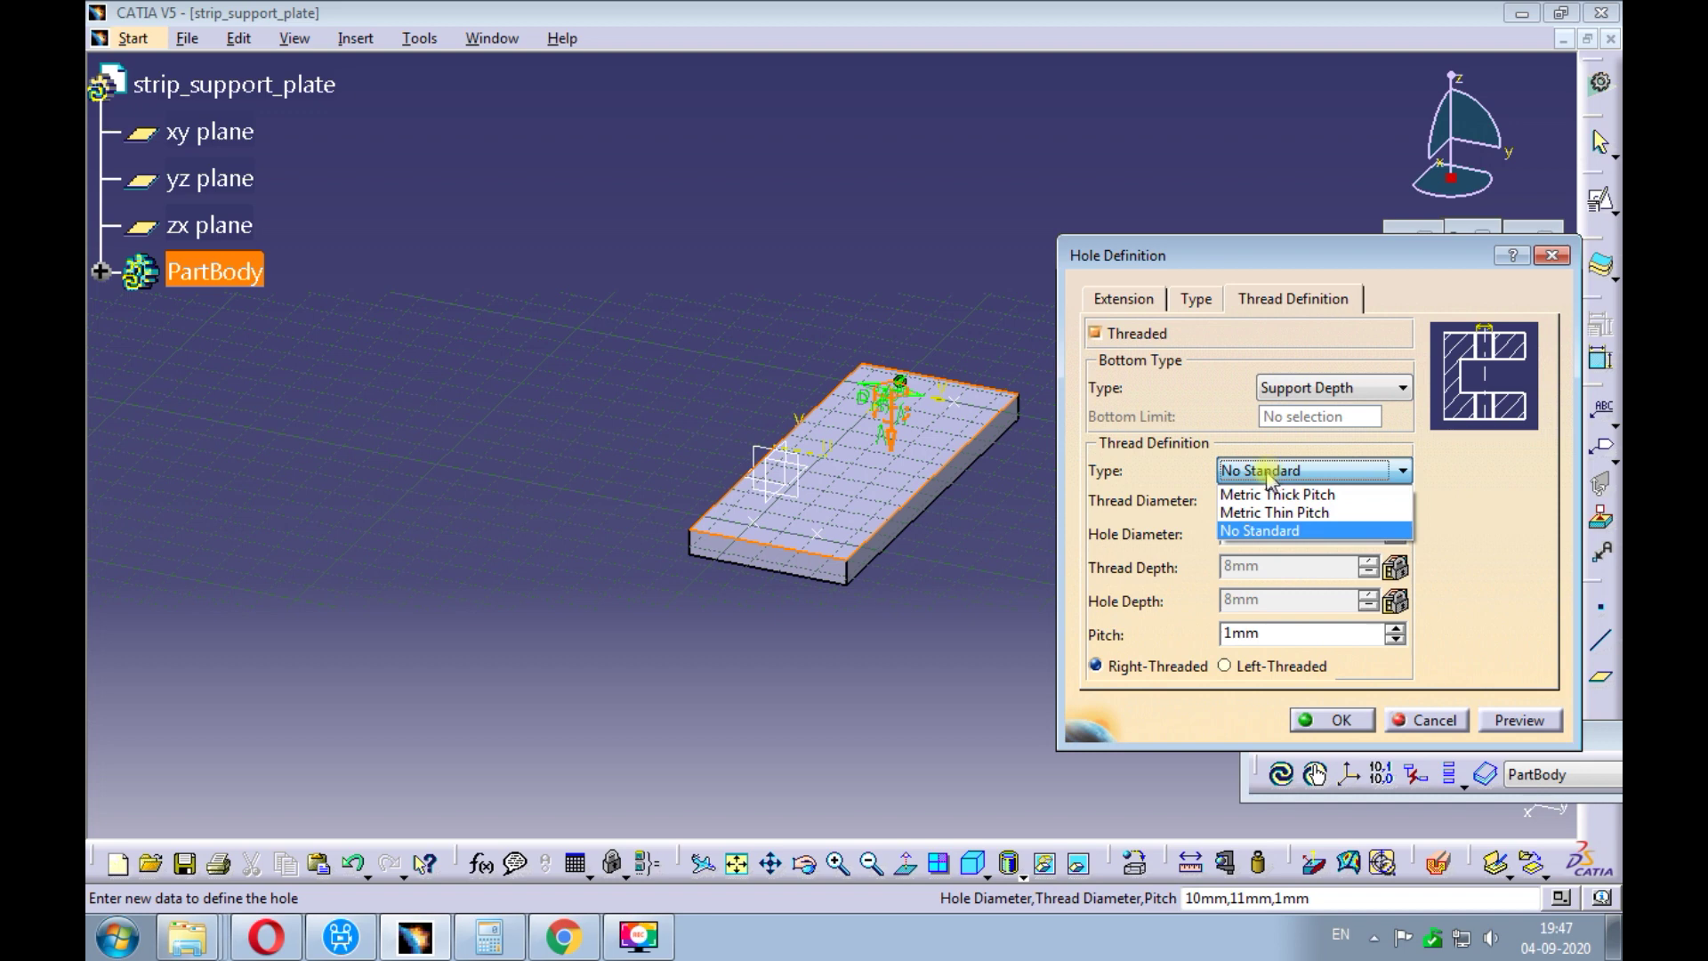
left_click(1274, 495)
left_click(1081, 523)
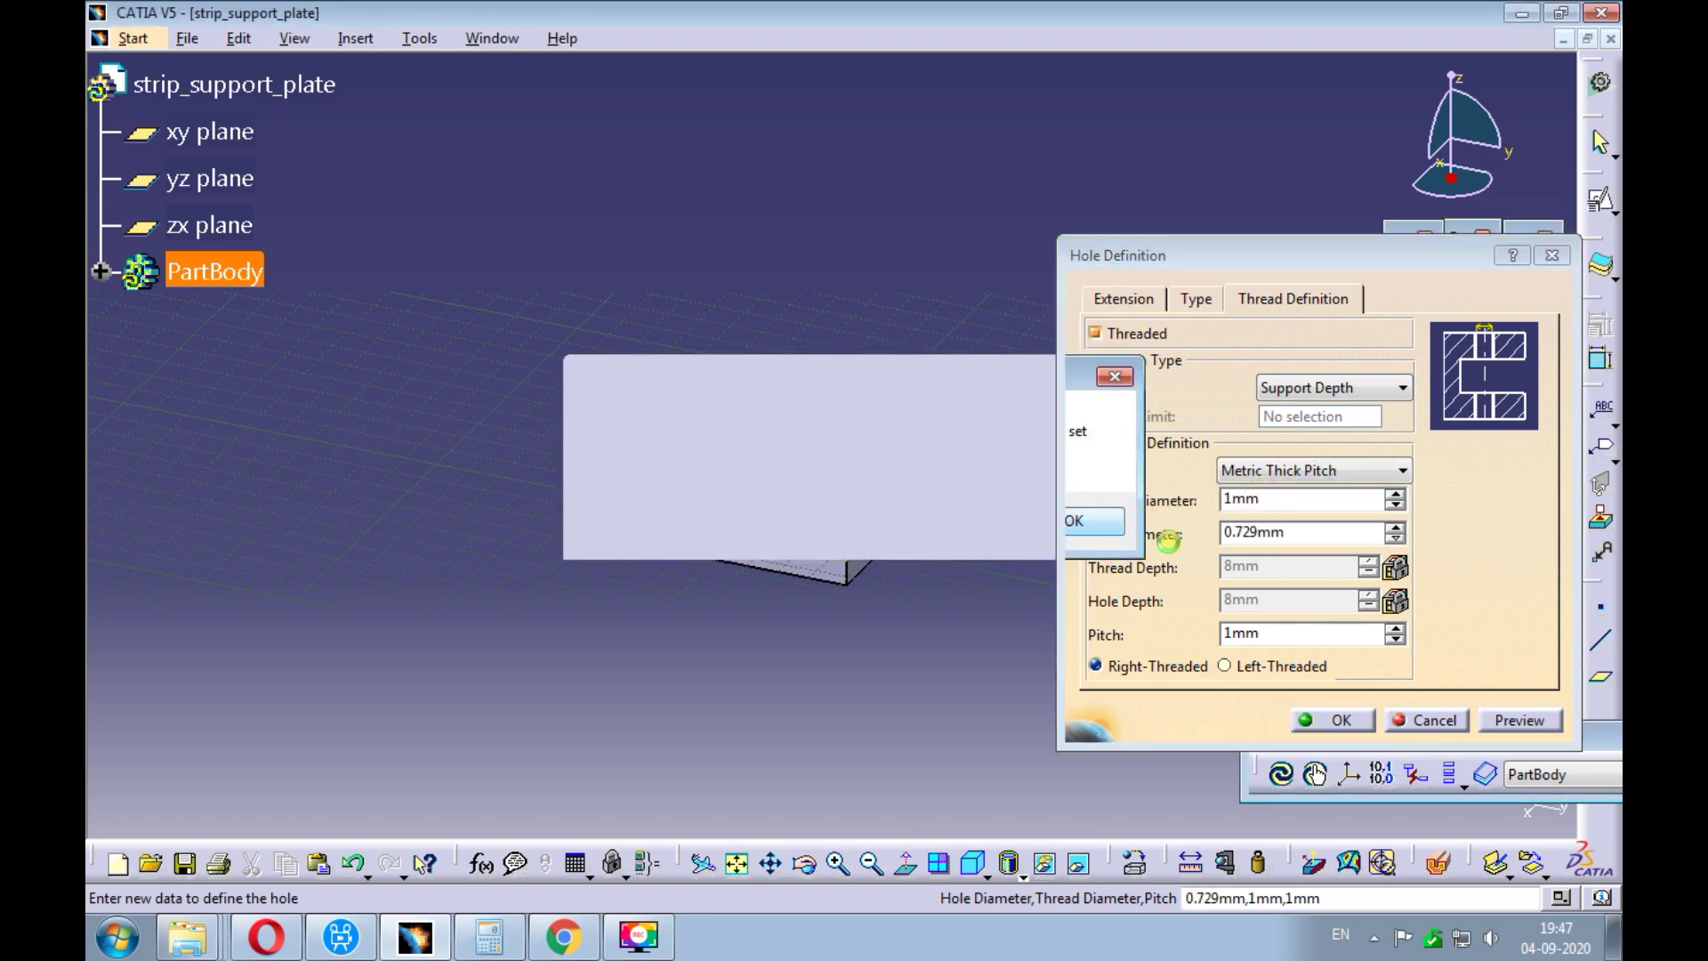
left_click(1268, 502)
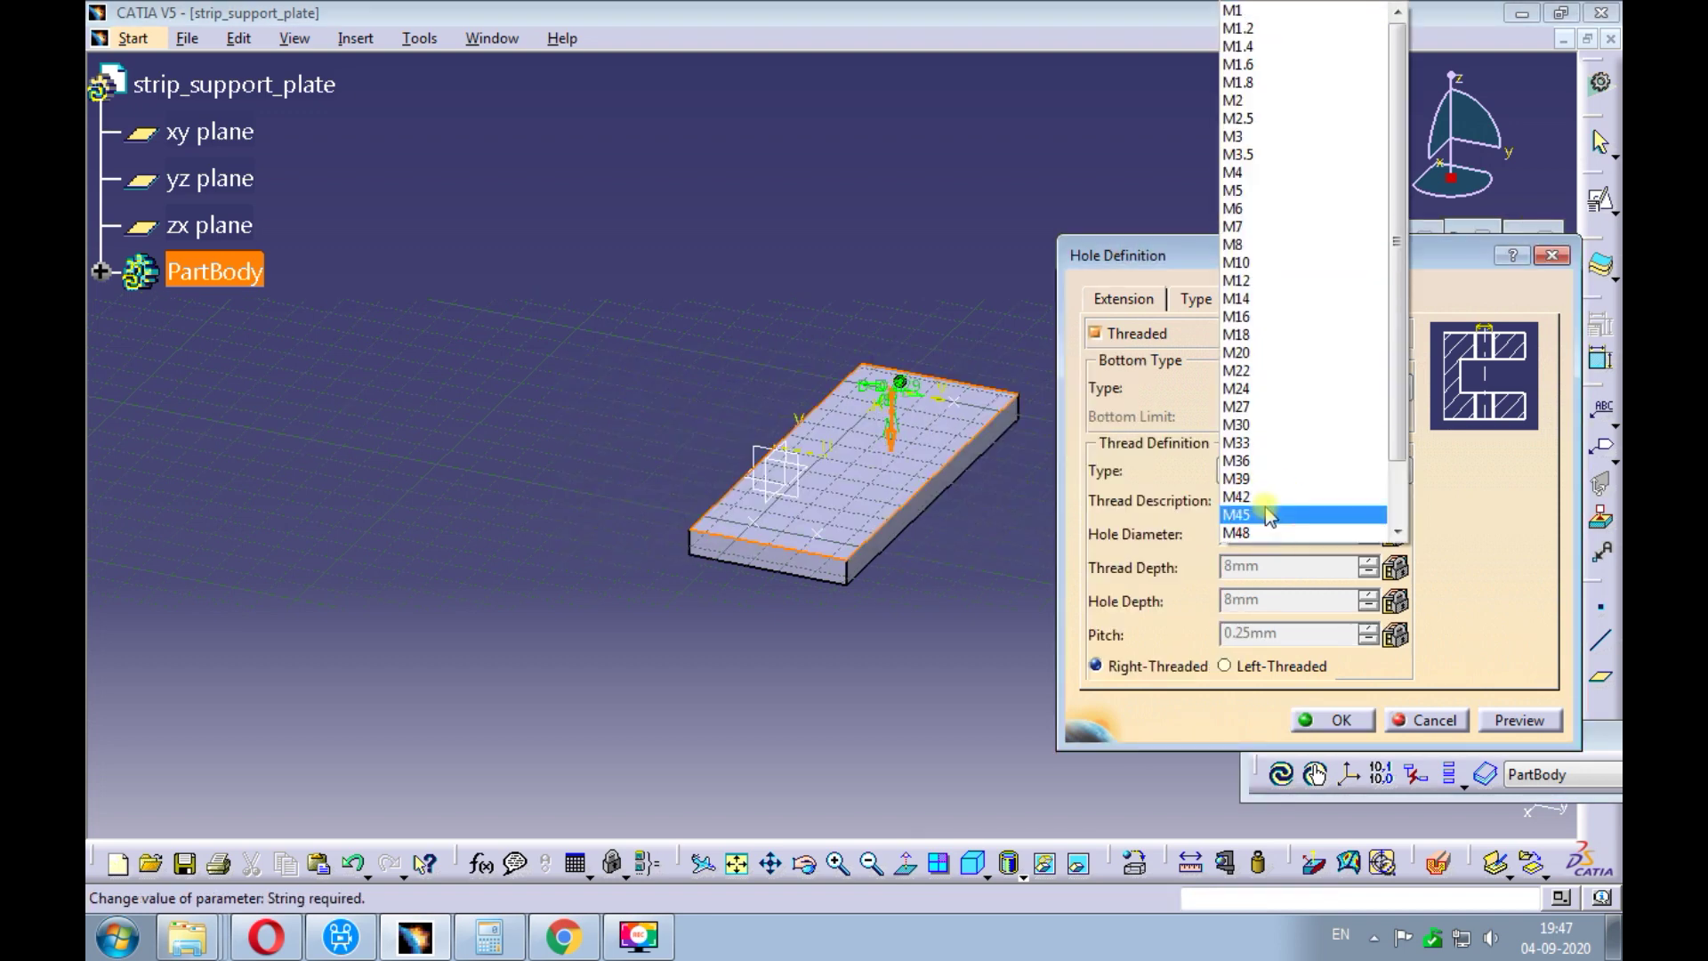
left_click(1254, 190)
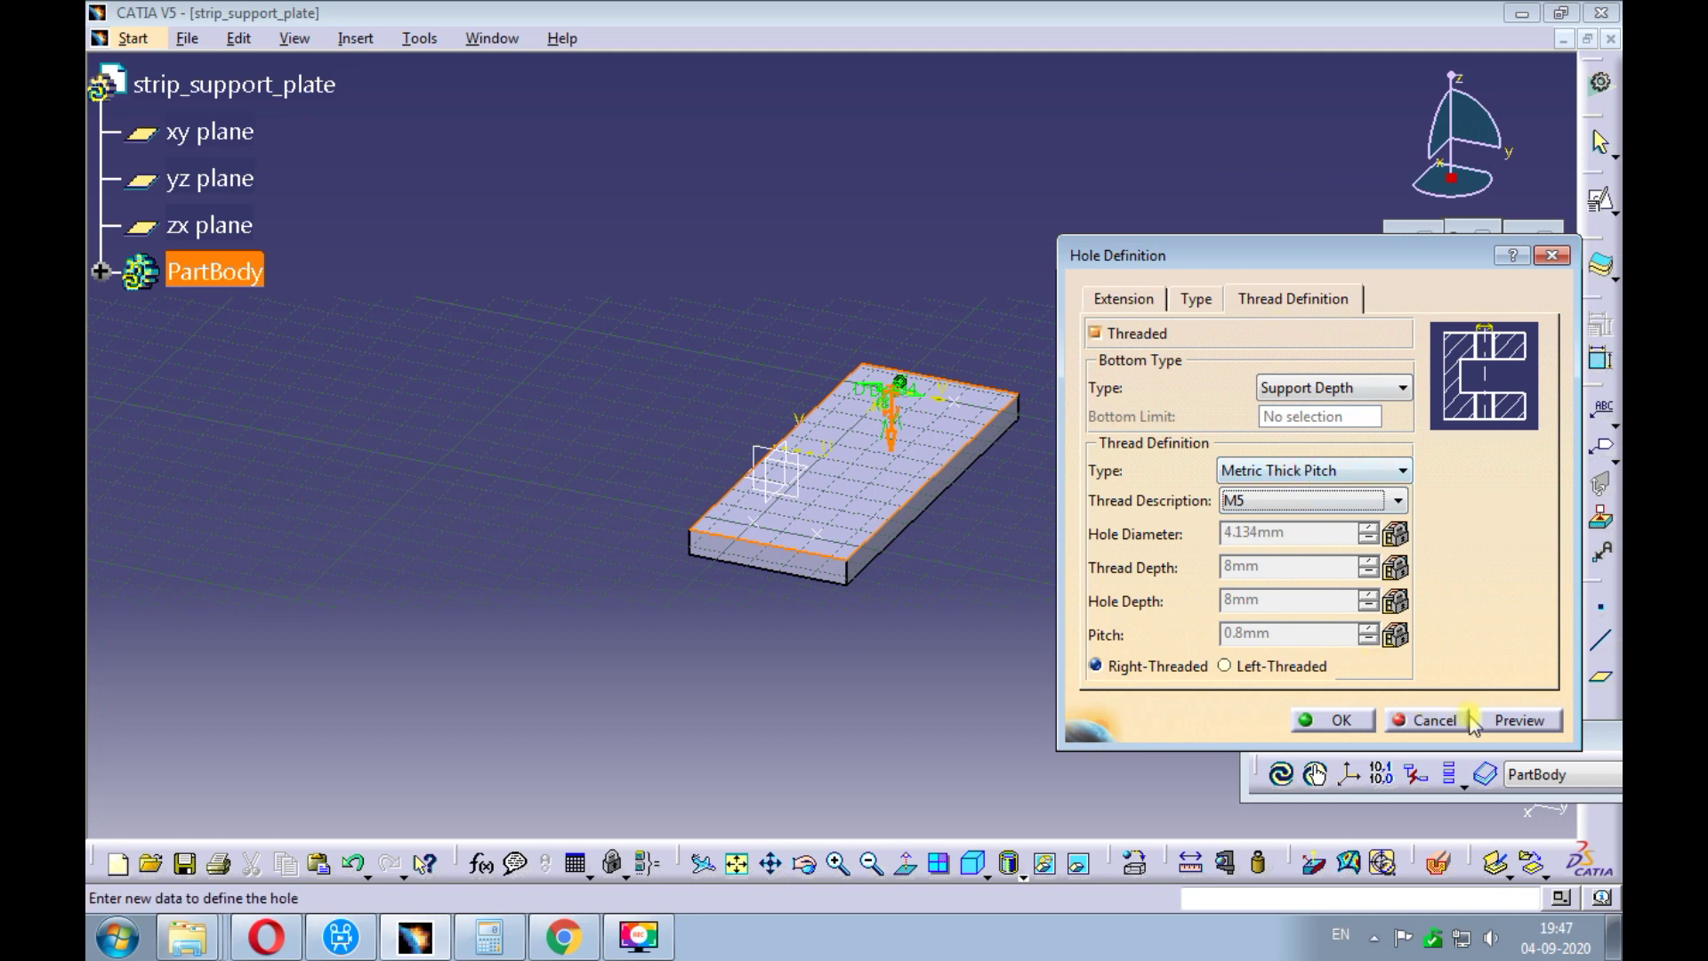
left_click(1341, 721)
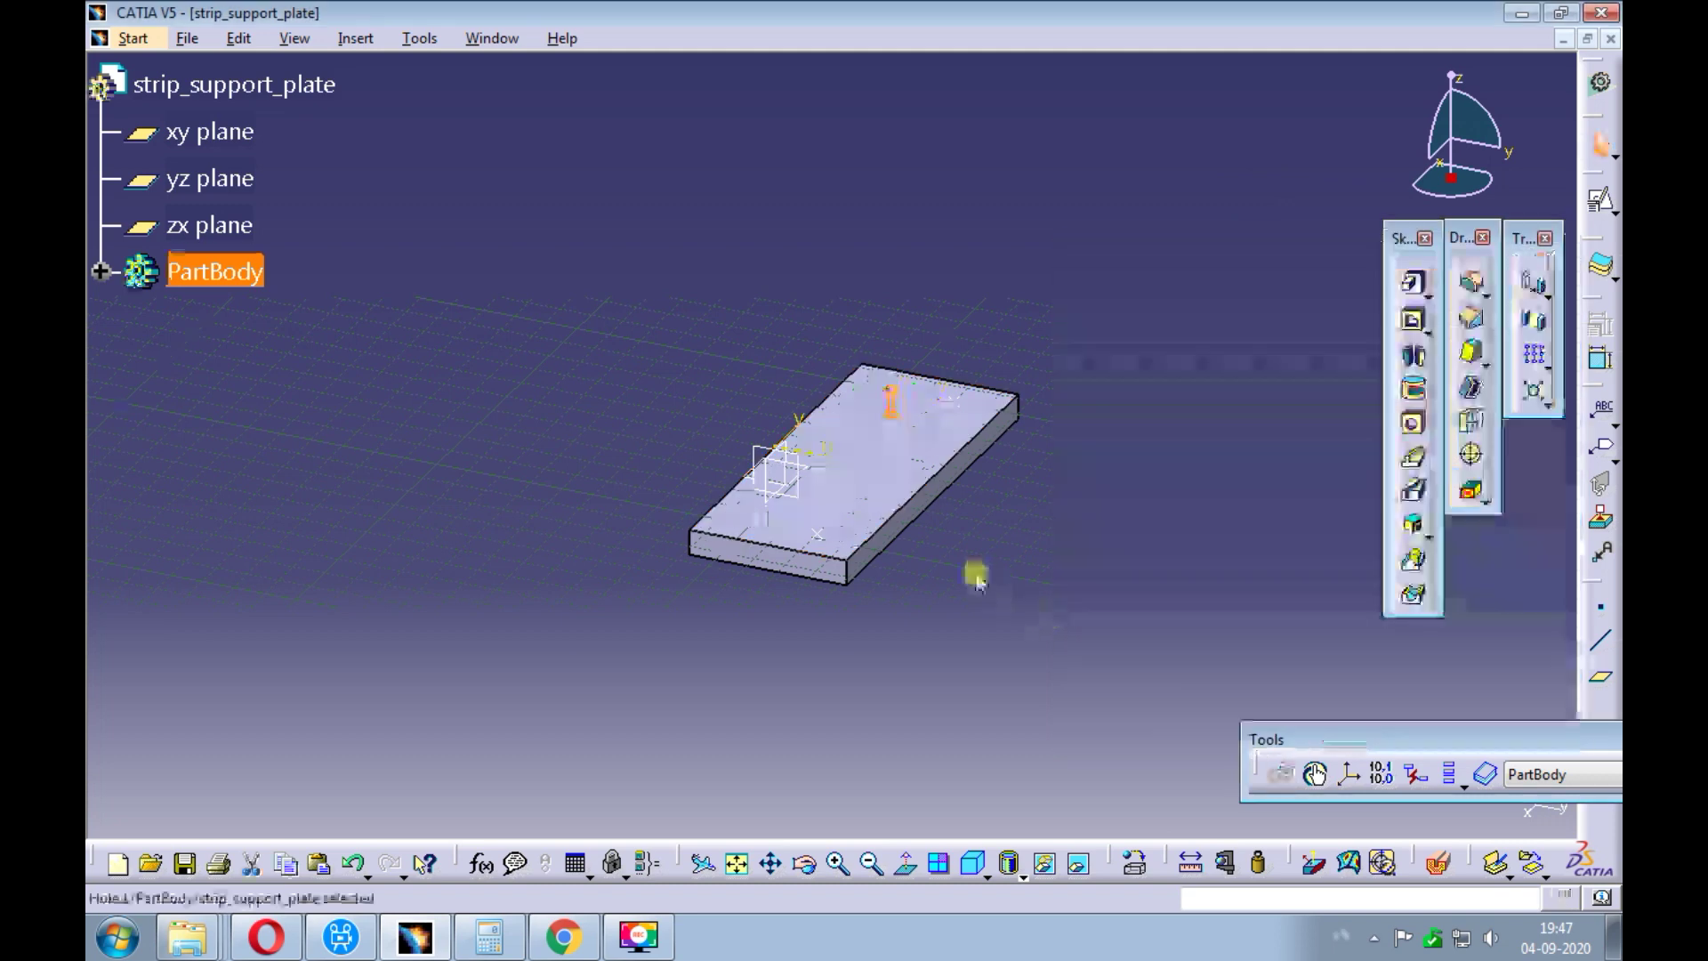
- Create a user pattern of the threaded hole at the four corner points of Sketch.2
middle_click_drag(934, 335, 723, 650)
middle_click_drag(698, 456, 734, 354)
left_click(1547, 368)
left_click(1585, 391)
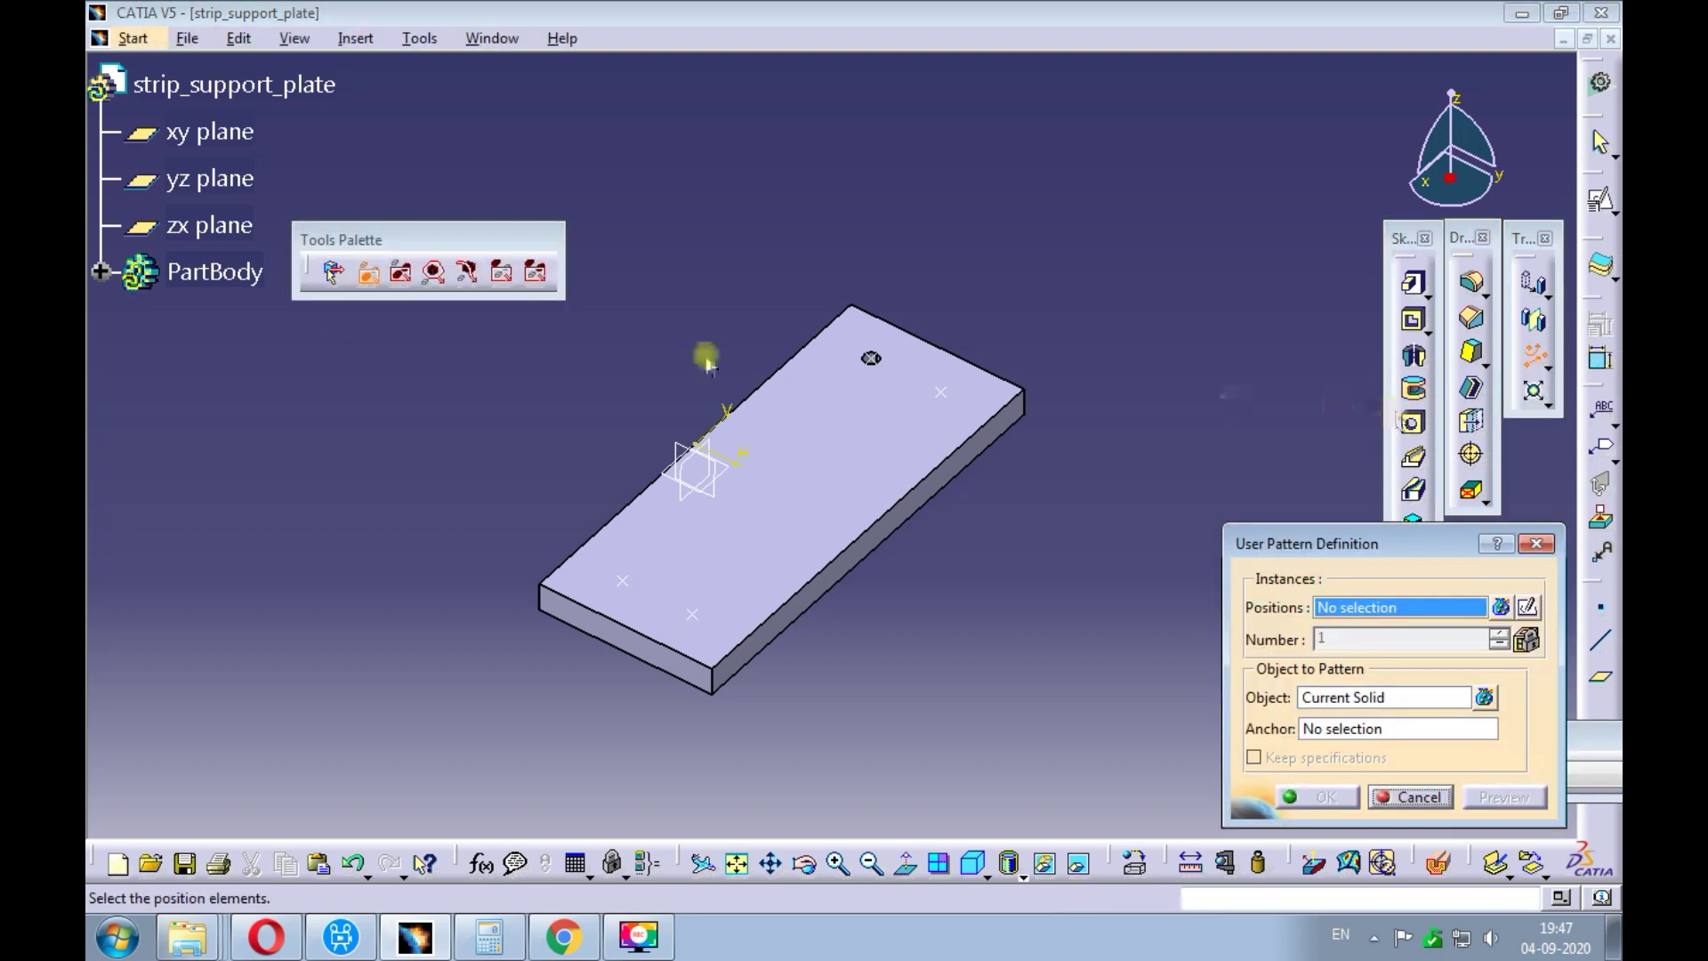
left_click(102, 272)
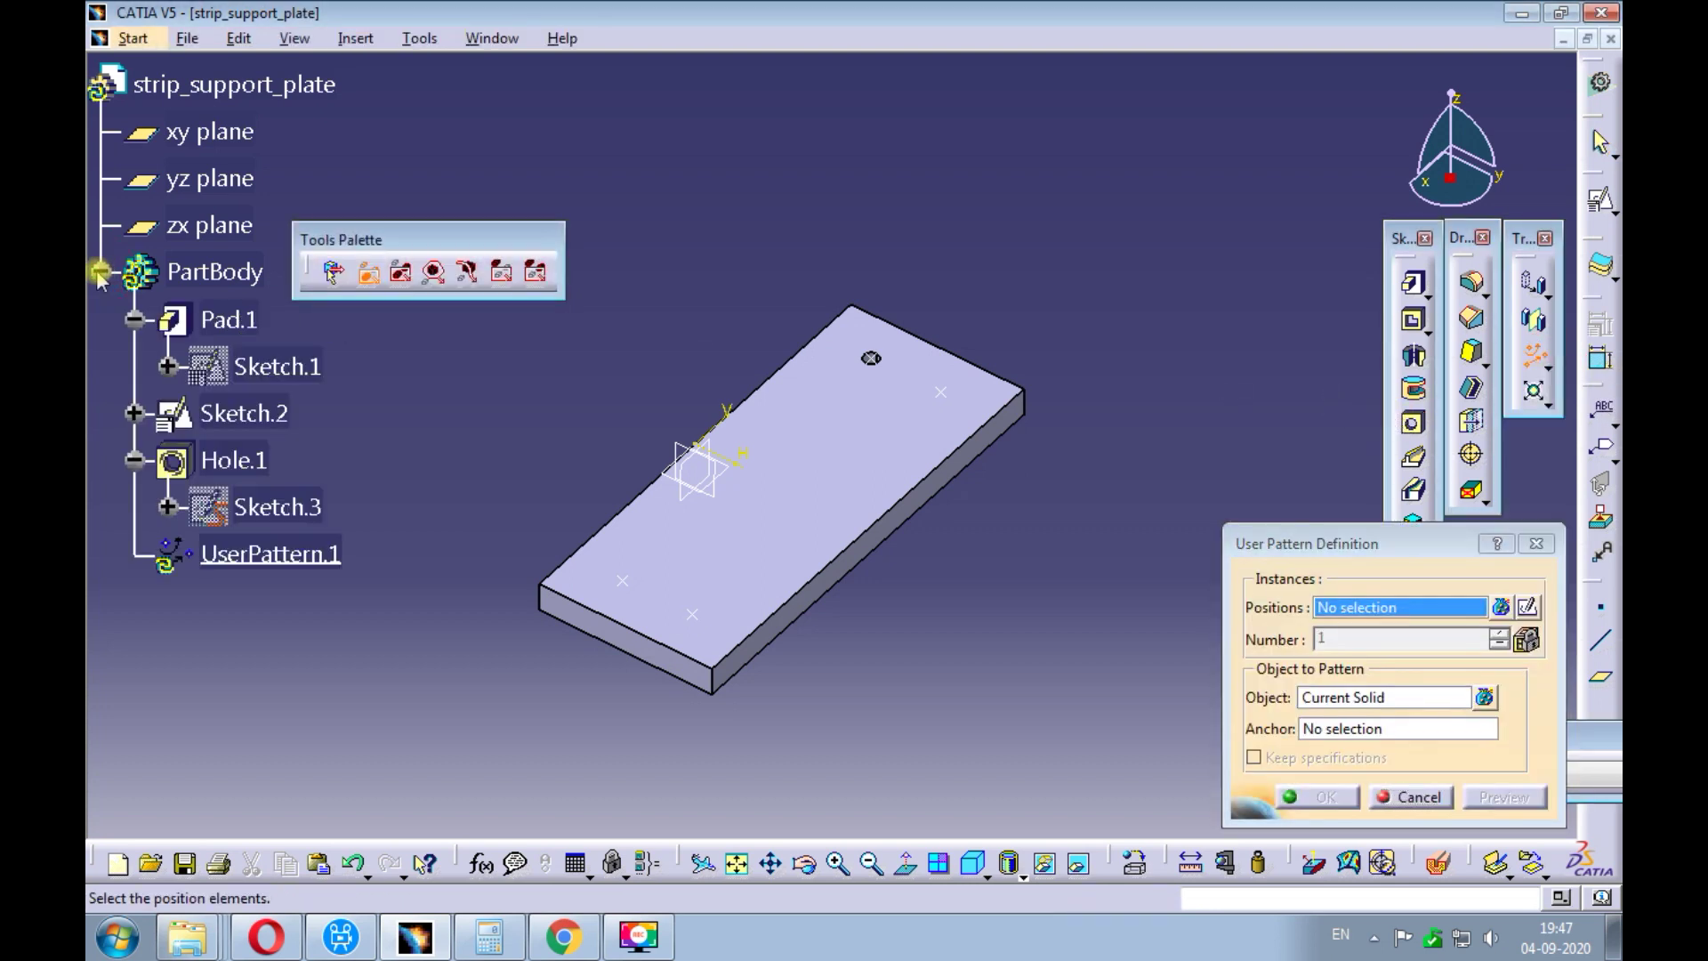
left_click(1334, 699)
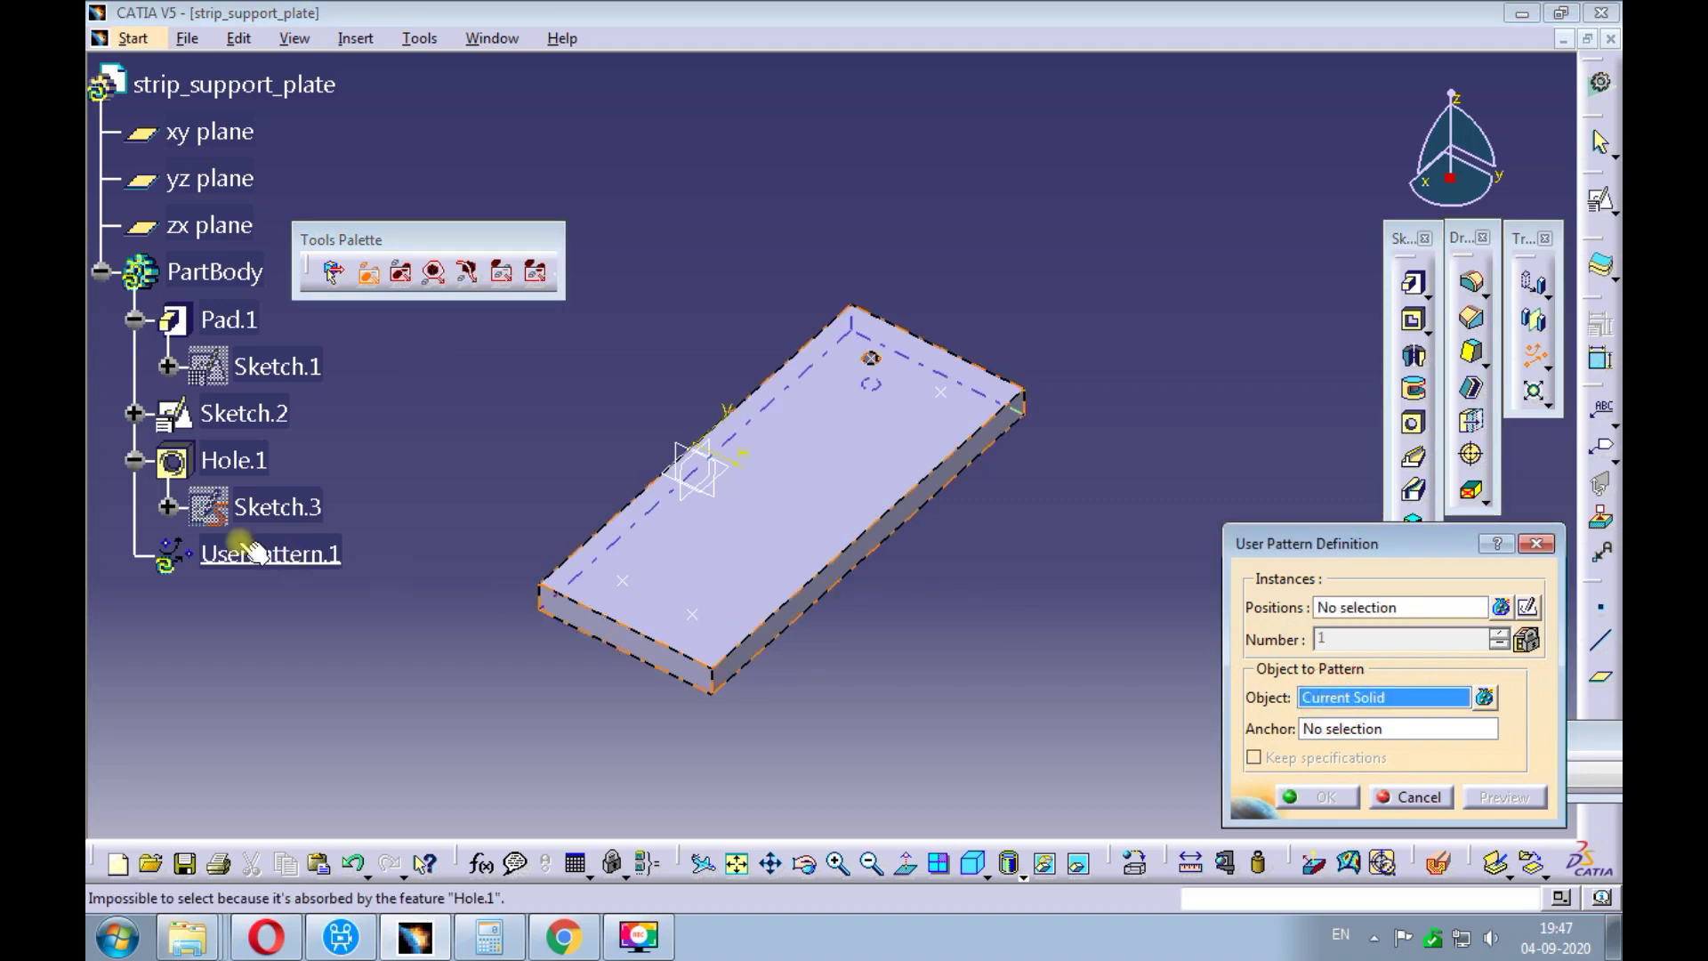
left_click(227, 461)
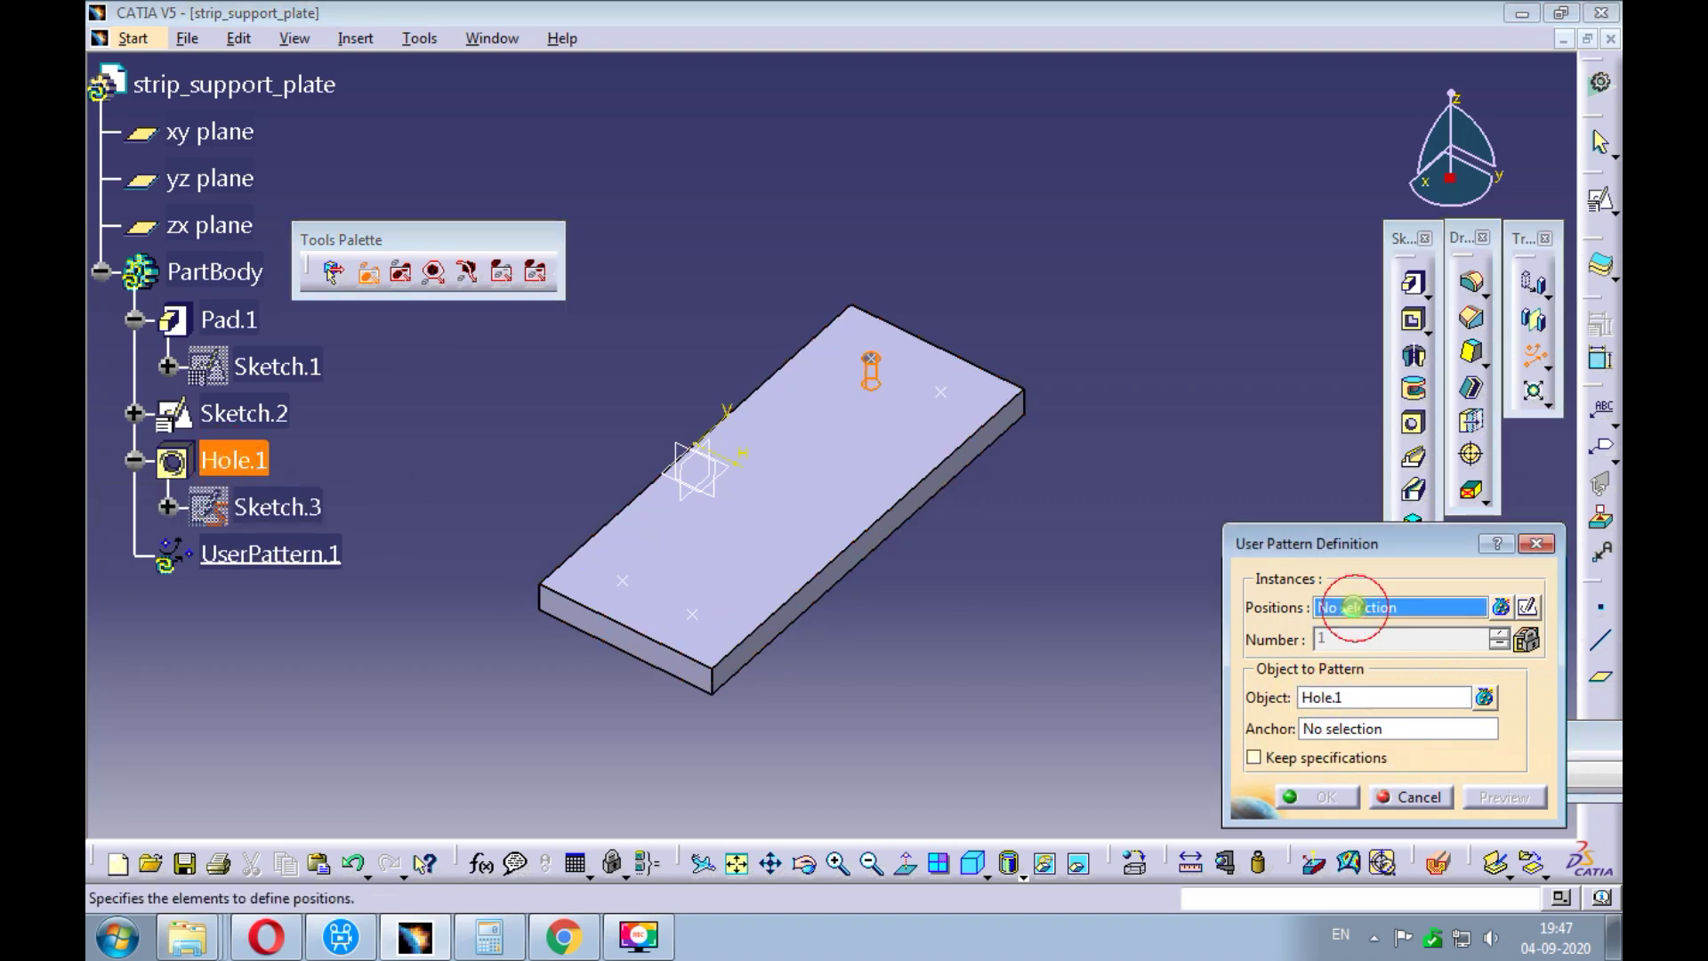
left_click(239, 412)
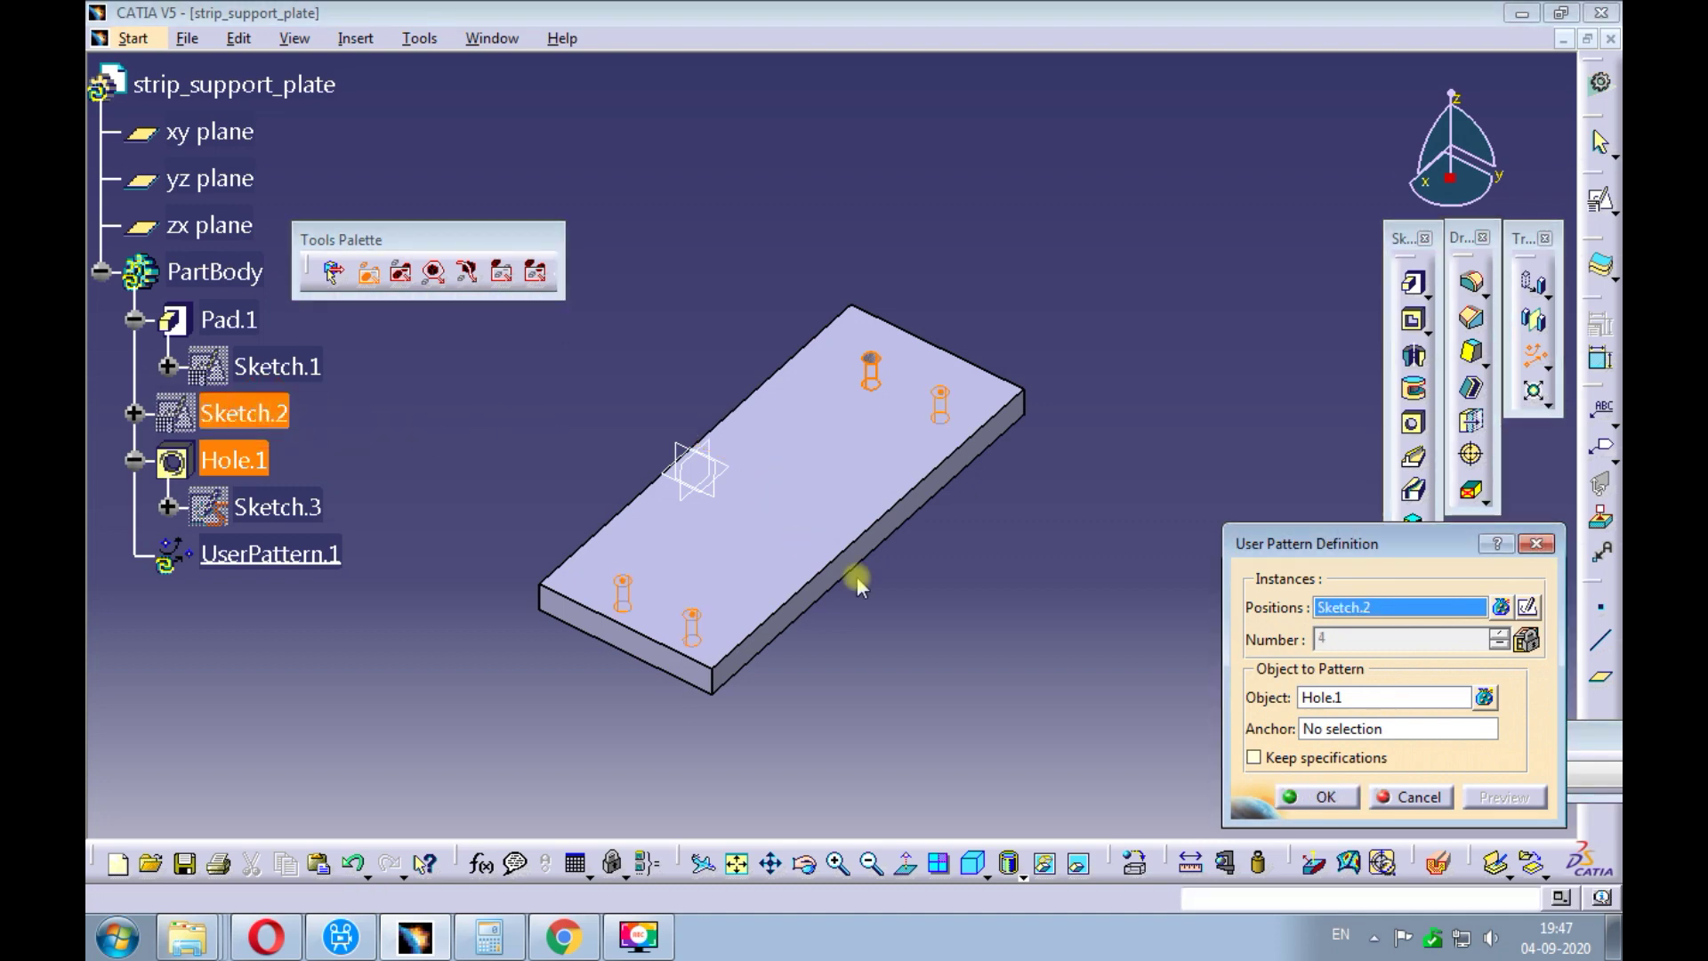
left_click(1306, 787)
- Set the finished plate to isometric view, fit it and save the part as strip_support_plate.CATPart
middle_click_drag(1073, 511, 1048, 484, "ctrl")
left_click(1025, 552)
left_click(1041, 486)
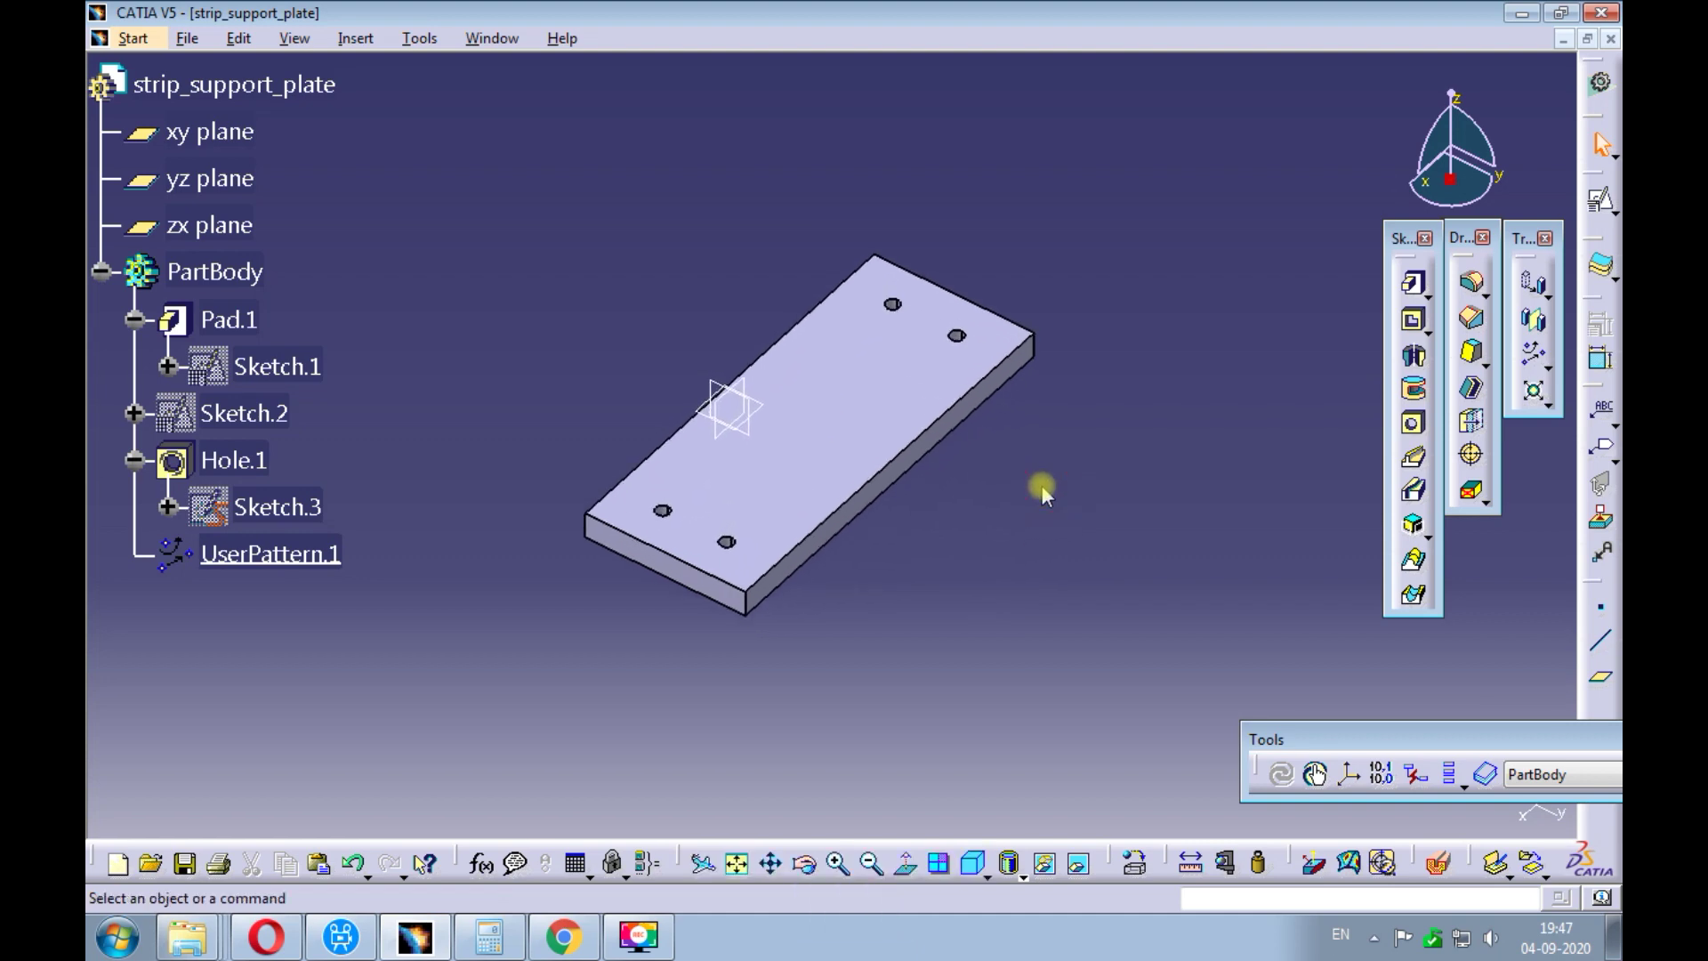
left_click(974, 856)
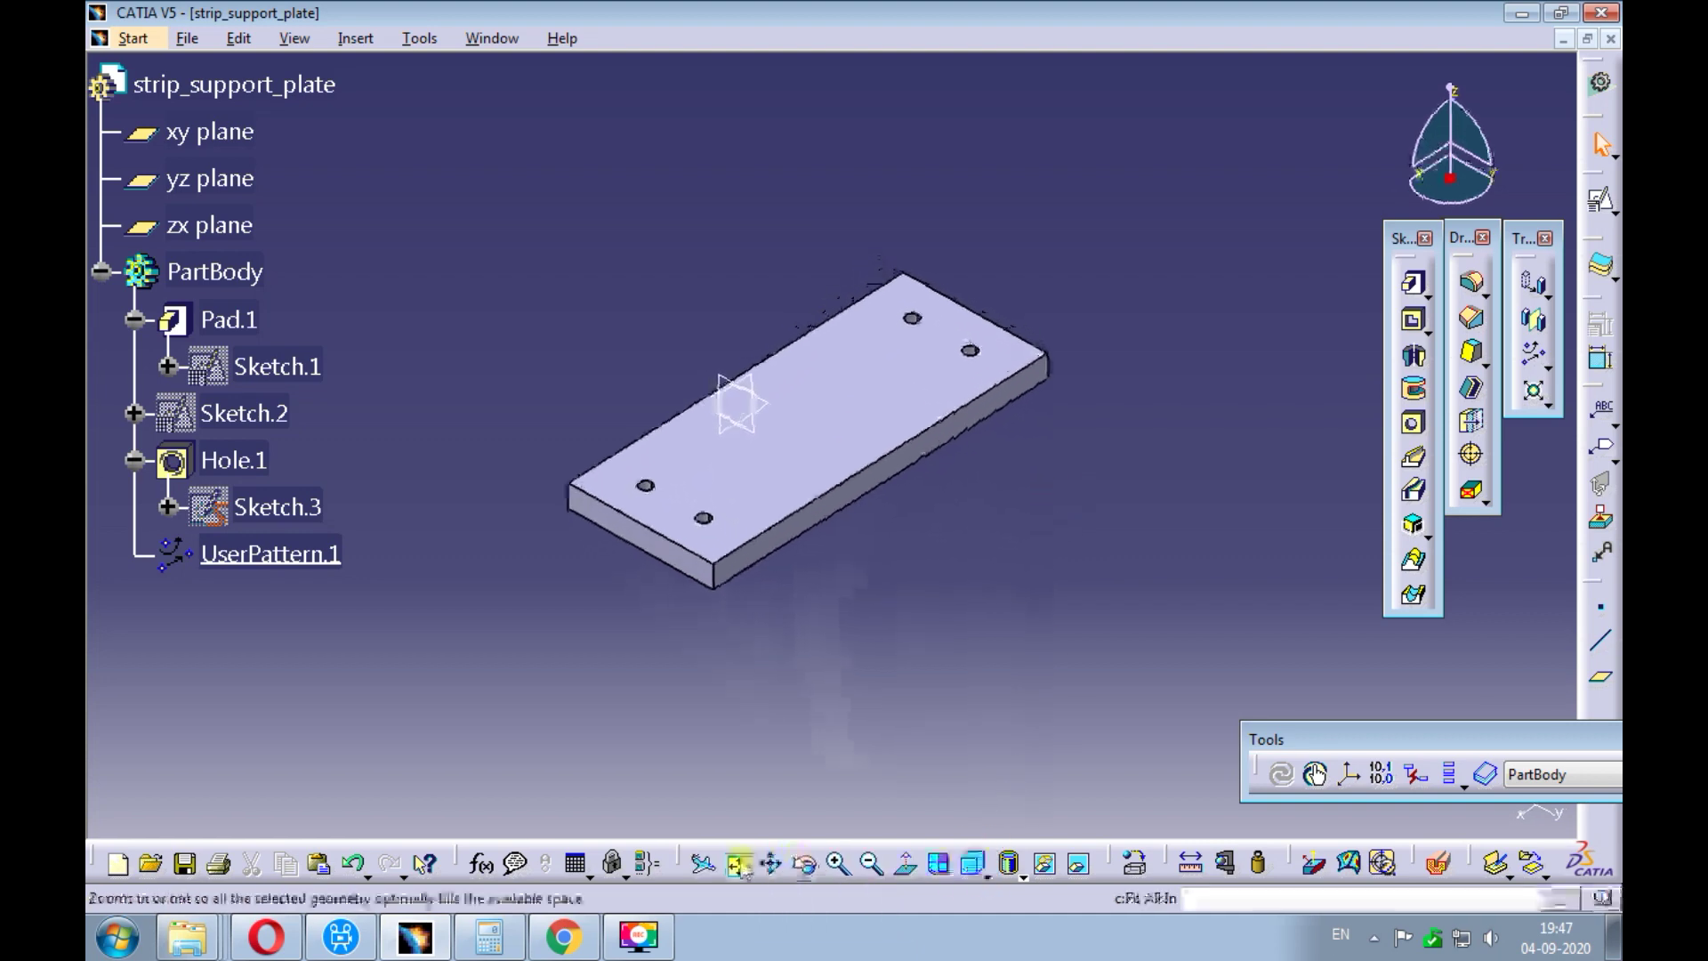
left_click(769, 702)
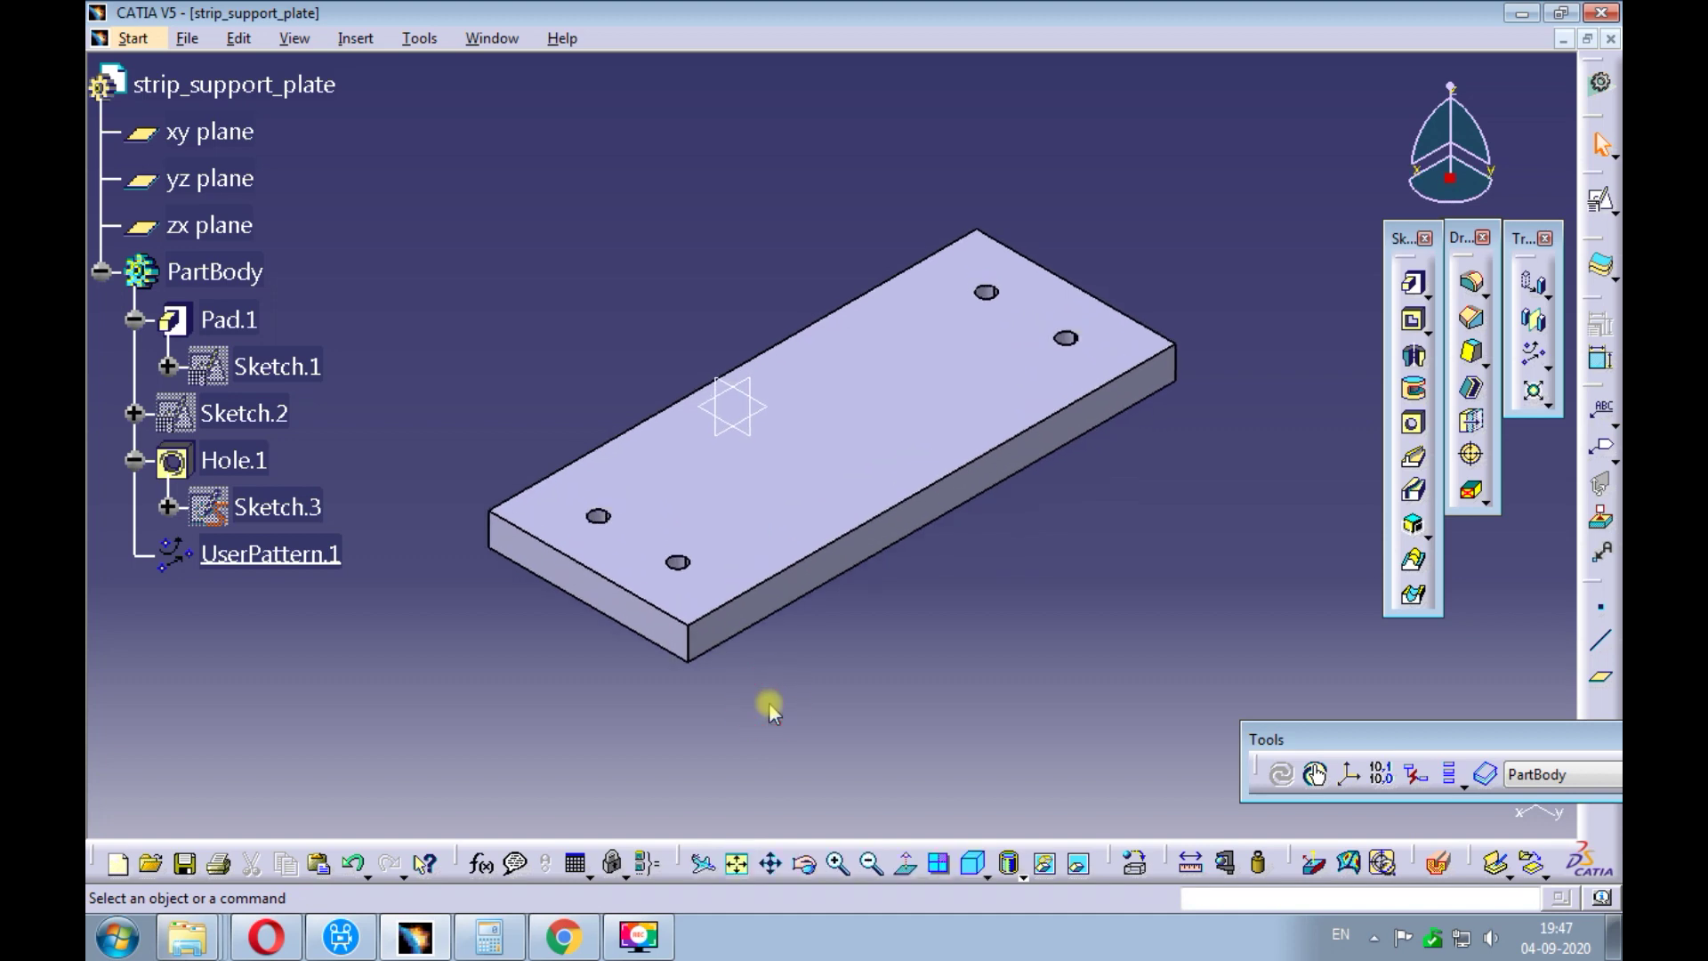
key("ctrl+s")
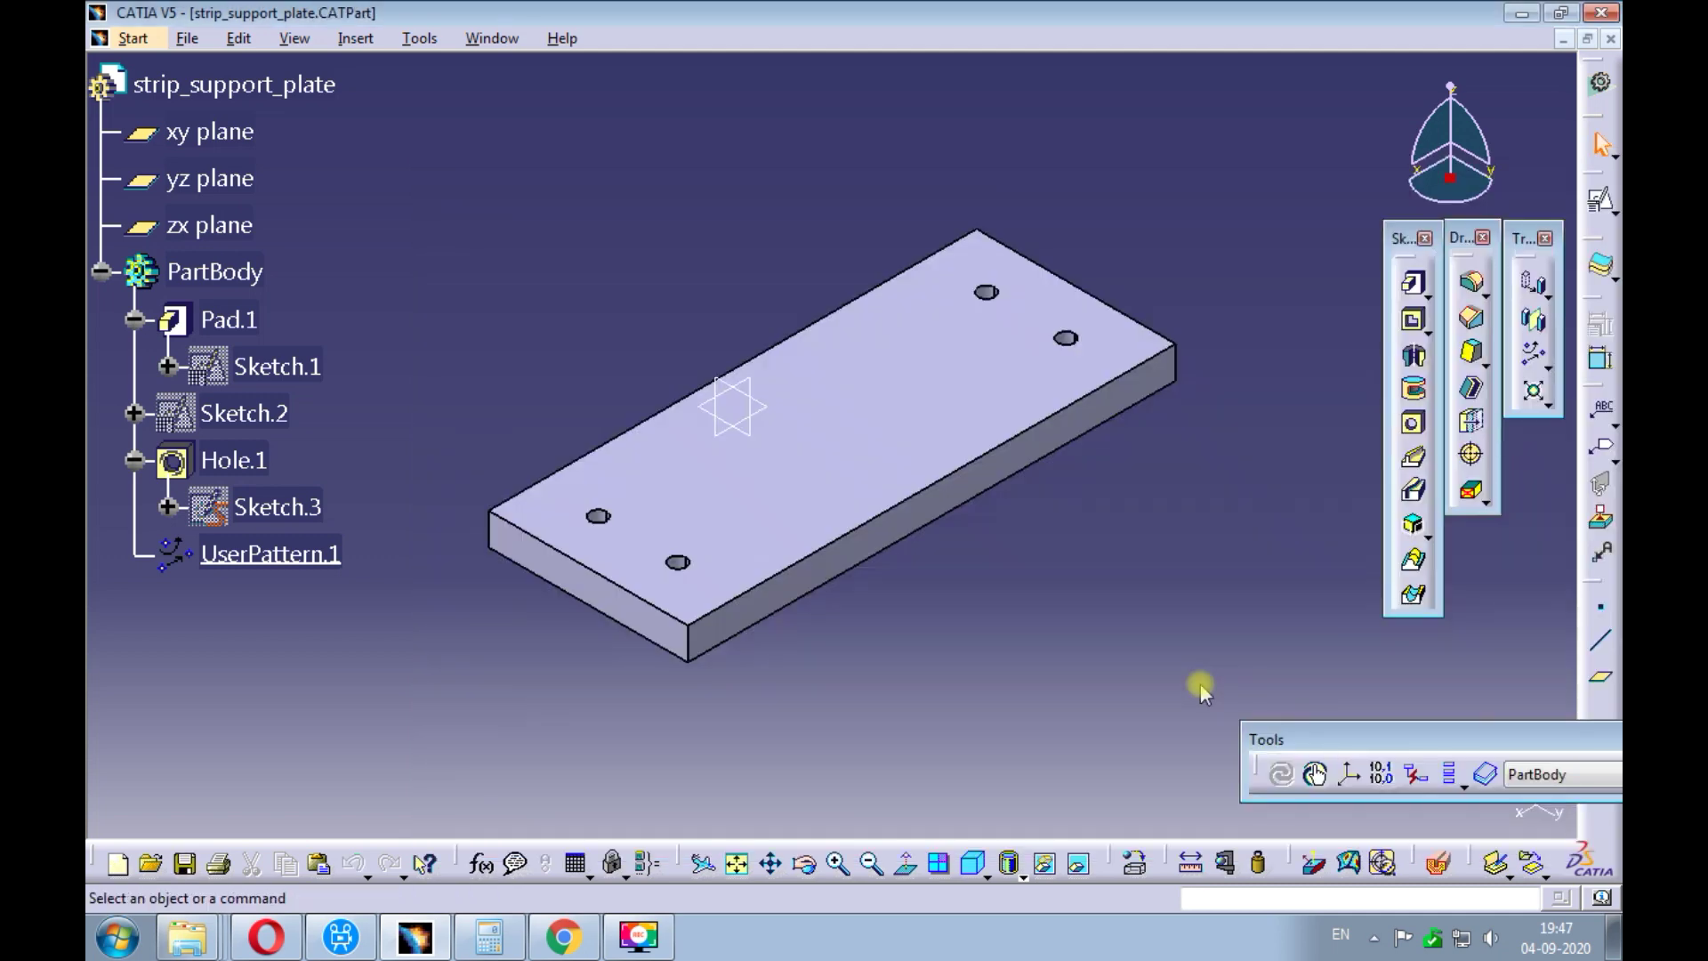
- Switch to Die_Assembly.CATProduct and insert strip_support_plate.CATPart as an existing component under Product1
left_click(494, 40)
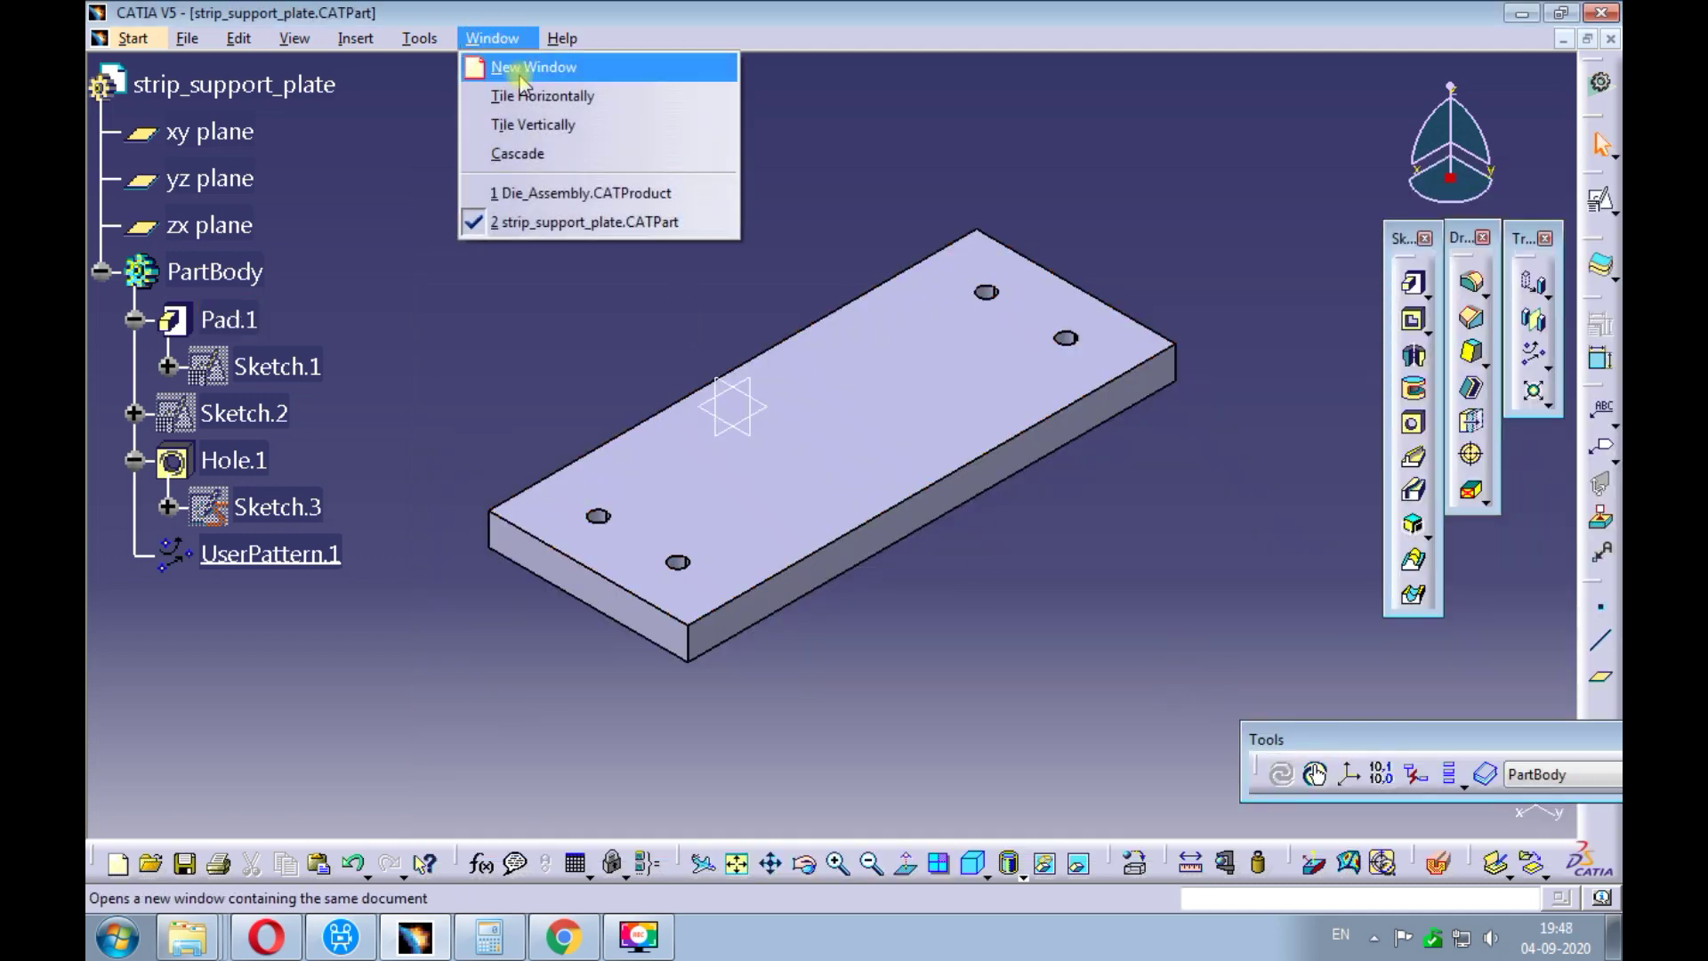
left_click(556, 185)
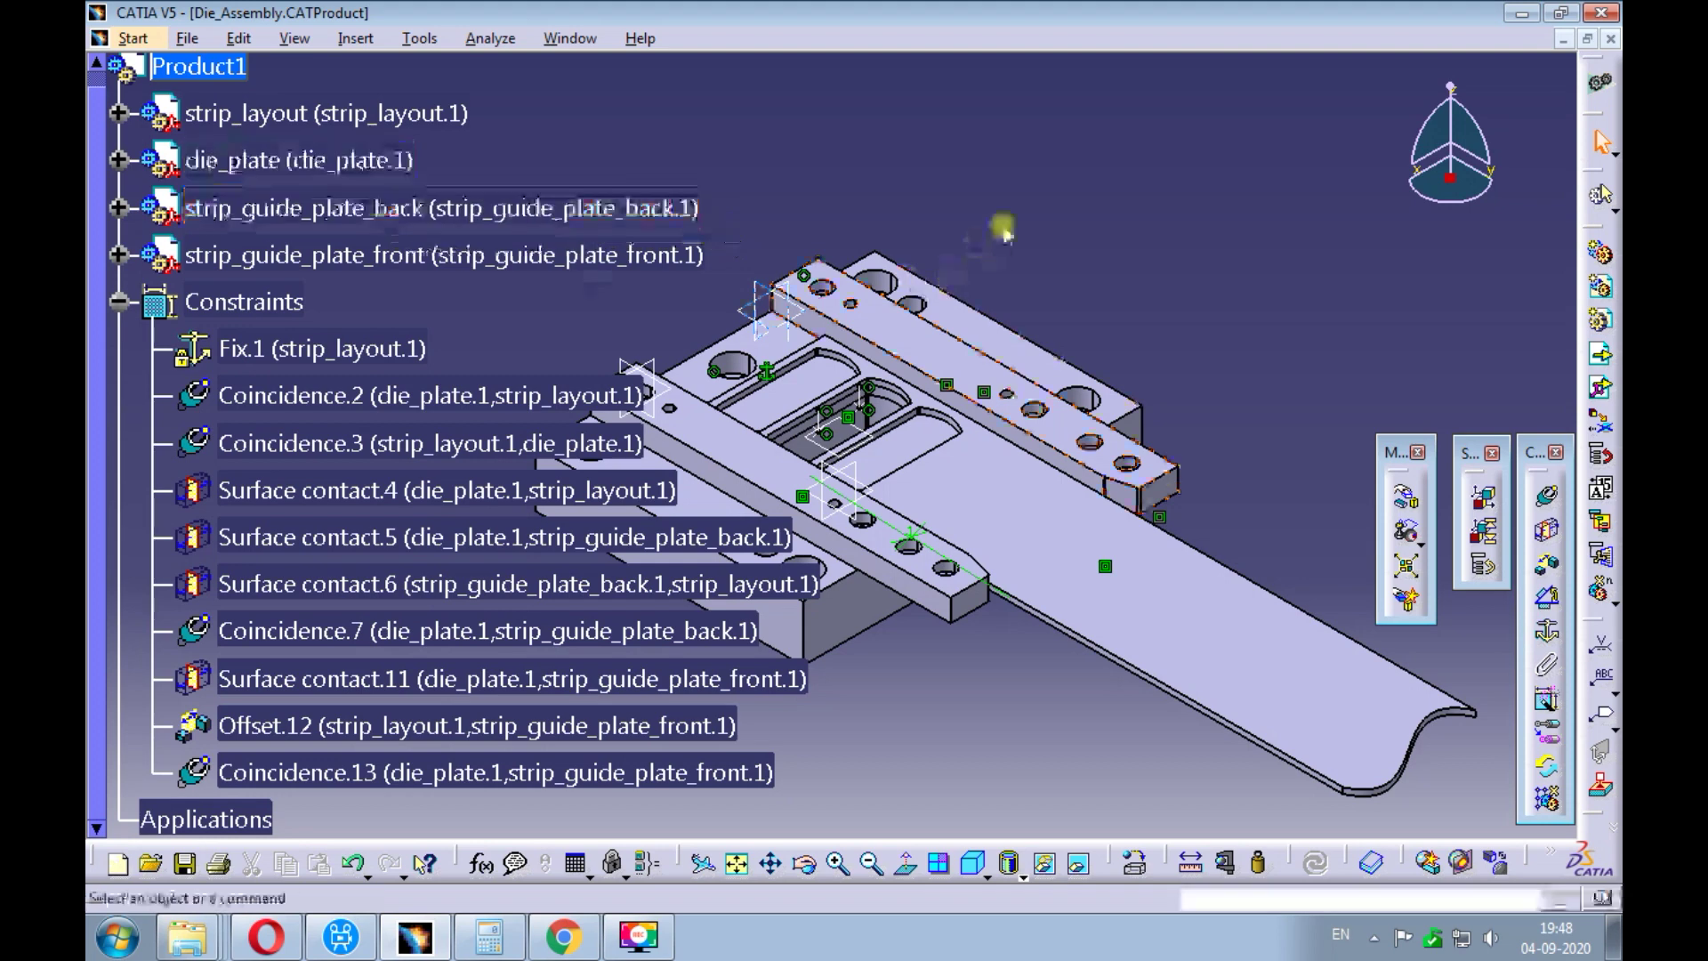
middle_click_drag(1007, 220, 1040, 194)
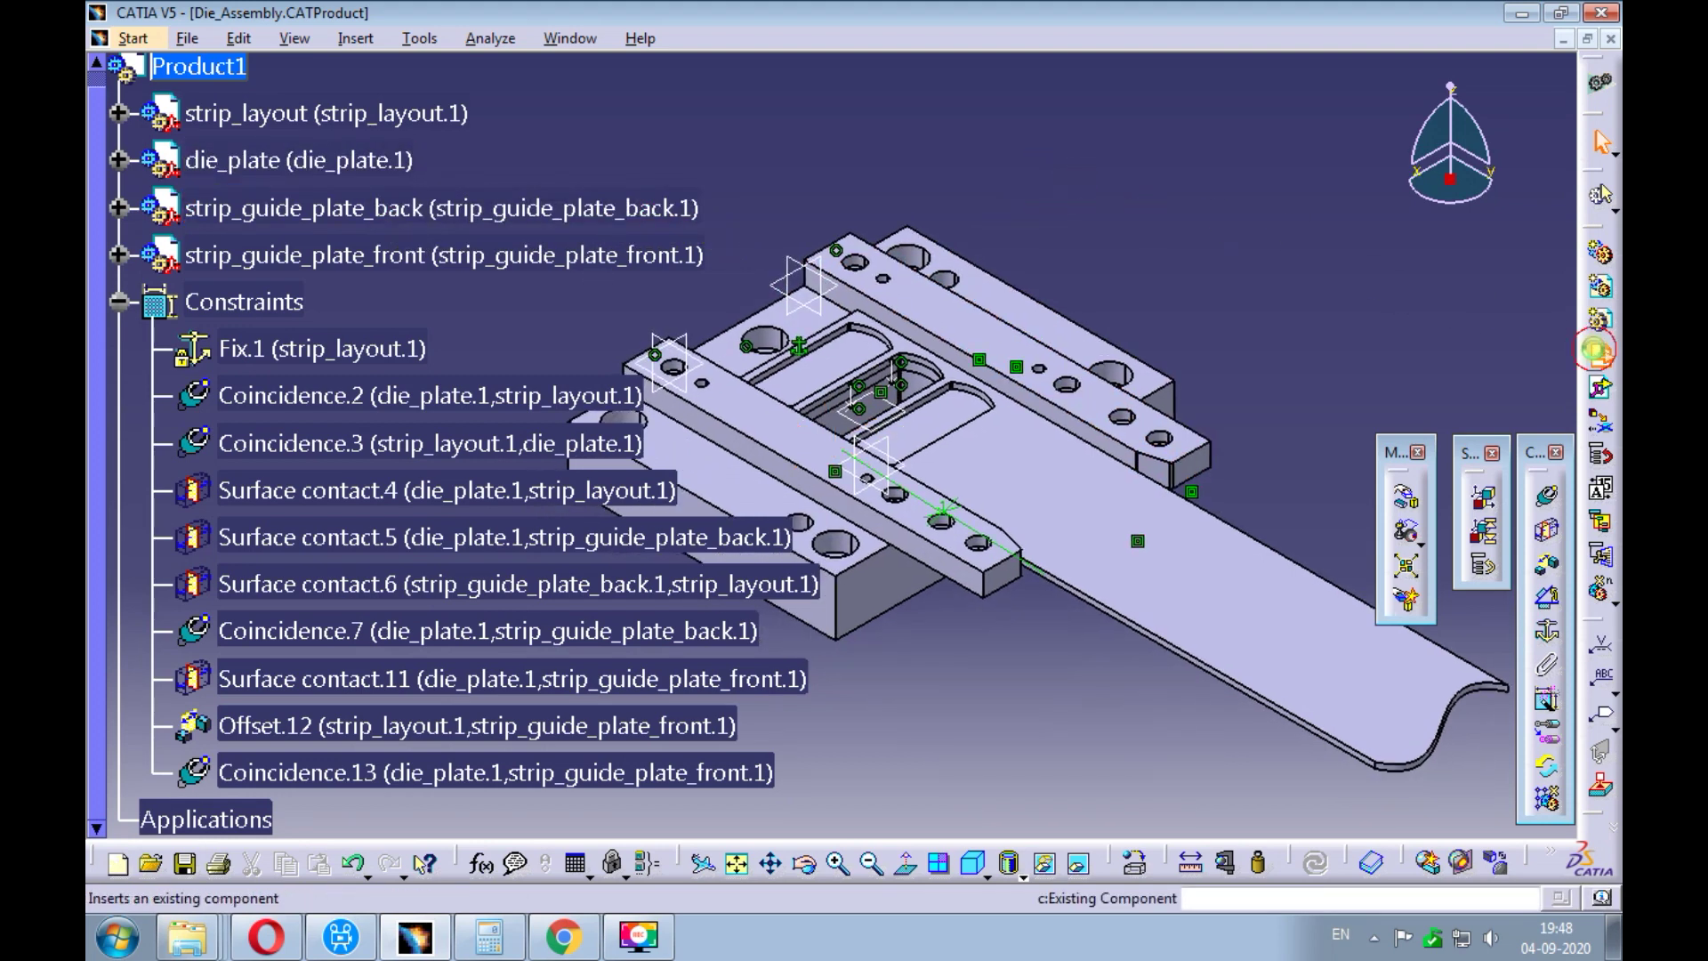
left_click(266, 87)
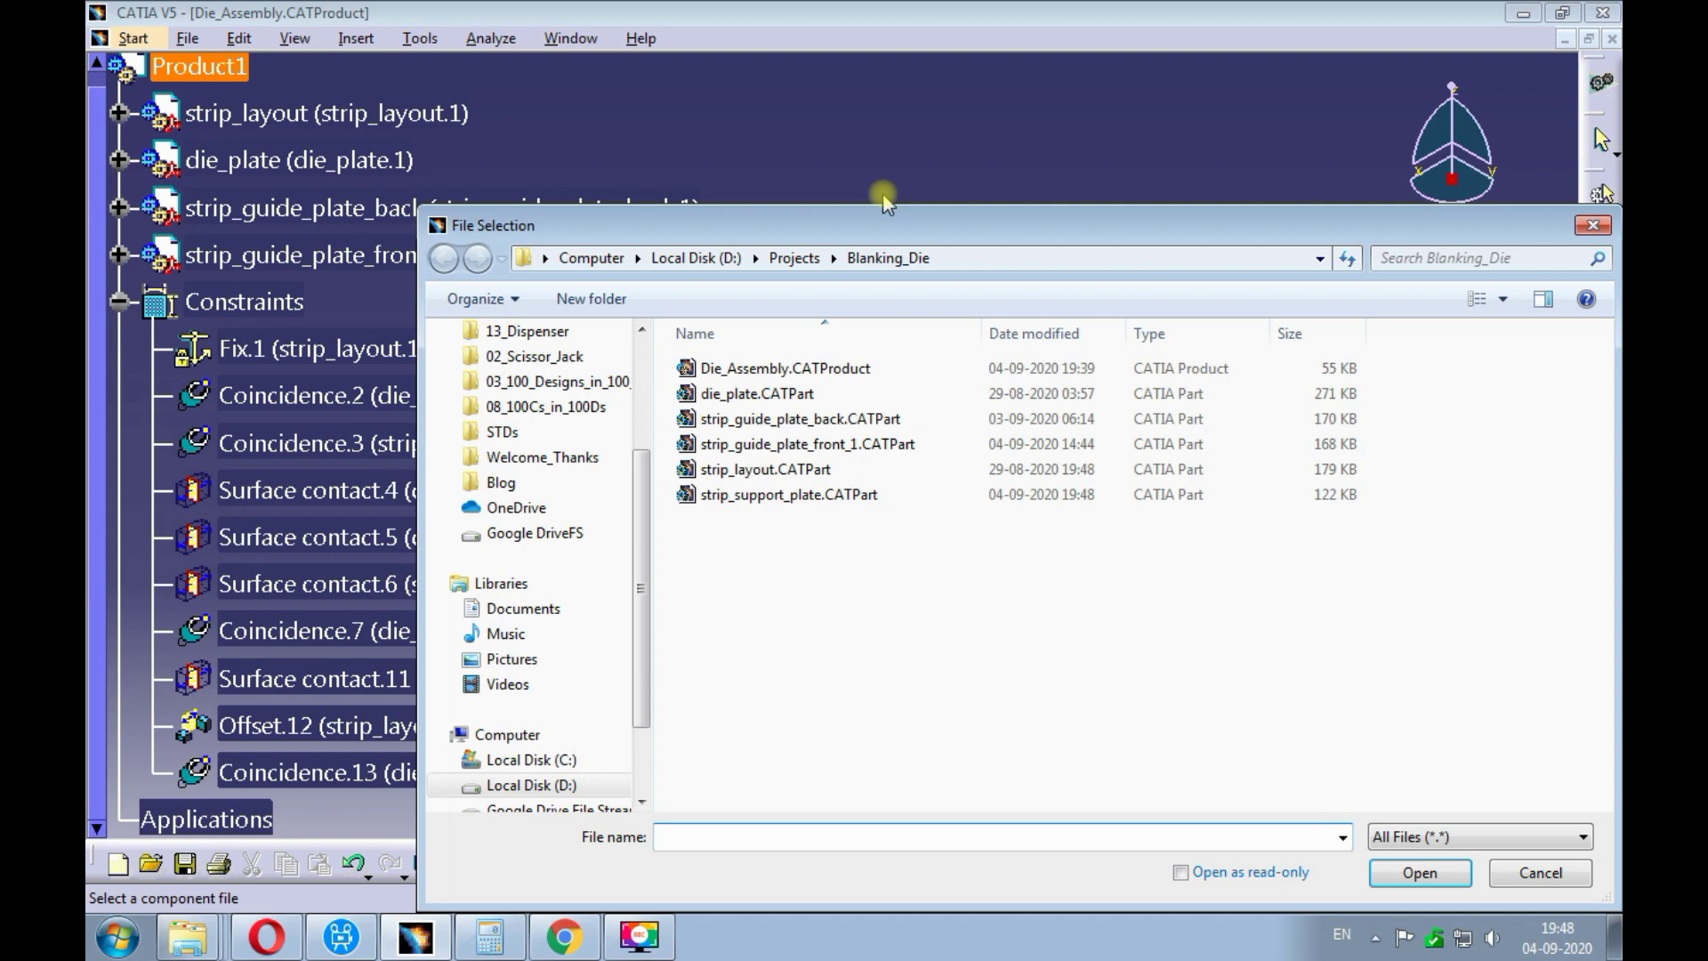
double_click(783, 494)
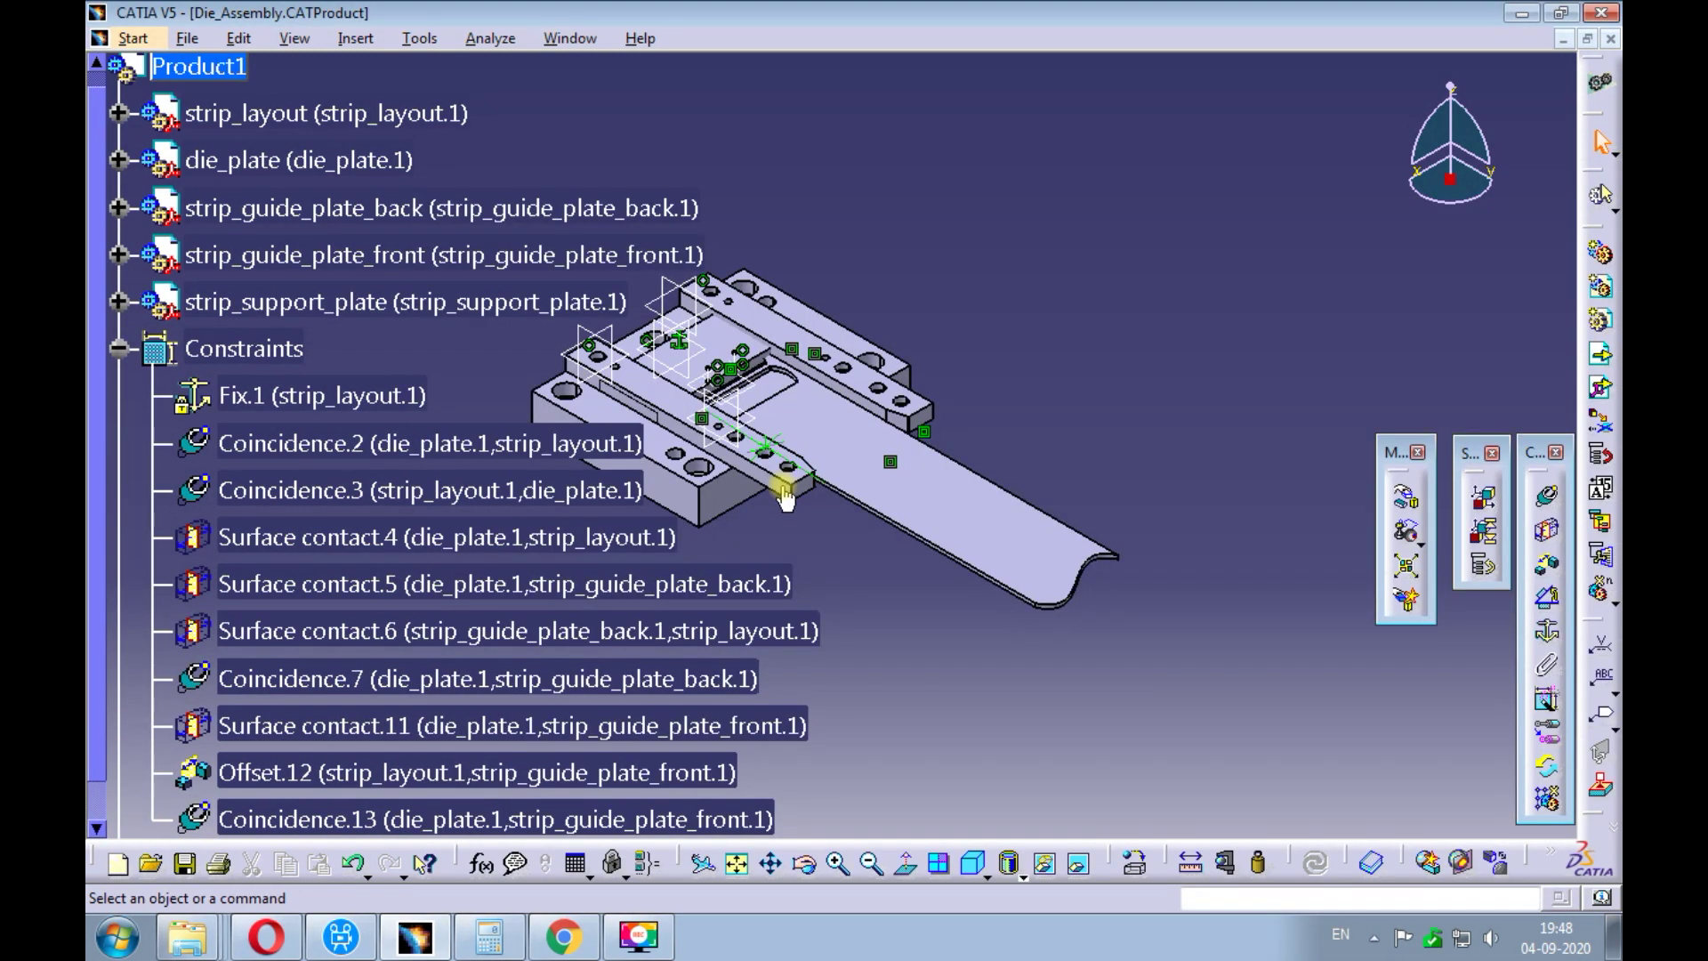
- Move the strip support plate along the X and Y axes to a clear spot beside the die plate
middle_click_drag(898, 240, 1056, 191)
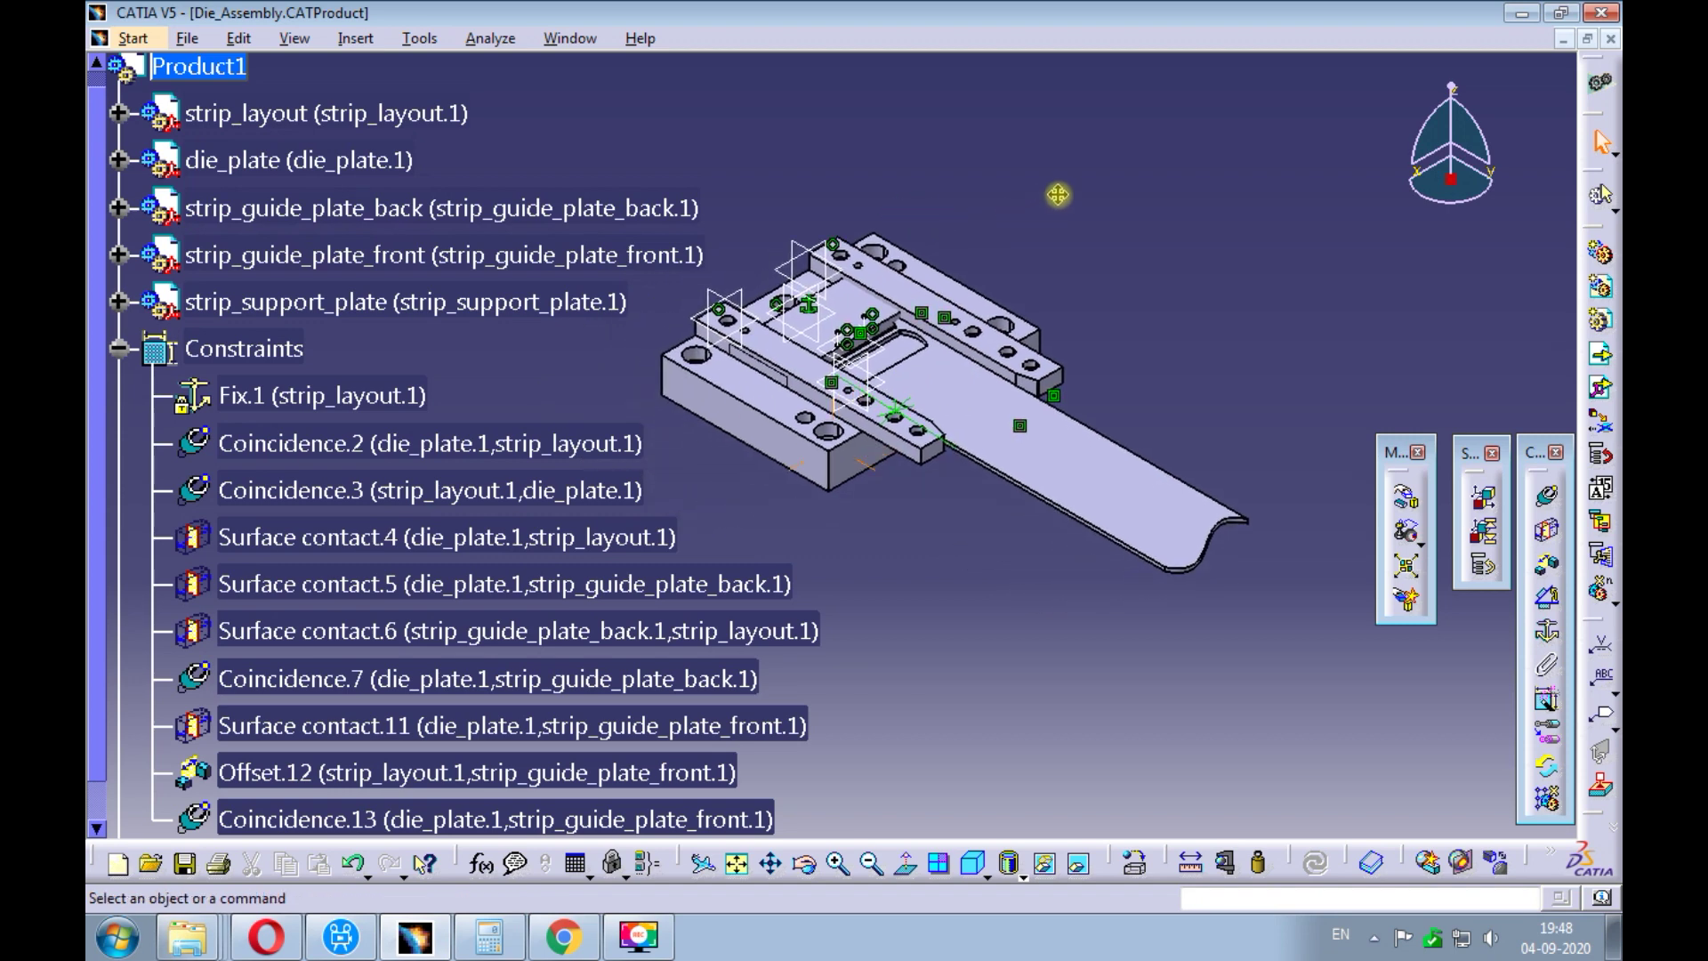
left_click(1402, 501)
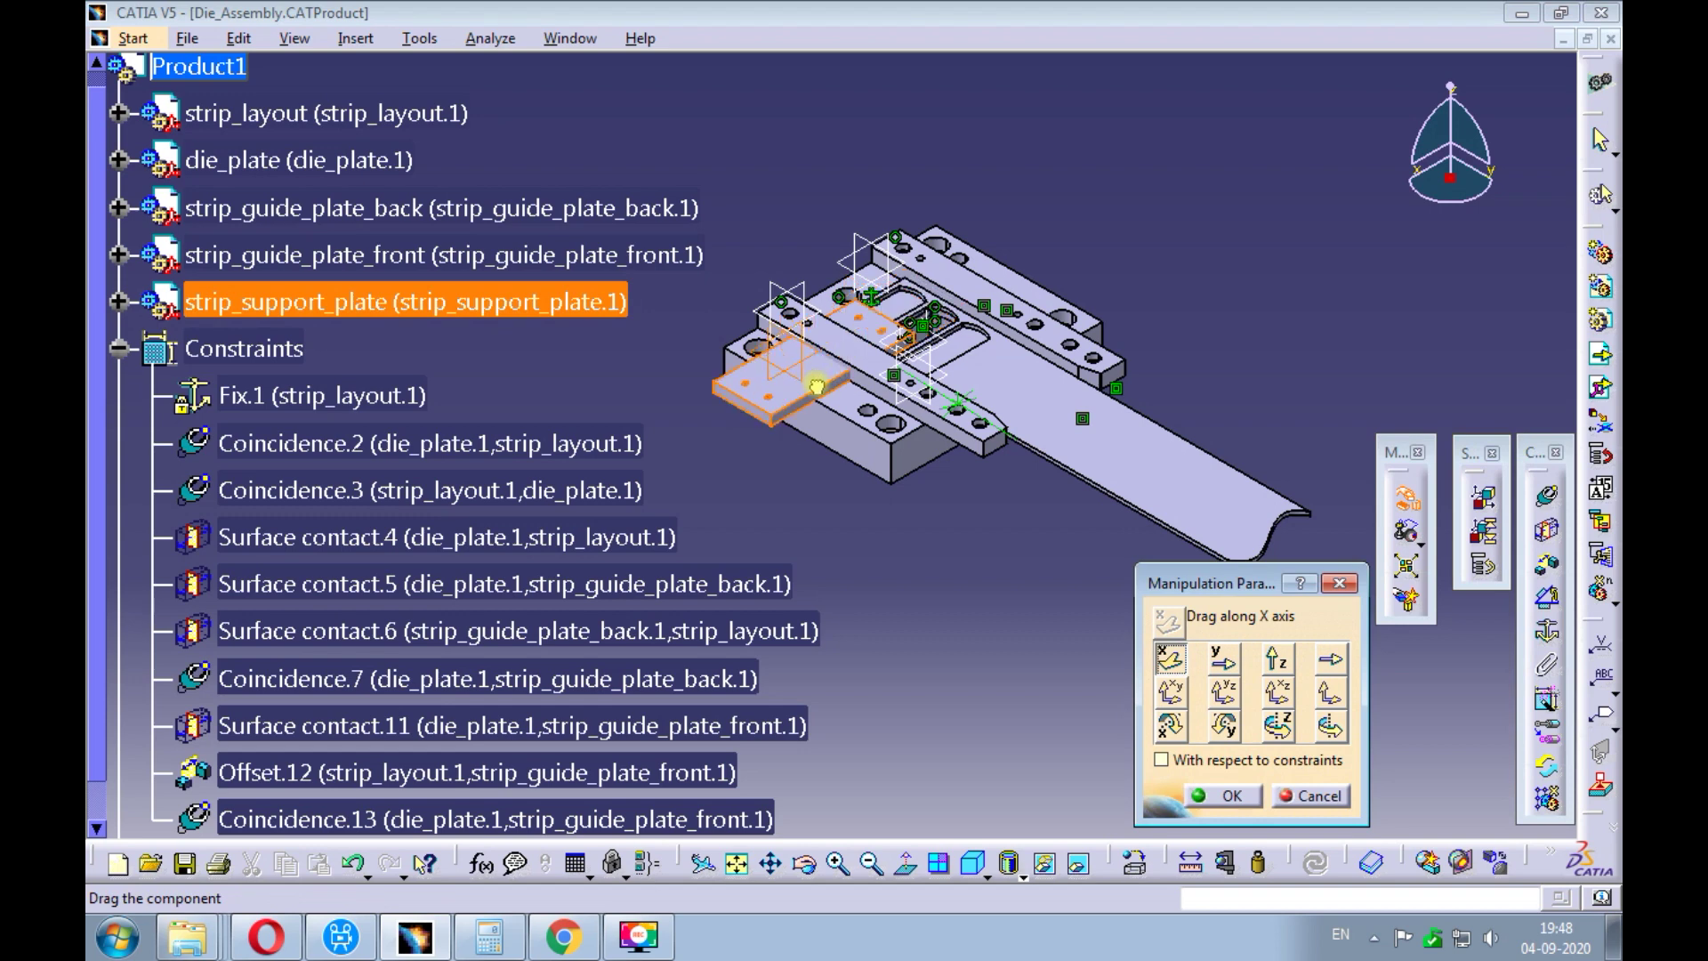
left_click(1223, 659)
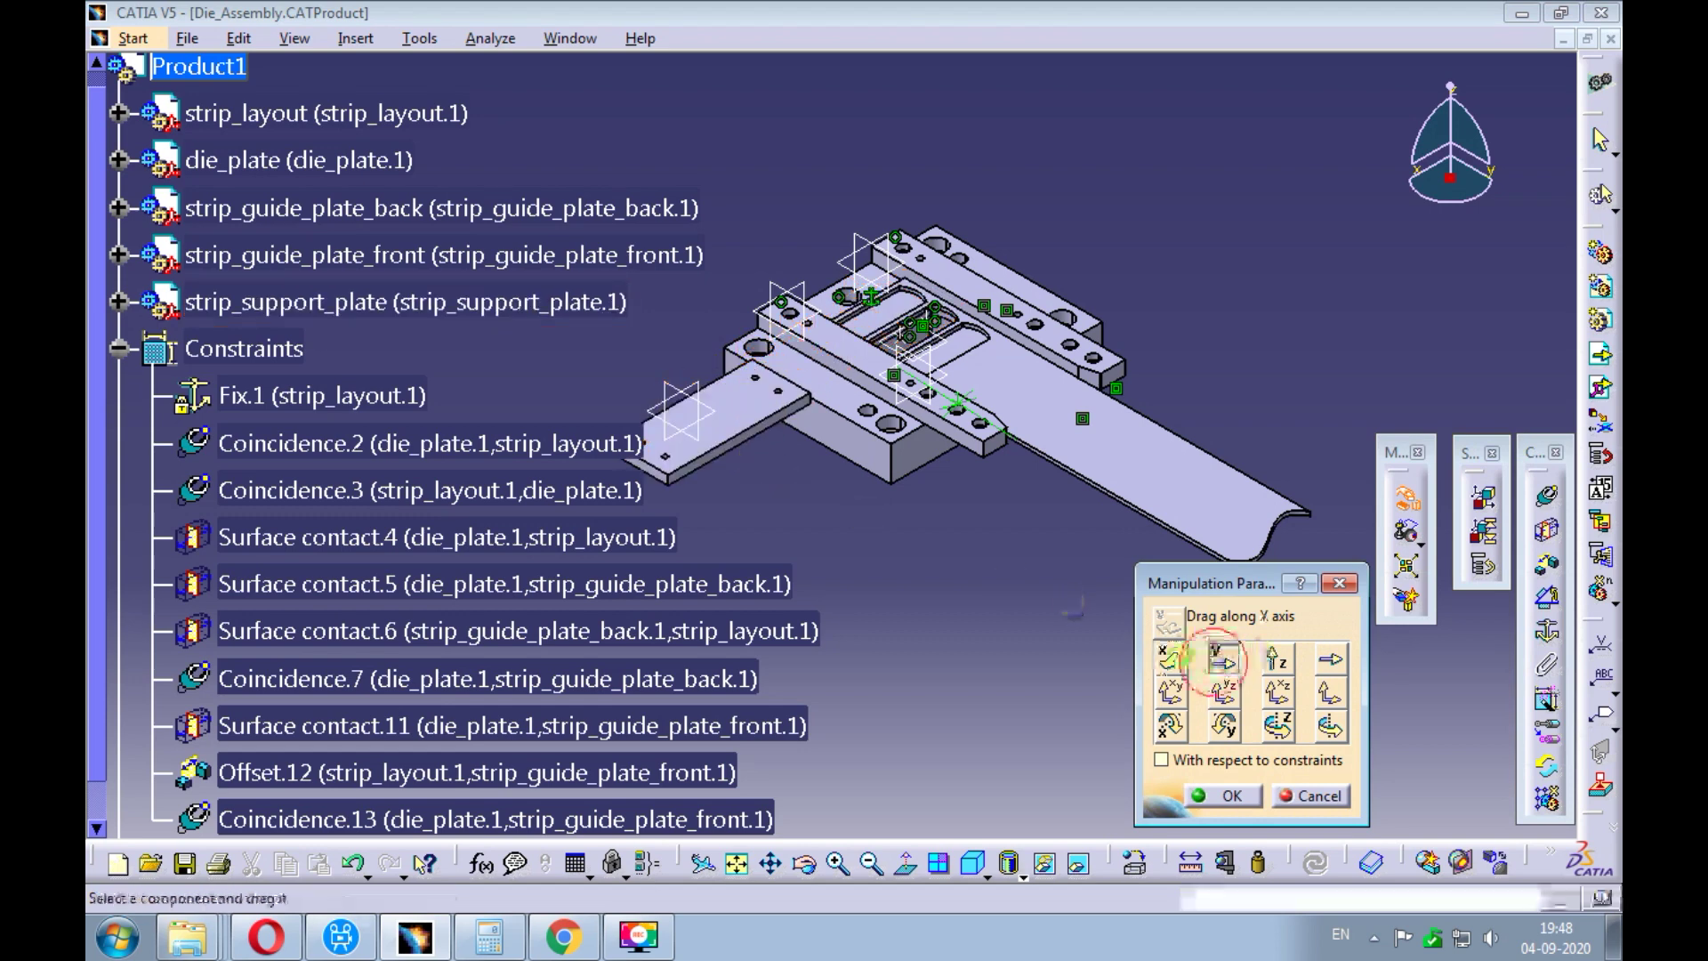
left_click_drag(747, 431, 1007, 587)
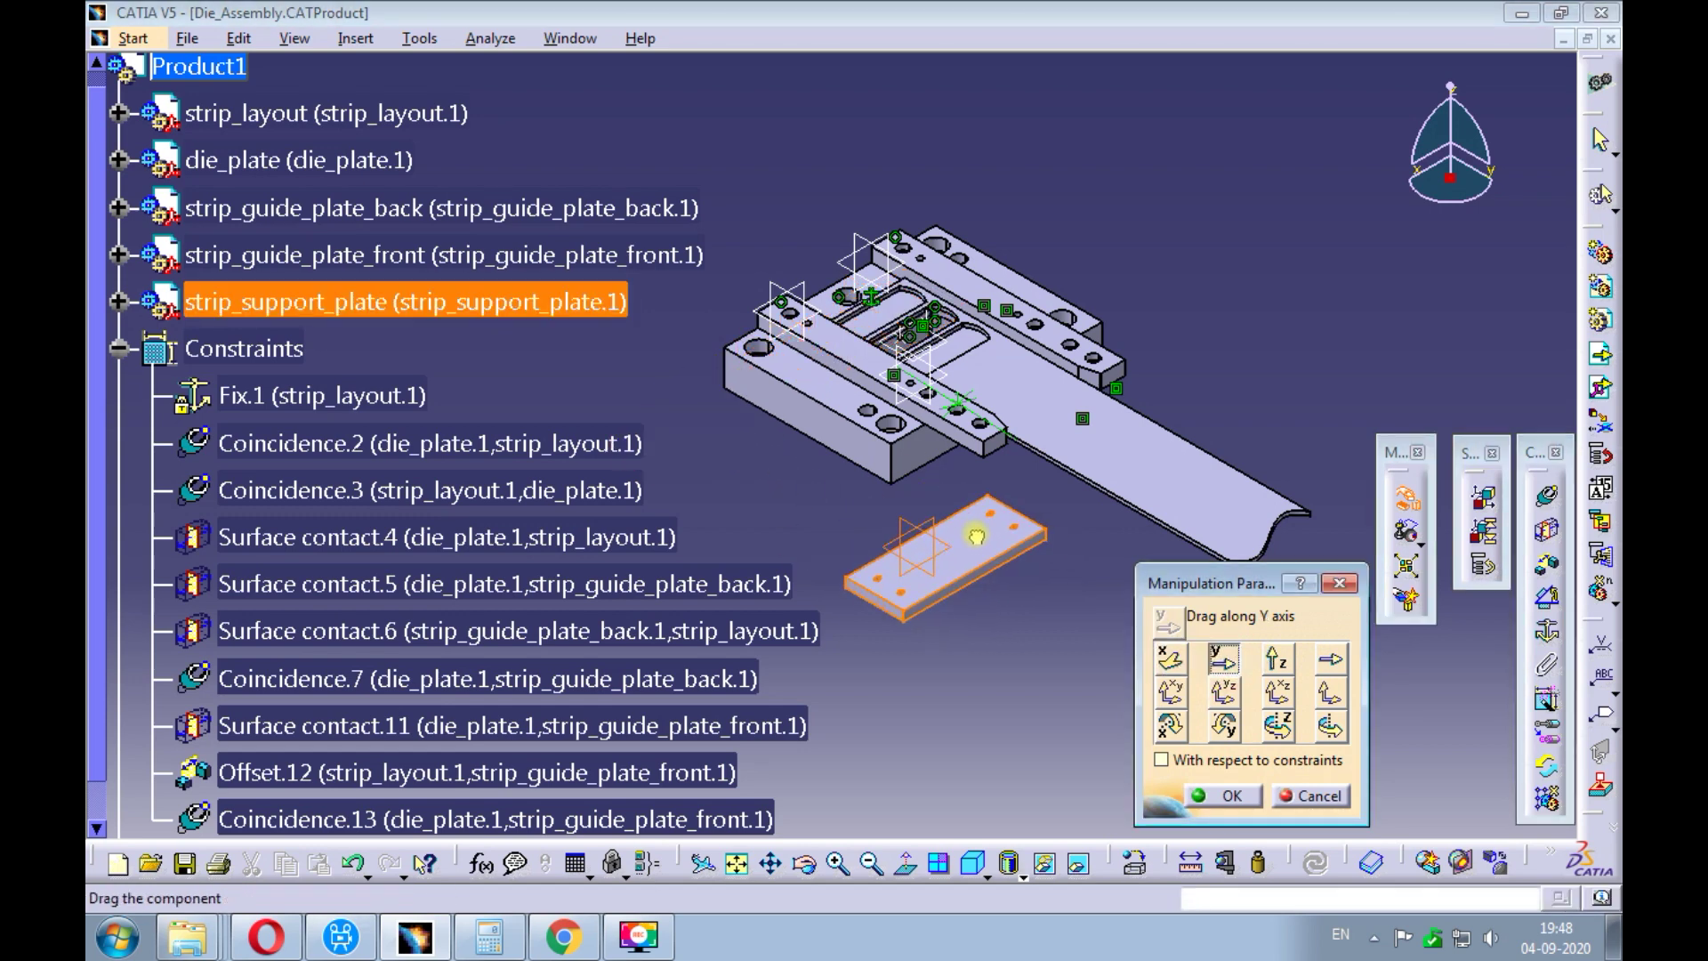
left_click(1223, 794)
- Add a contact constraint between the support plate's top face and the underside of the front strip guide plate
middle_click_drag(1091, 616, 1149, 515, "ctrl")
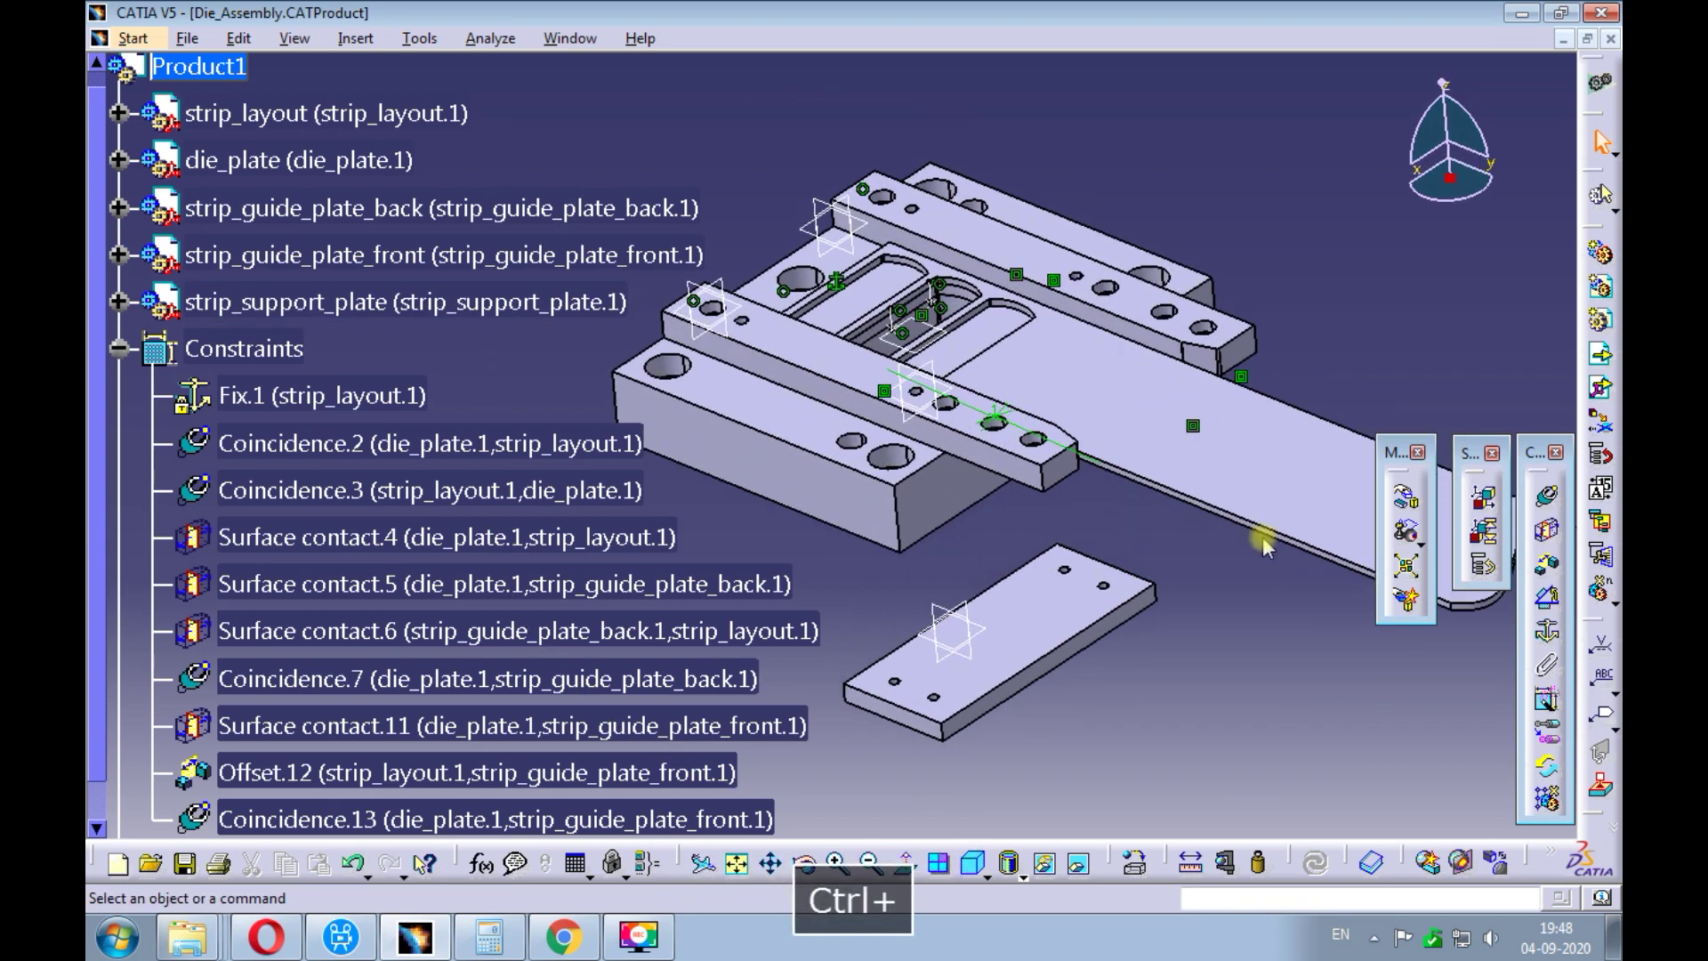
left_click(1546, 532)
left_click(1050, 622)
middle_click_drag(943, 556, 919, 276)
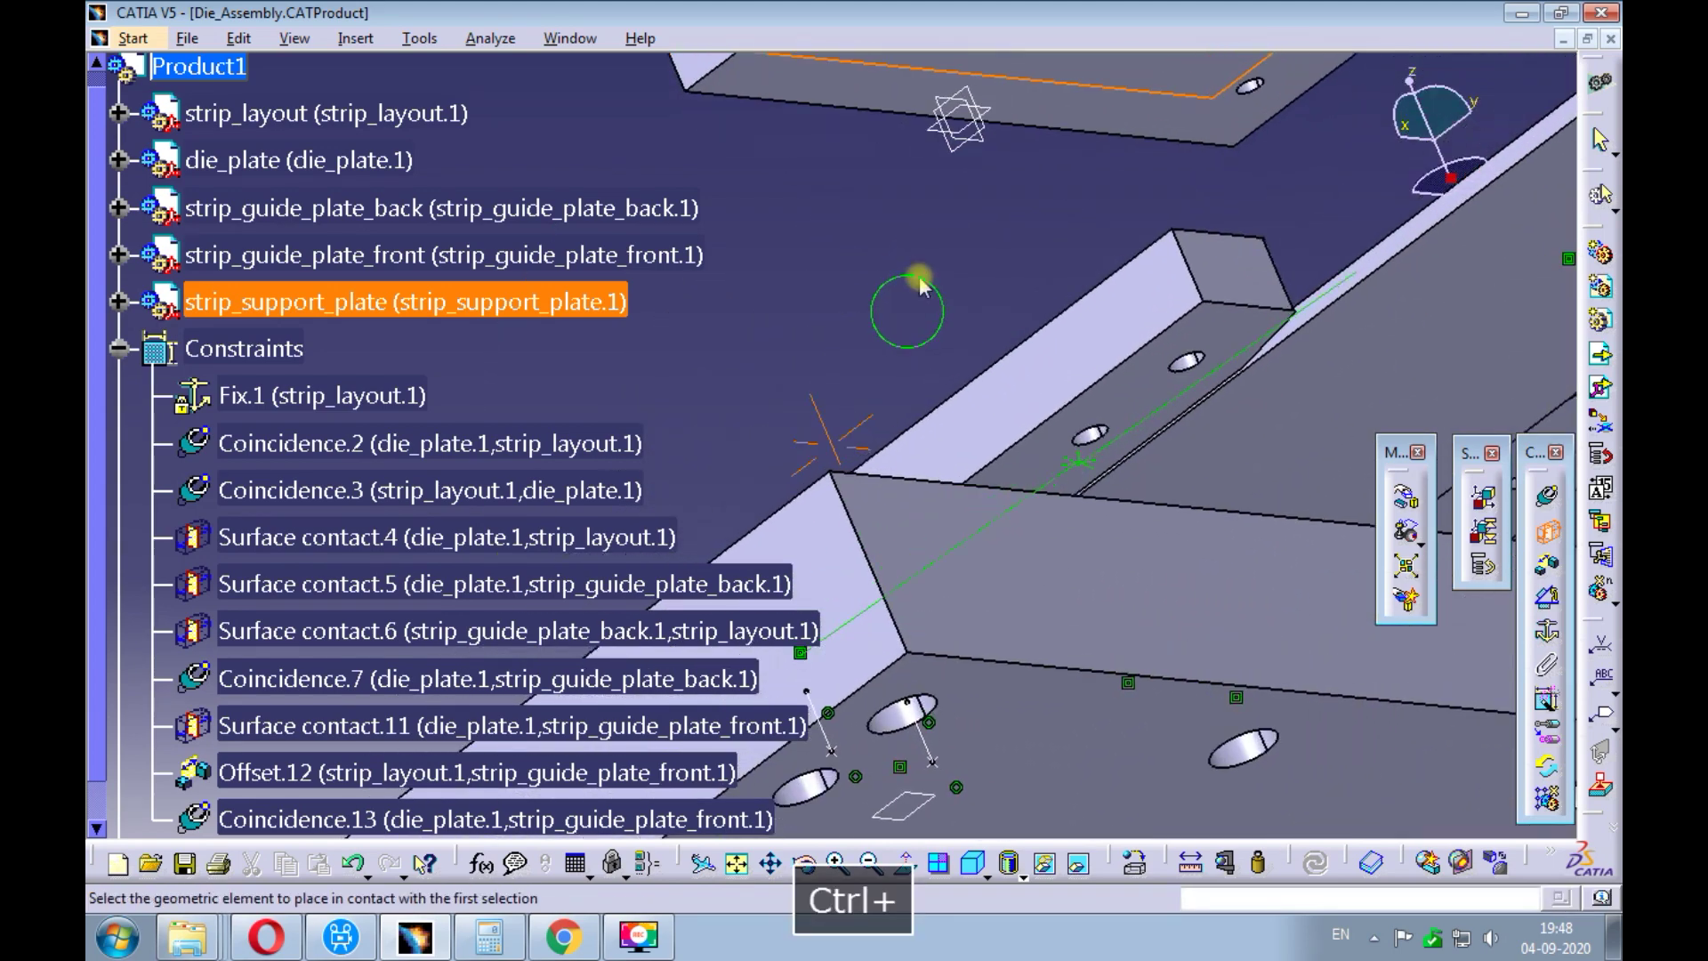
left_click(1112, 382)
- Add a contact constraint between the support plate's long side face and the die plate's end face
middle_click_drag(1087, 251, 1058, 569, "ctrl")
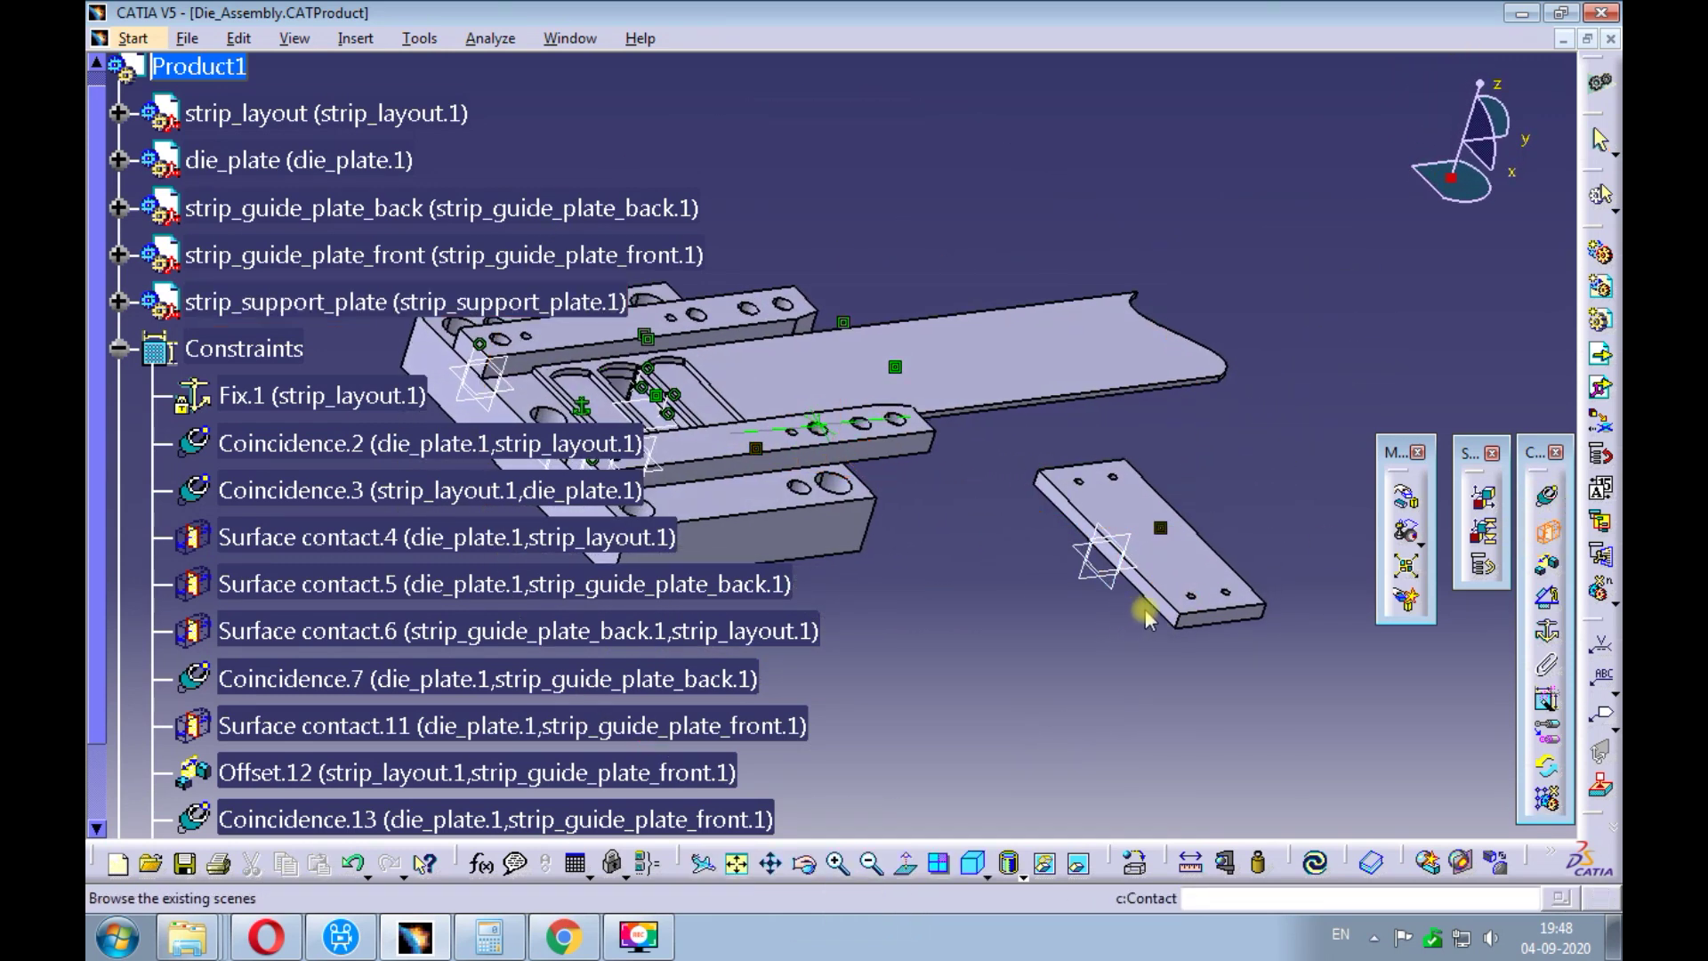
middle_click_drag(1091, 484, 993, 513, "ctrl")
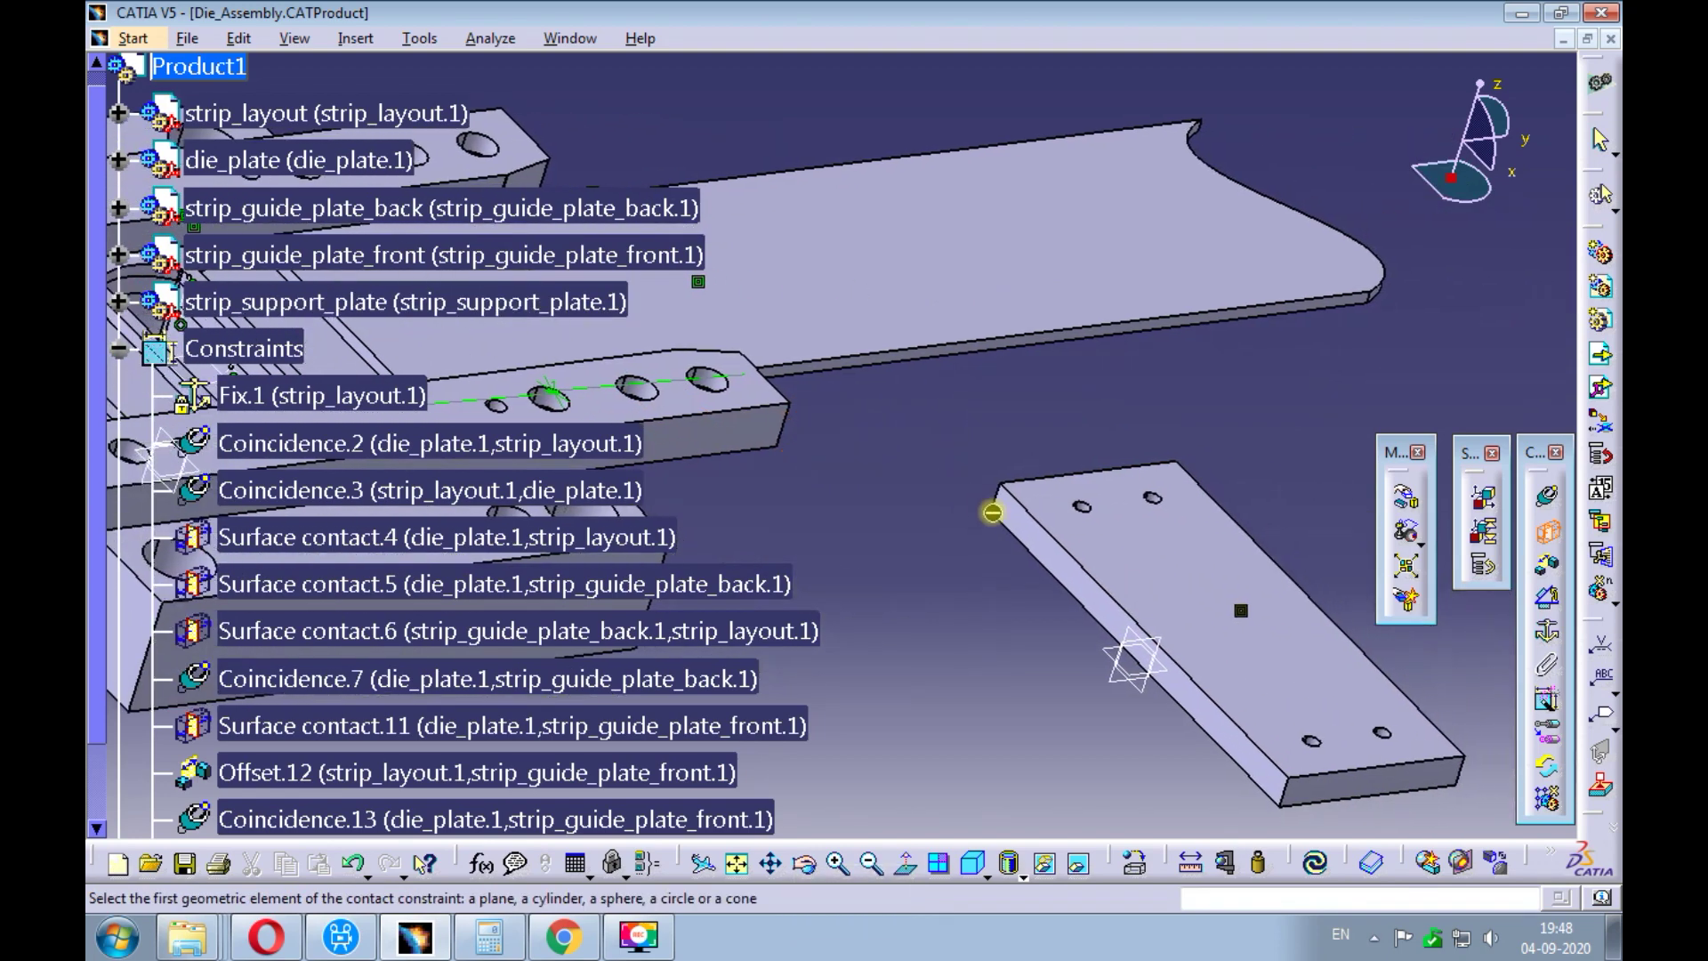
middle_click_drag(1074, 418, 854, 481, "ctrl")
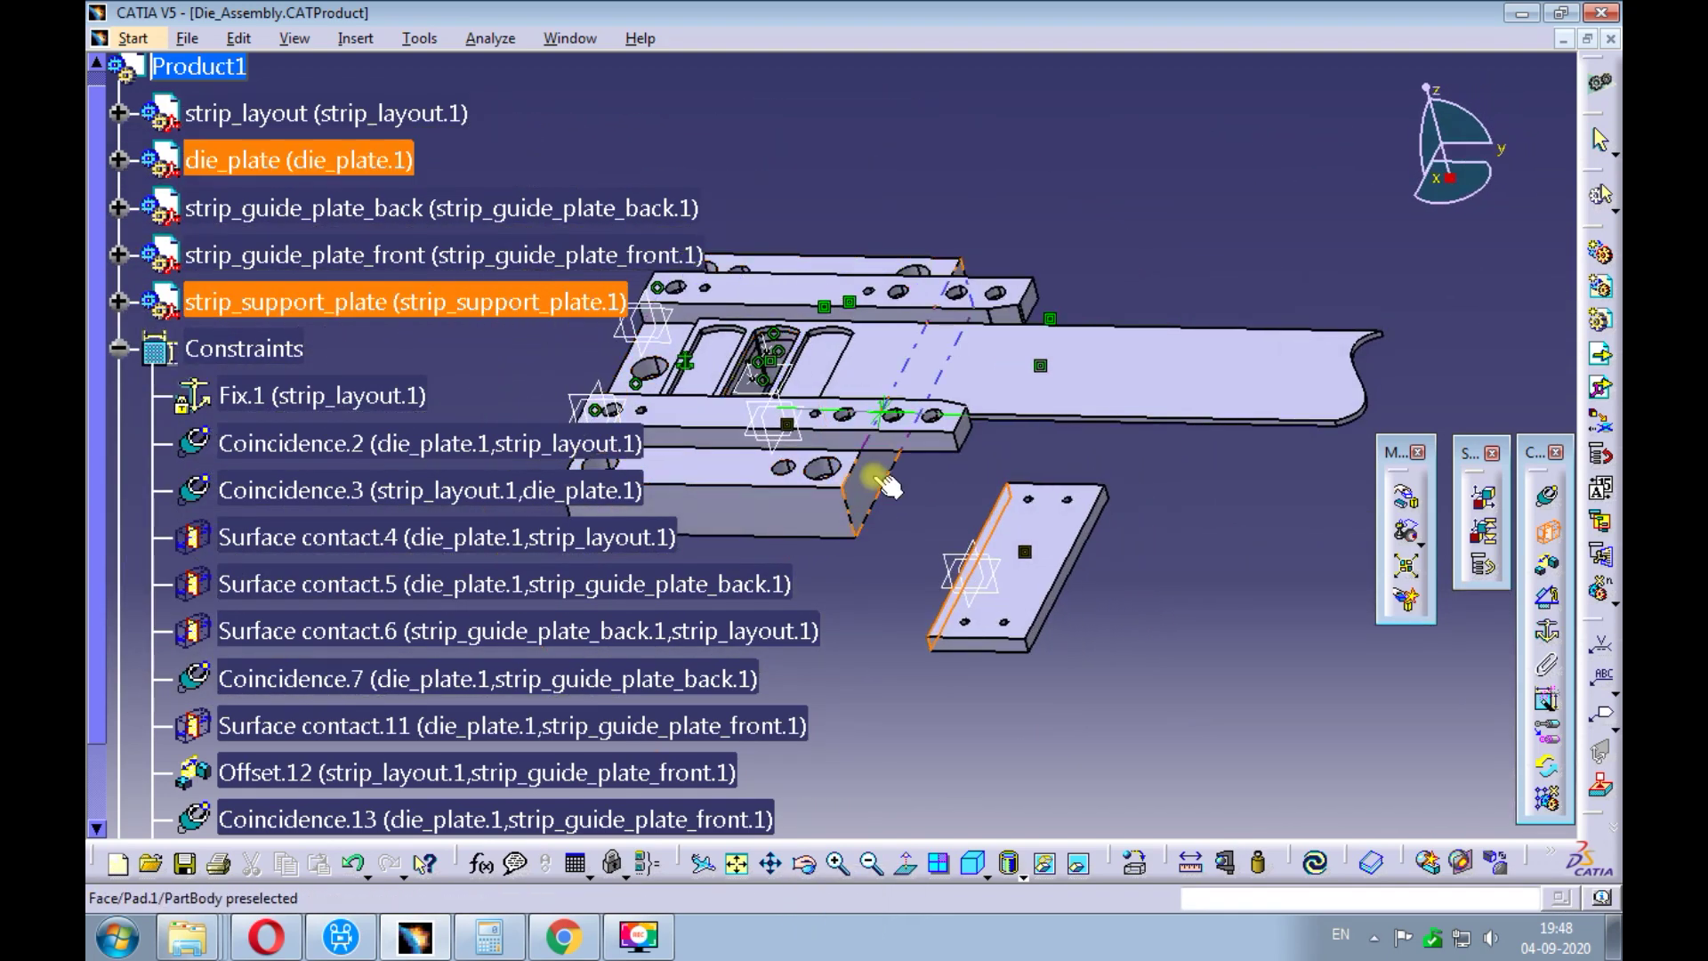
left_click(885, 481)
- Make the support plate's short end face coincident with the front strip guide plate's outer side face, orientation Same, and update the assembly
middle_click_drag(904, 547, 1248, 231, "ctrl")
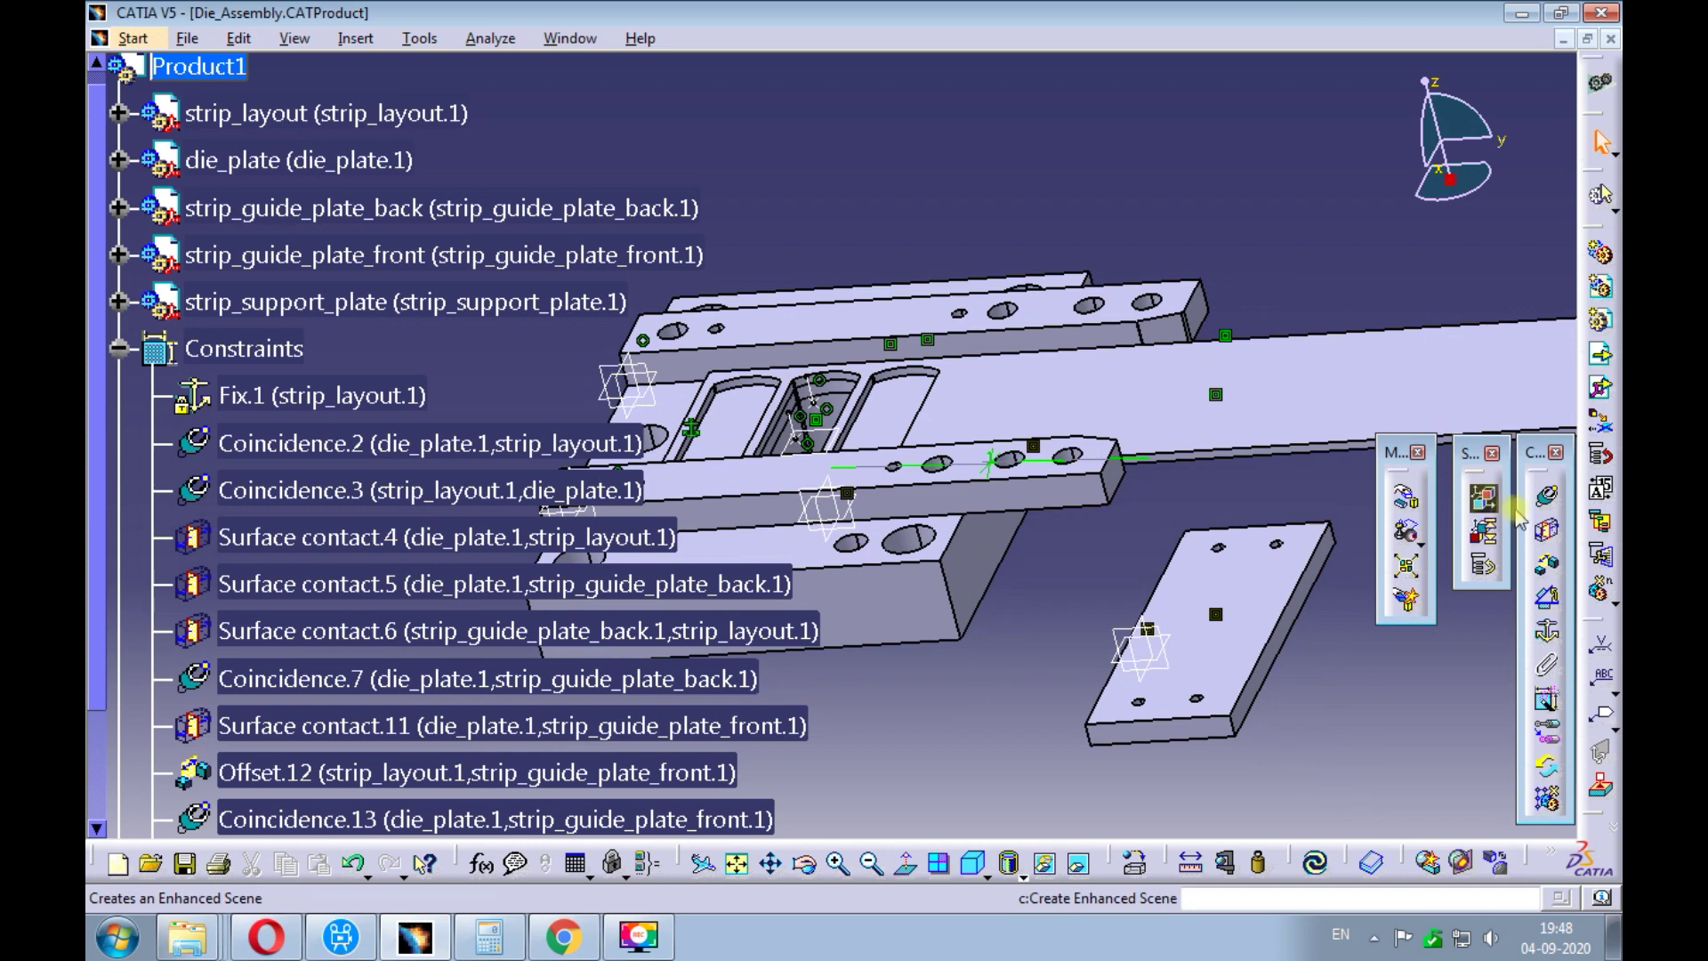
left_click(1011, 491)
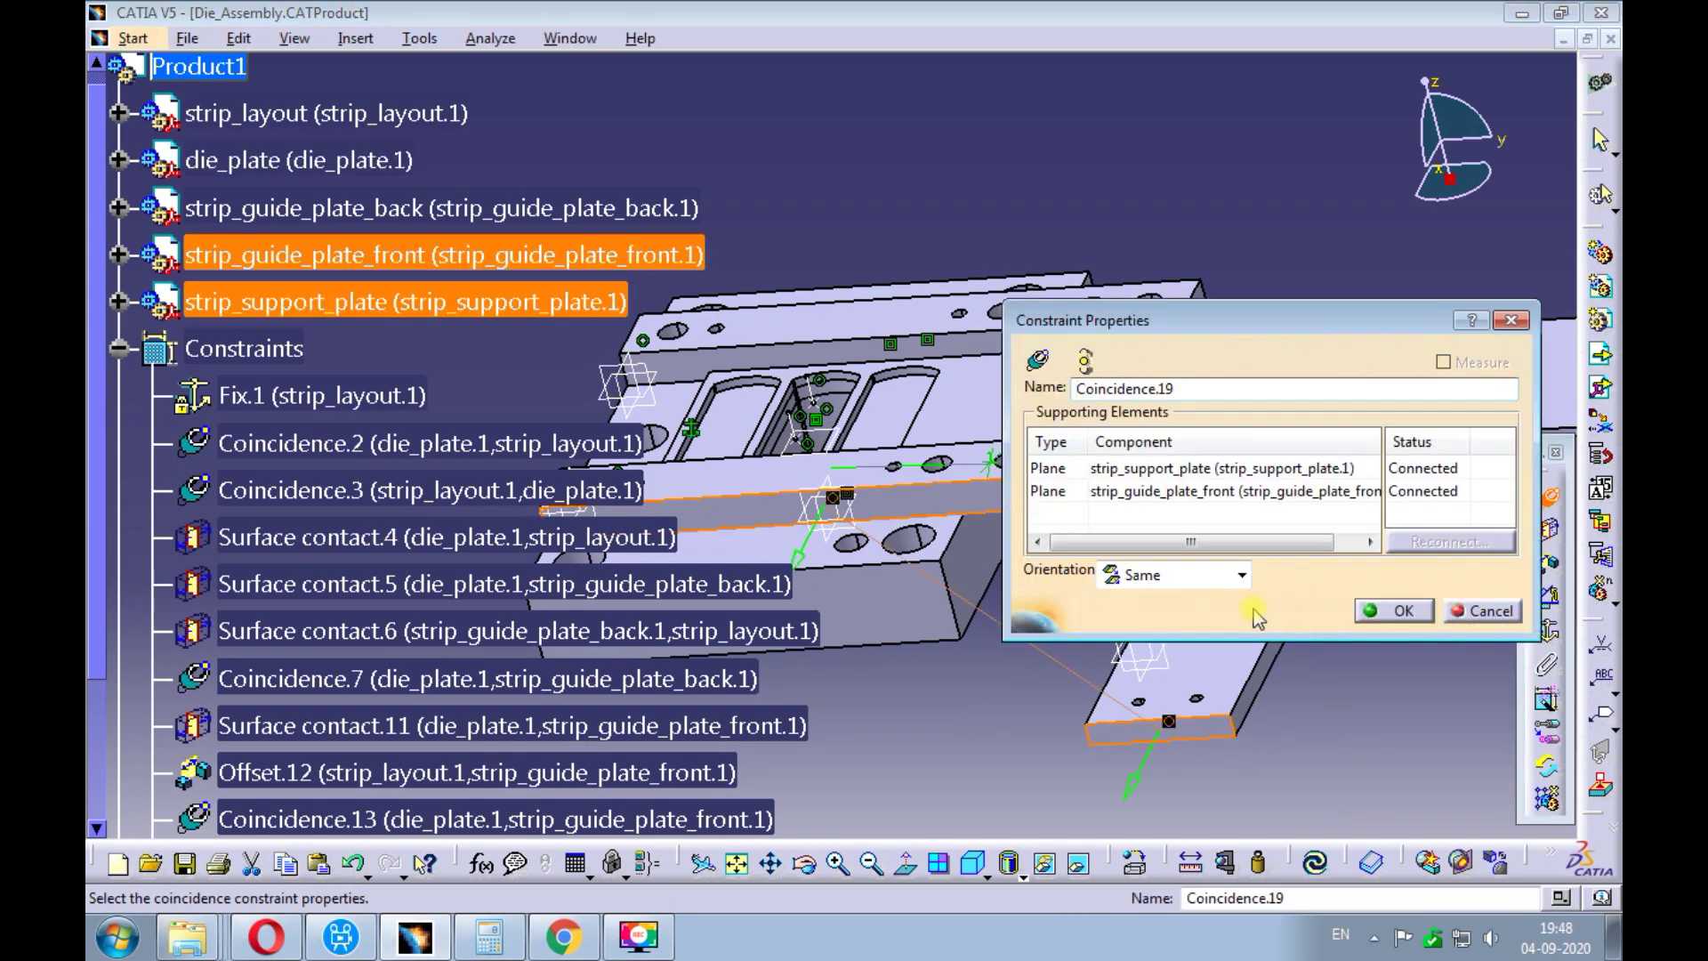
left_click(1365, 615)
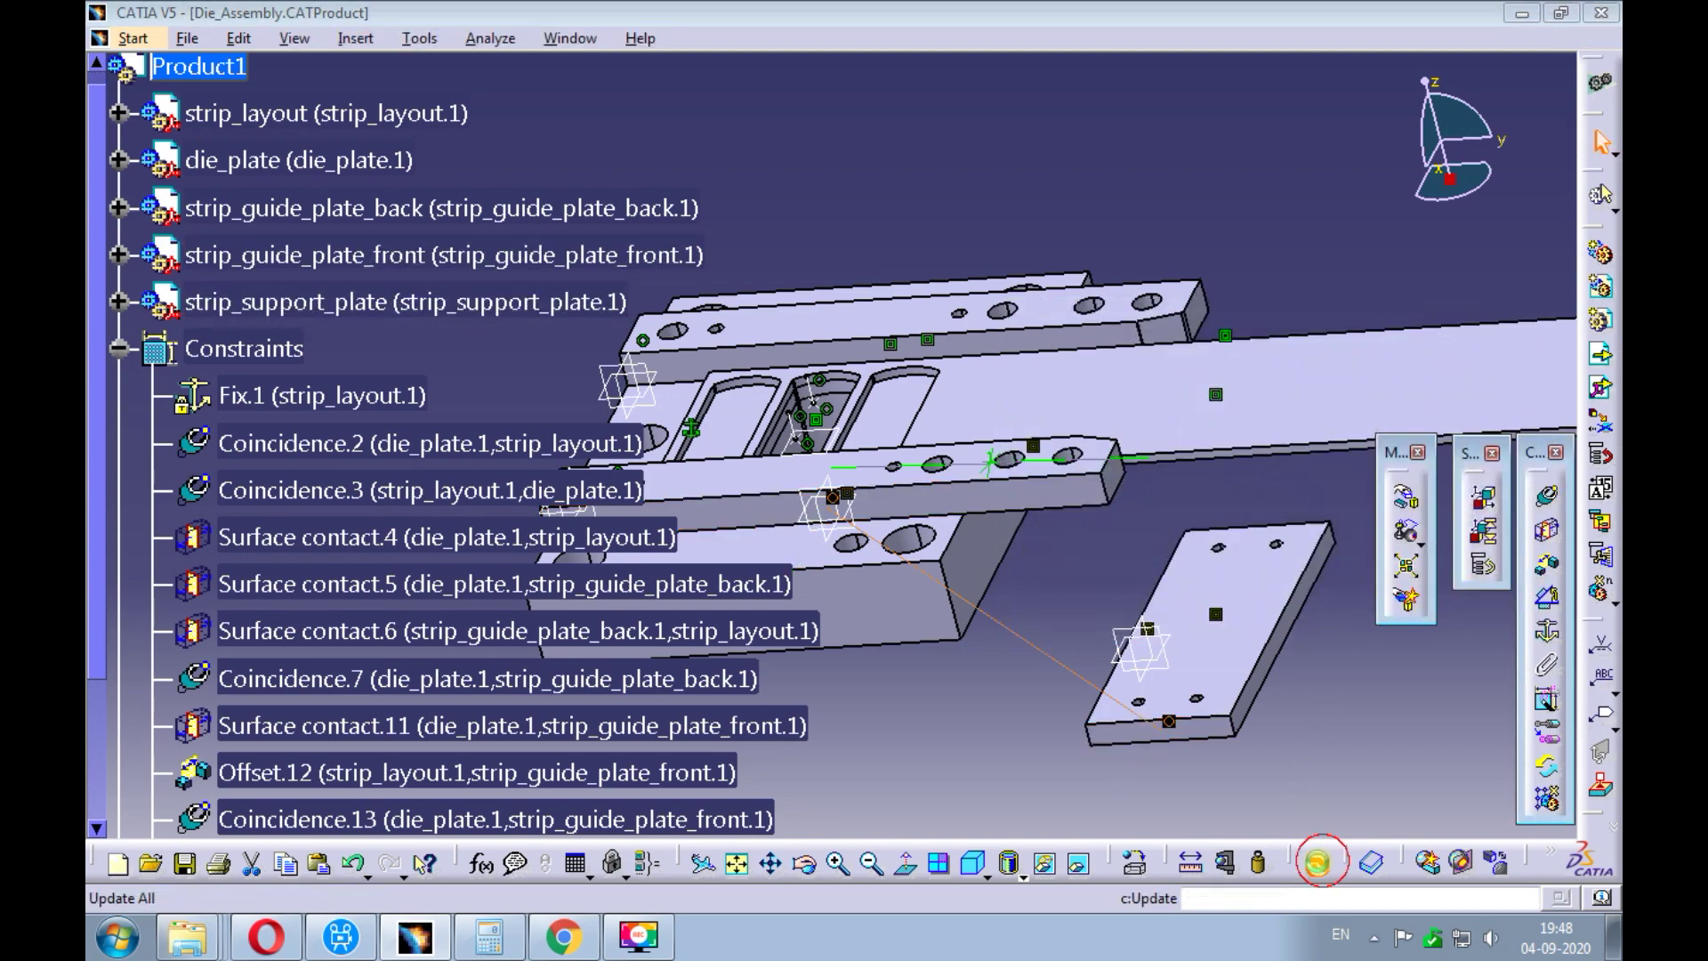
- Return the constrained die assembly to isometric view and save it
middle_click_drag(1170, 583, 1037, 725)
left_click(974, 863)
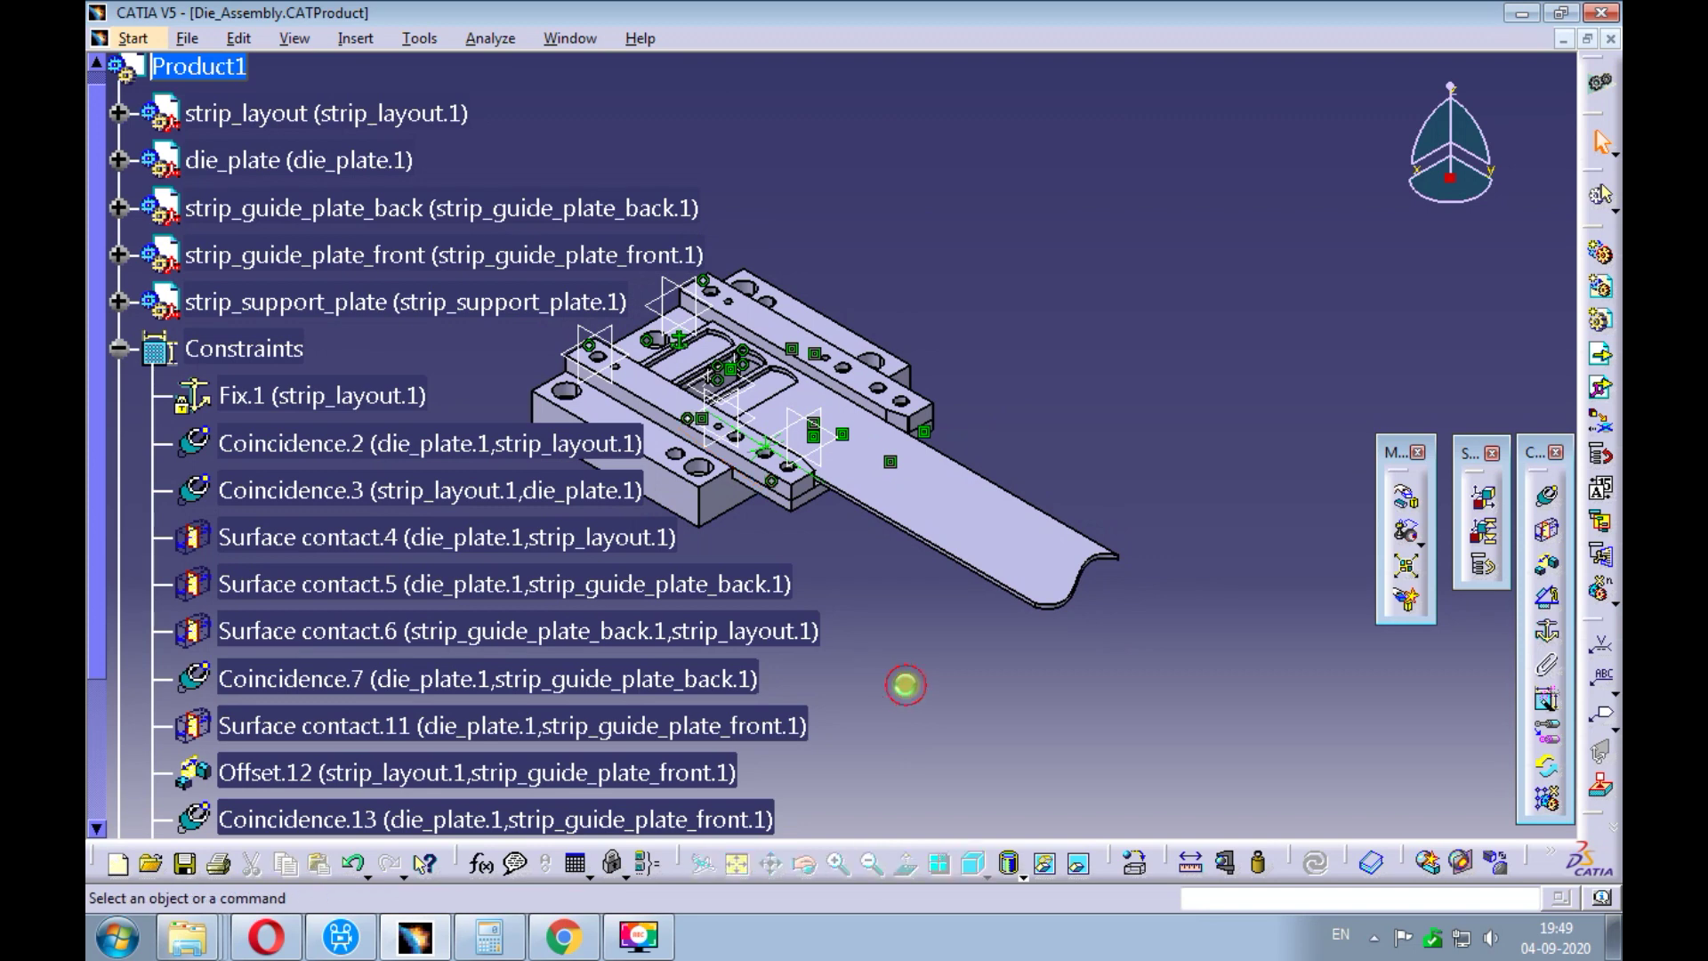
key("ctrl+s")
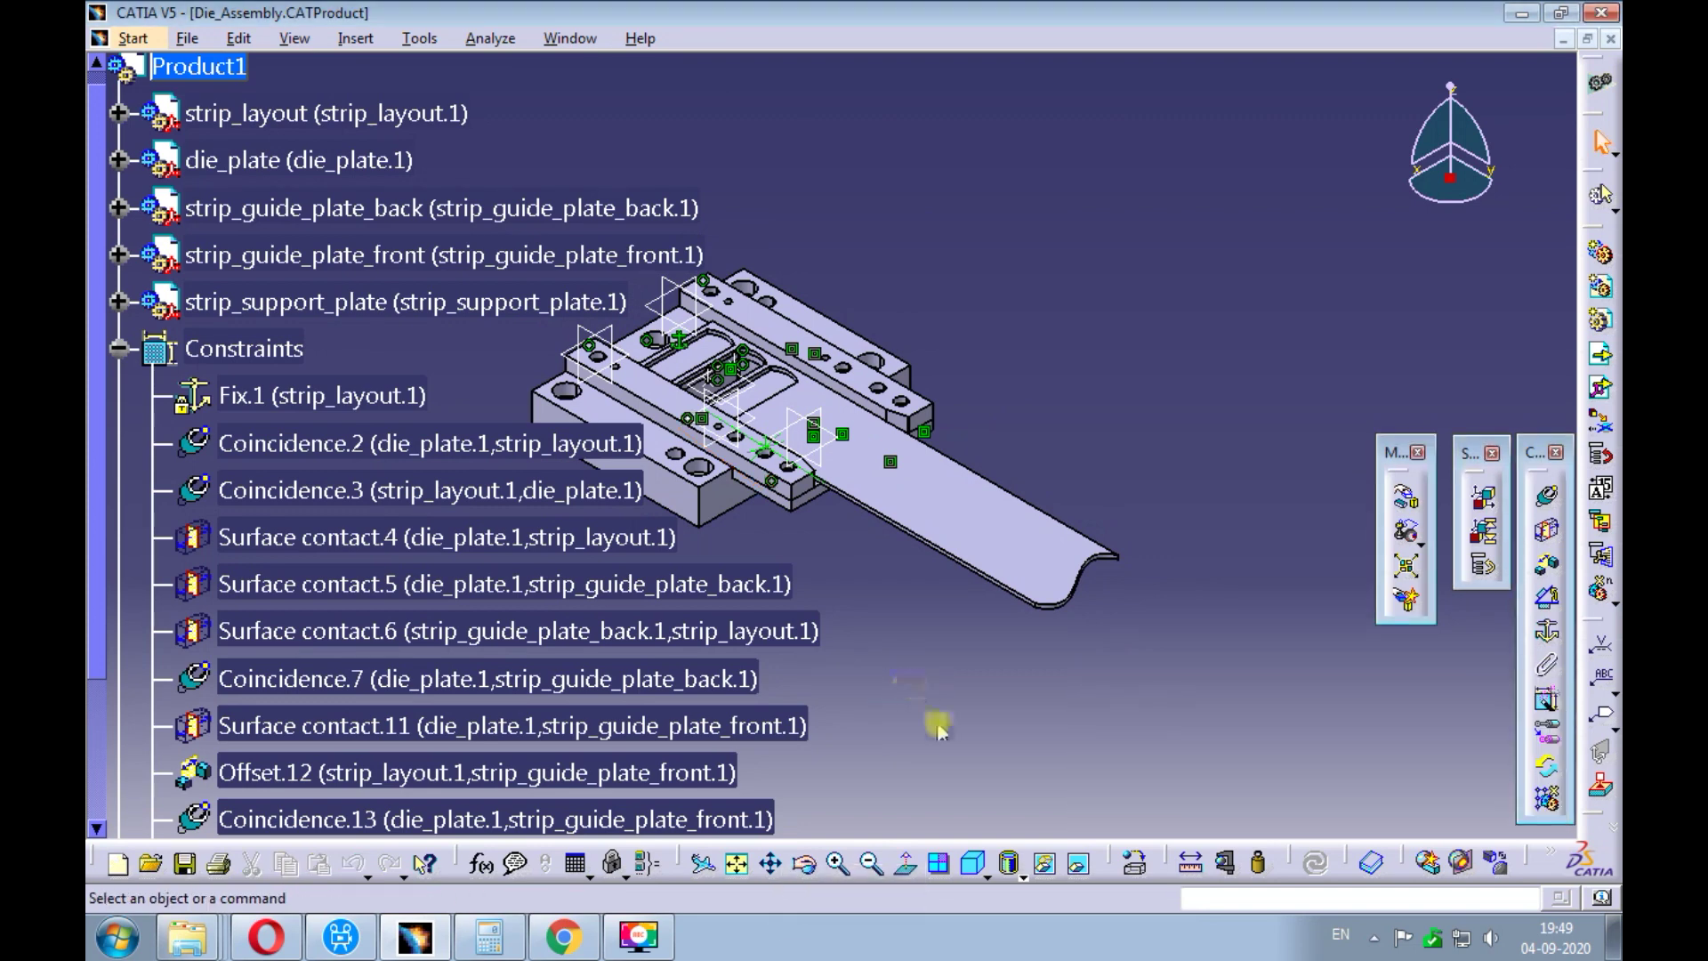
- Inspect the guide plate holes in top view, restore the fitted isometric view and save the assembly again
left_click(988, 879)
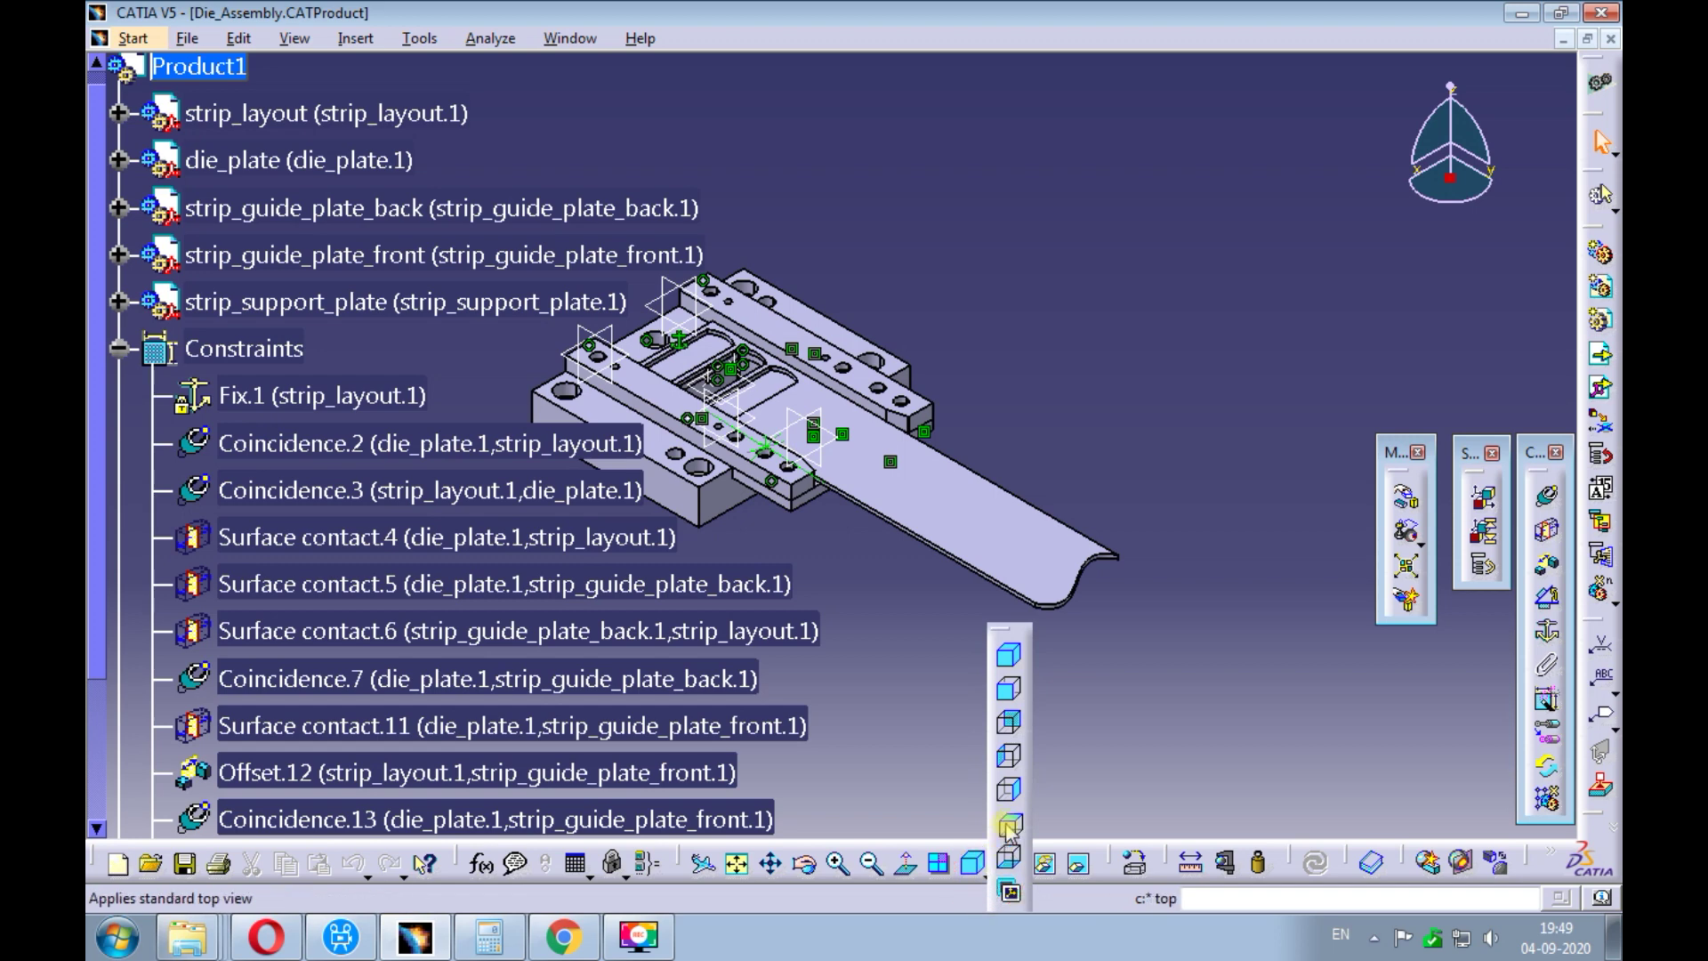
left_click(1008, 790)
middle_click_drag(1023, 327, 998, 526, "ctrl")
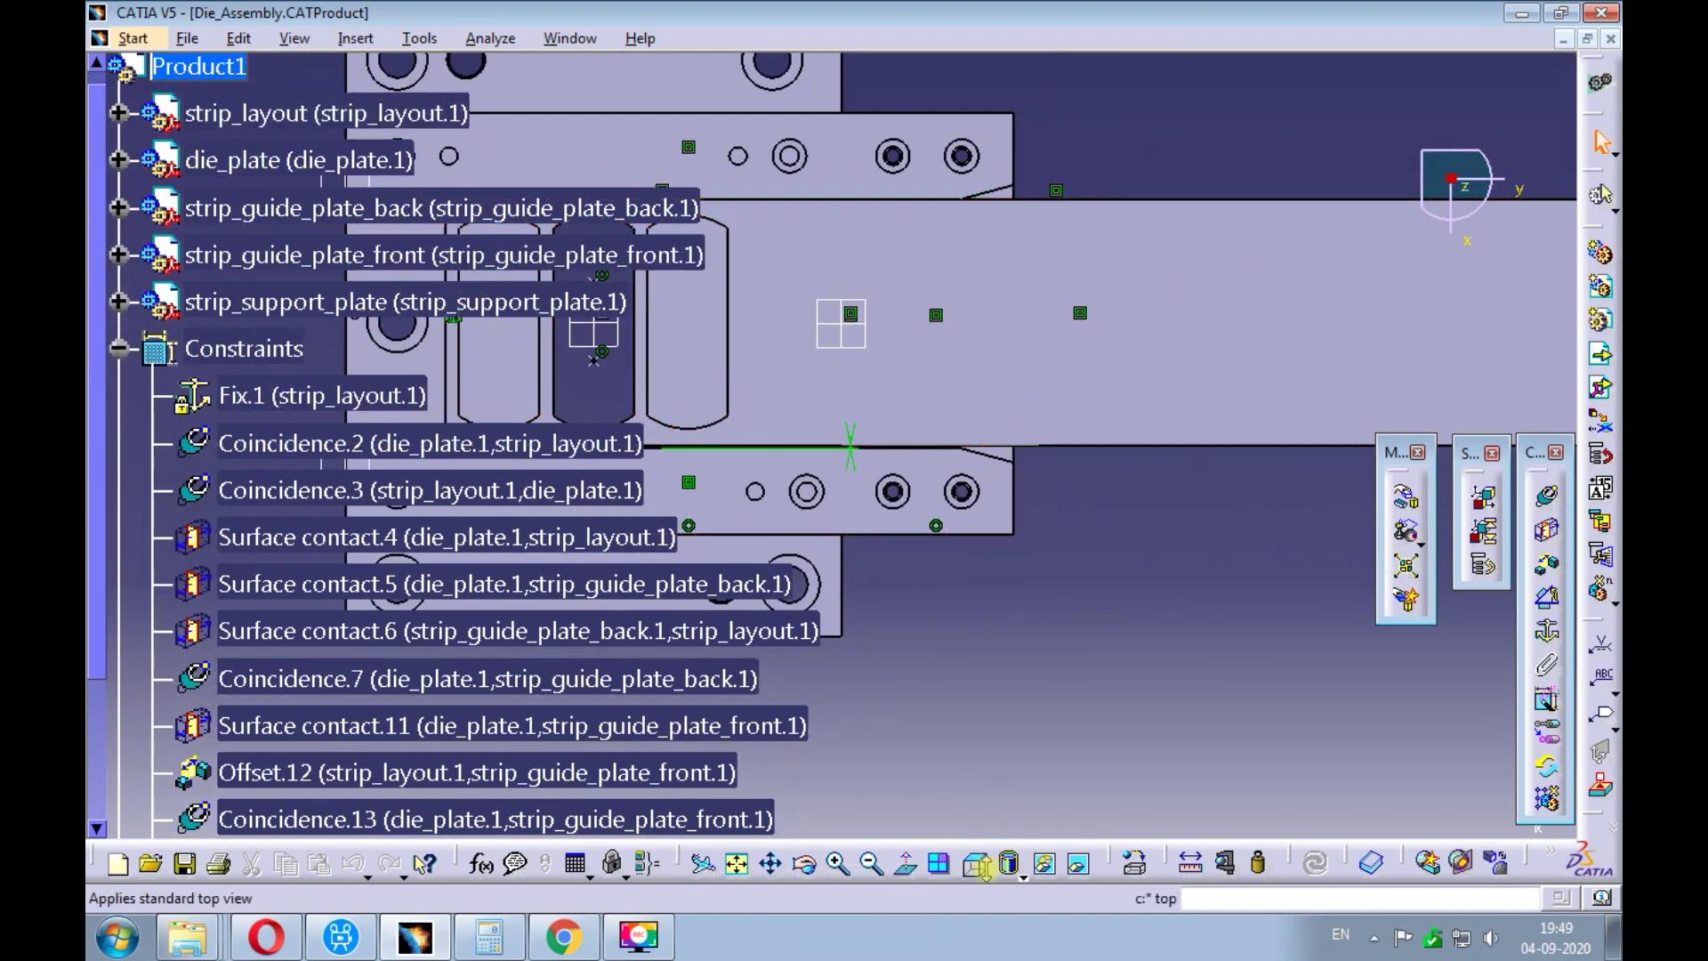
left_click(979, 867)
left_click(740, 864)
middle_click_drag(871, 731, 876, 725)
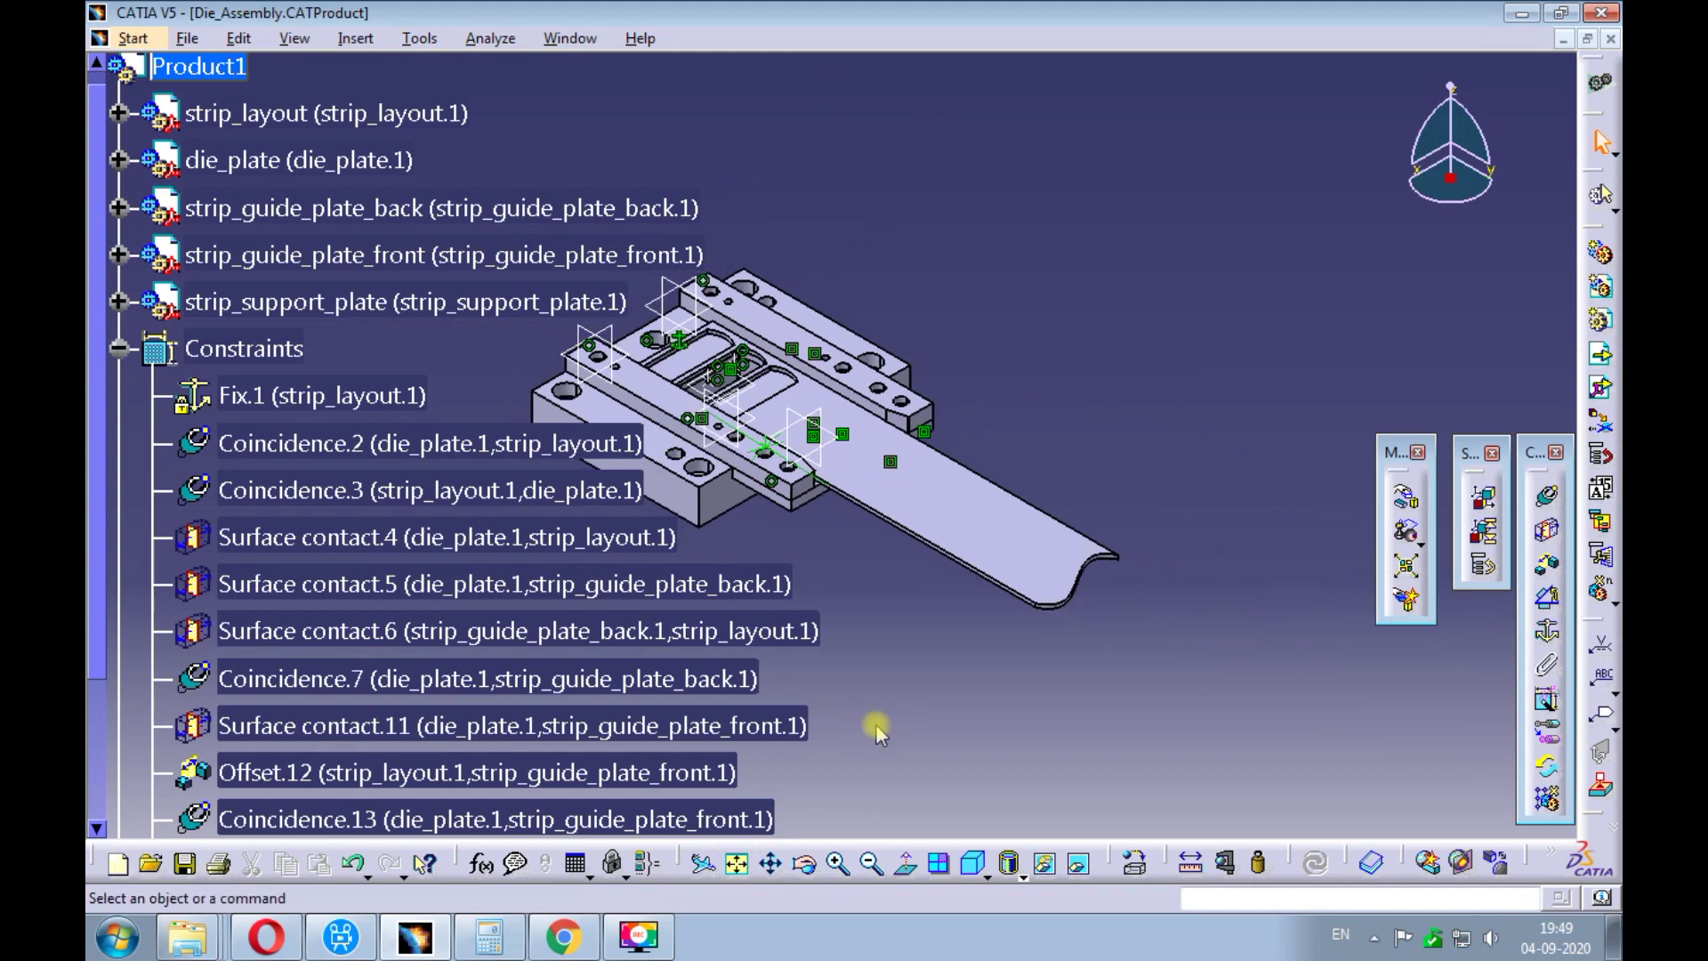
key("ctrl+s")
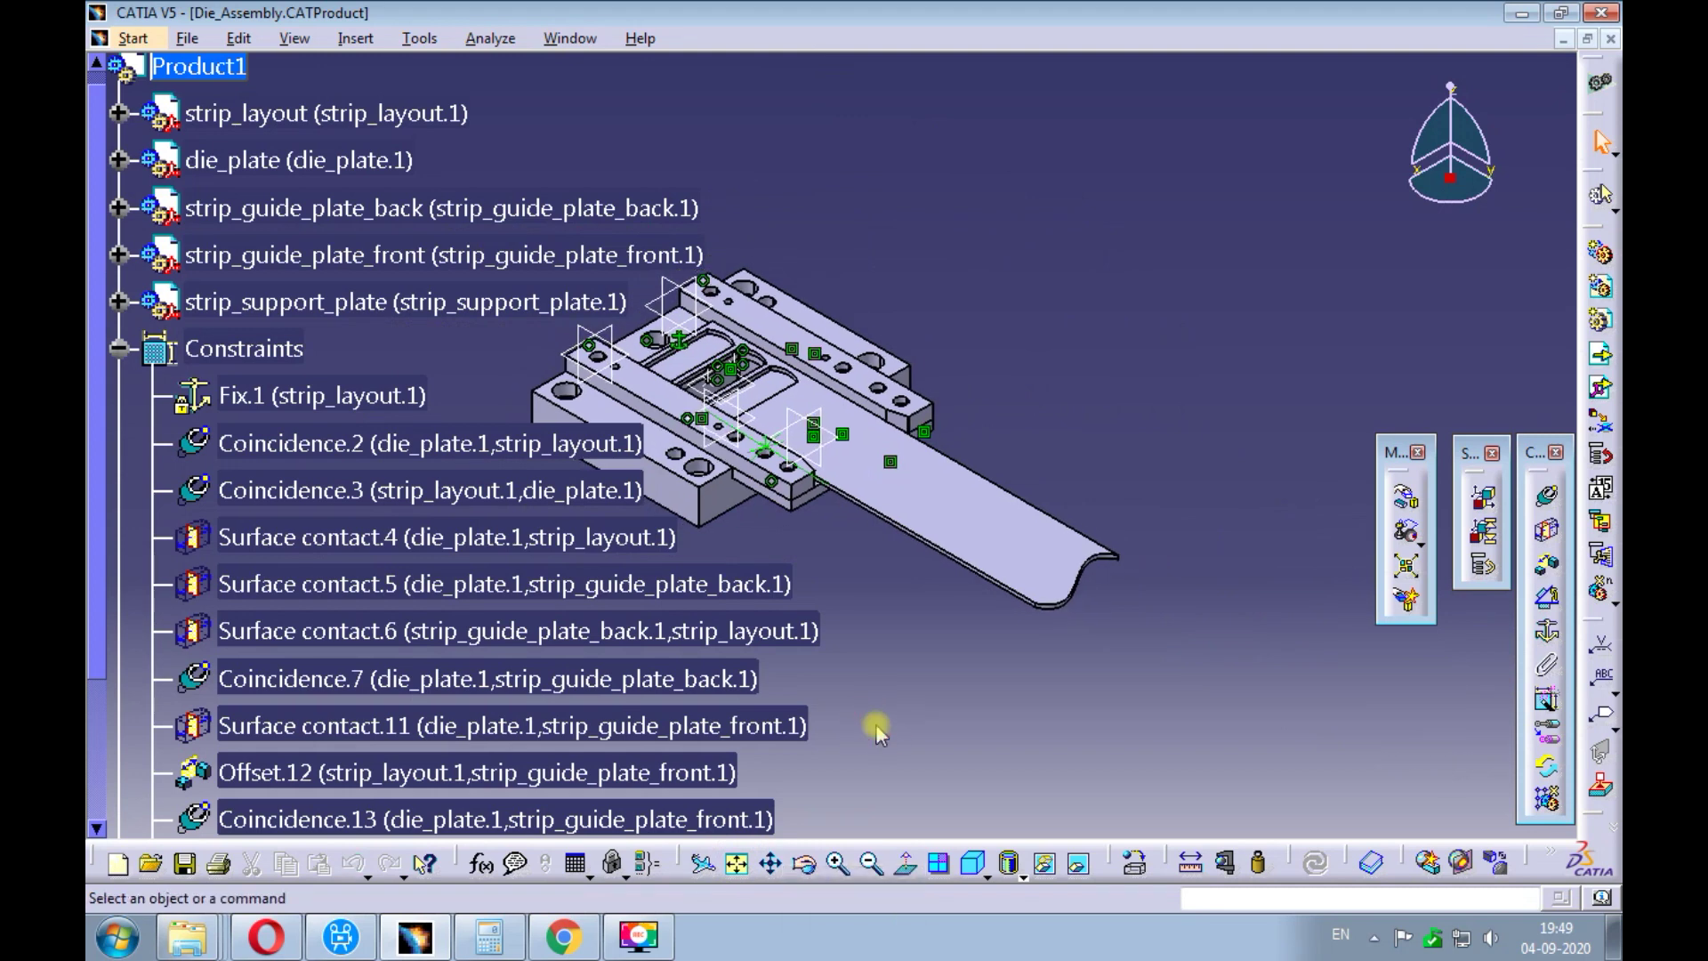